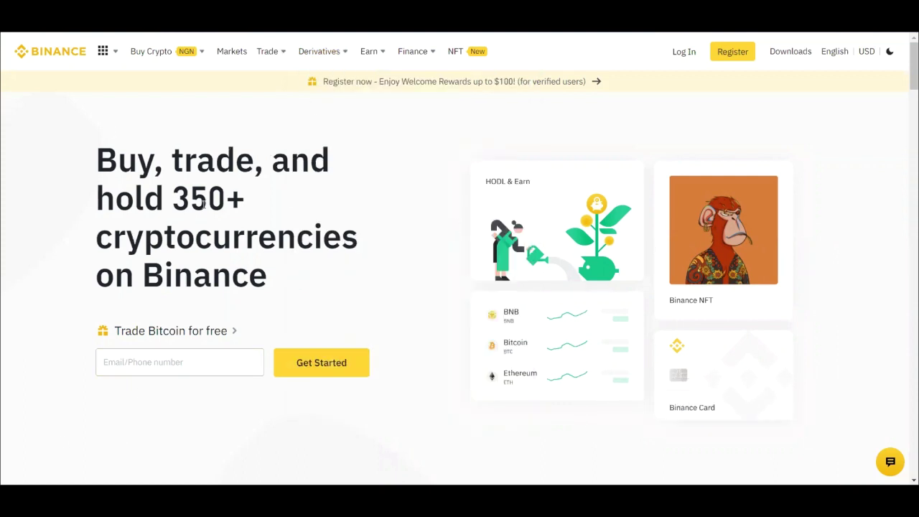
- Open the USDⓈ-M Futures trading page from Binance's derivatives offerings
mouse_move(320, 55)
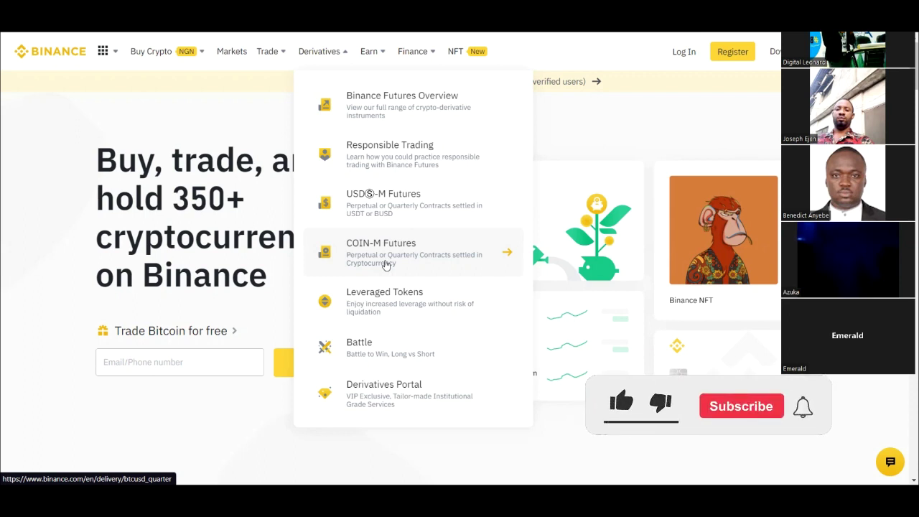
click(363, 204)
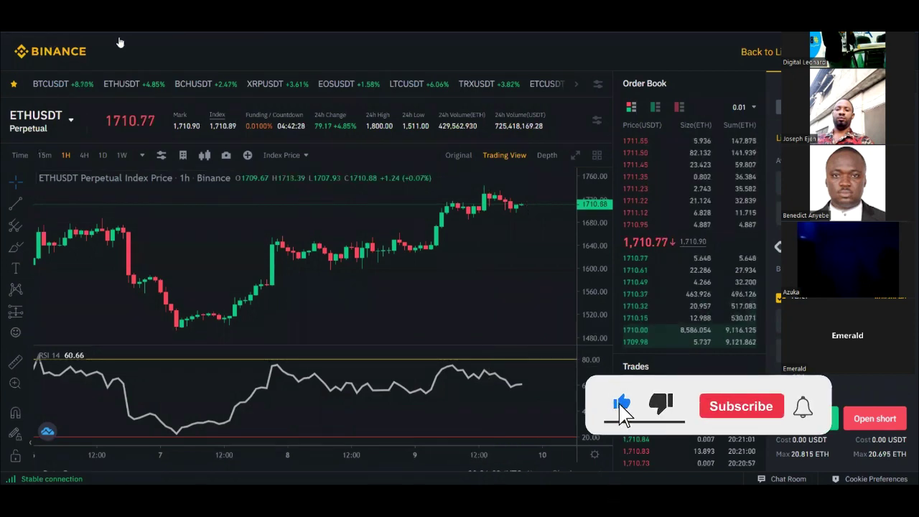
- Mark the ETHUSDT contract and its chart in red, and search the contract list for "sol"
click(57, 114)
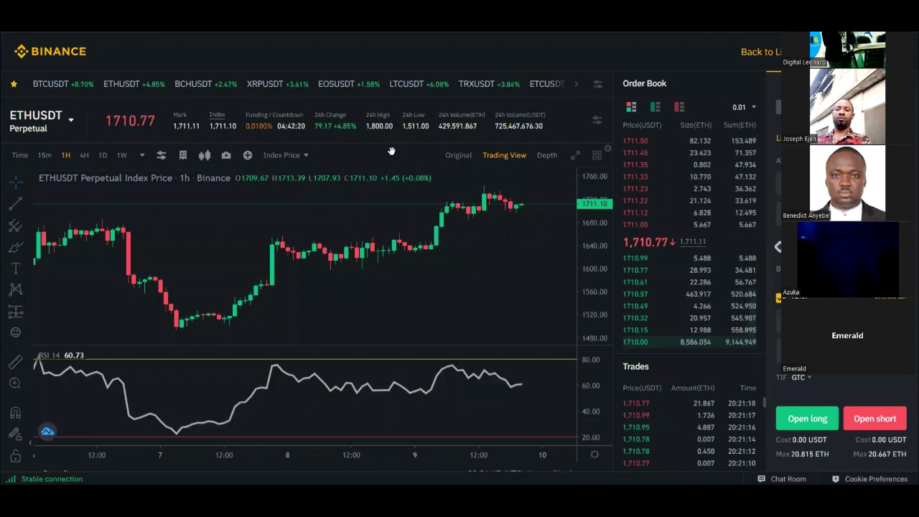
mouse_move(29, 127)
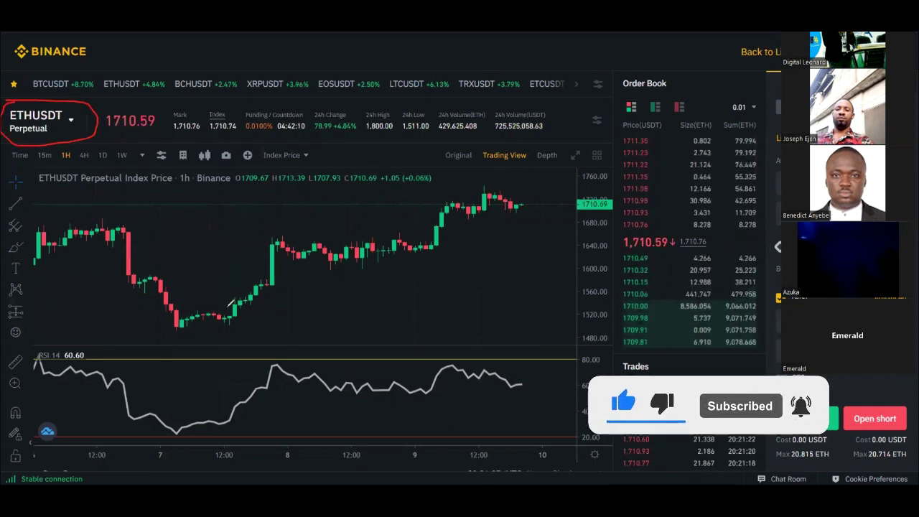
mouse_move(150, 284)
mouse_down()
mouse_move(184, 313)
mouse_move(393, 247)
mouse_up()
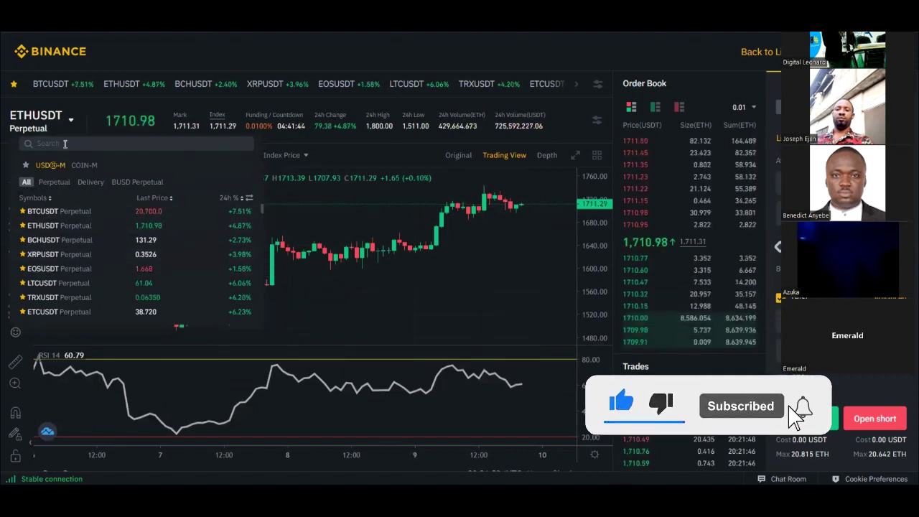
text(sol)
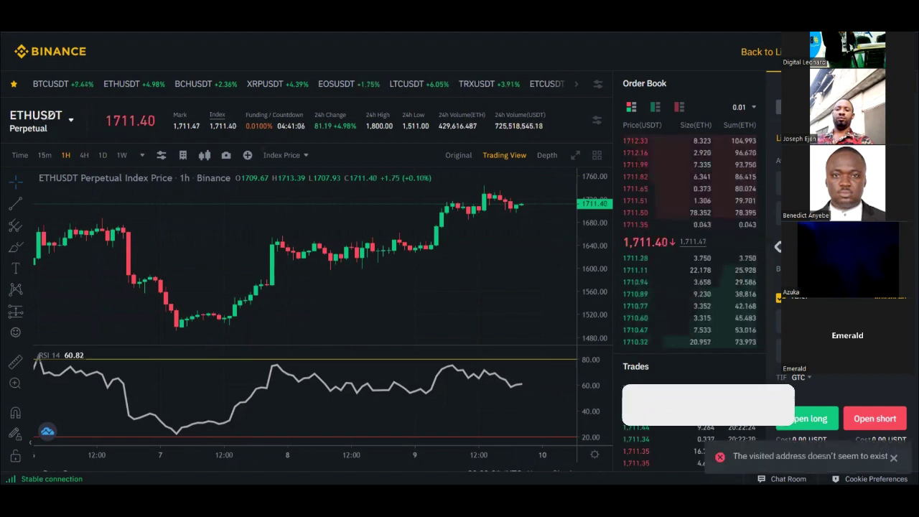
- Mark ETHUSDT's last price, mark and index prices, funding countdown, and 24-hour change, high, low and volumes in red, and clear the markings
drag(121, 102, 127, 102)
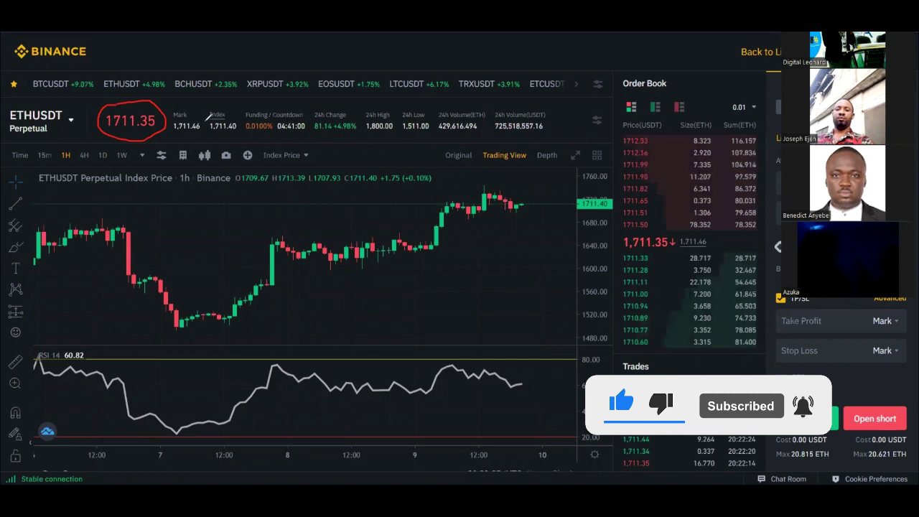
mouse_move(189, 113)
mouse_down()
mouse_move(316, 122)
mouse_move(298, 102)
mouse_up()
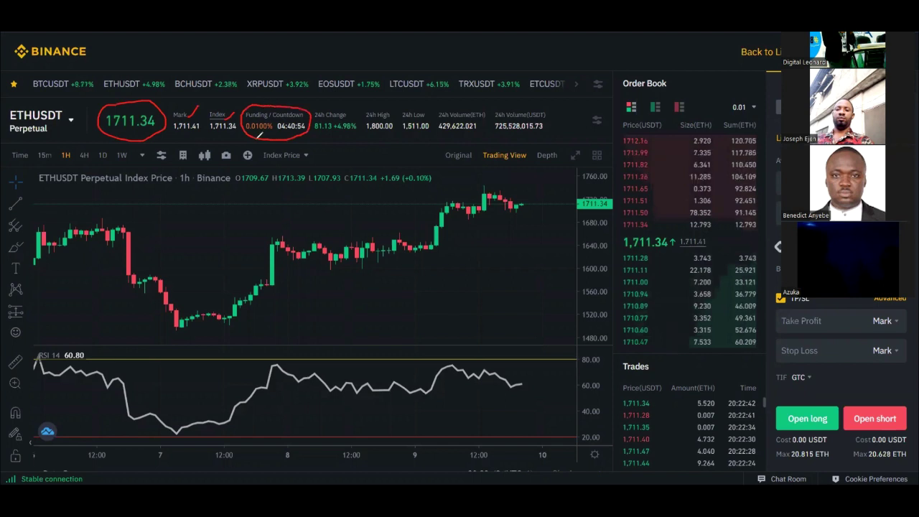
drag(267, 134, 277, 123)
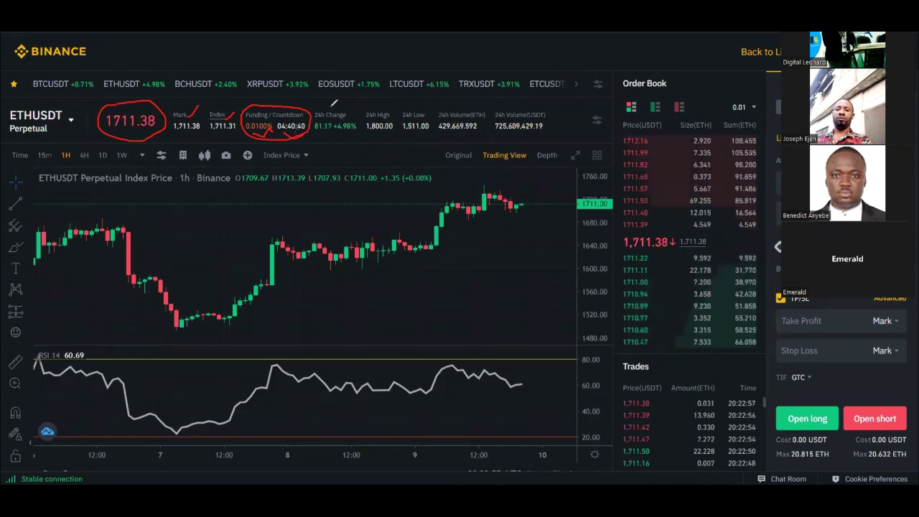
mouse_move(321, 106)
mouse_down()
mouse_move(316, 131)
mouse_move(352, 134)
mouse_move(345, 106)
mouse_move(325, 100)
mouse_up()
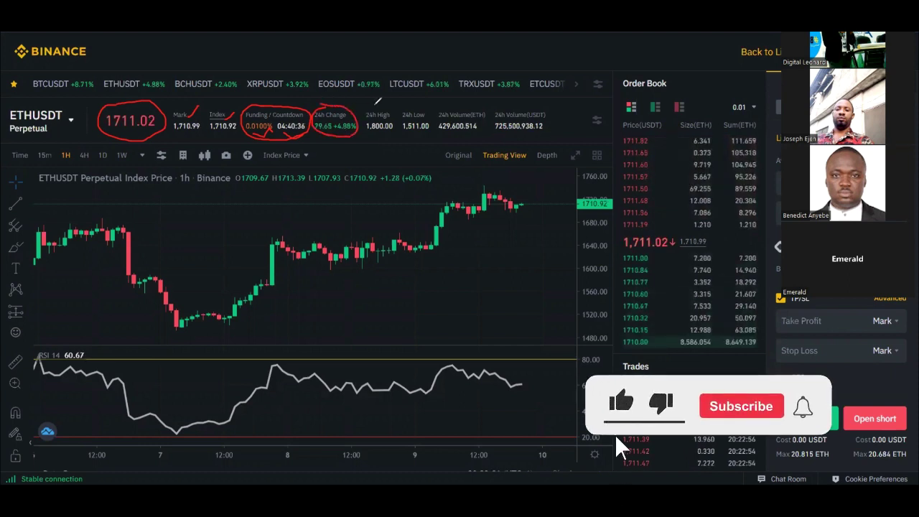
mouse_move(377, 102)
mouse_down()
mouse_move(361, 131)
mouse_move(393, 101)
mouse_move(429, 108)
mouse_up()
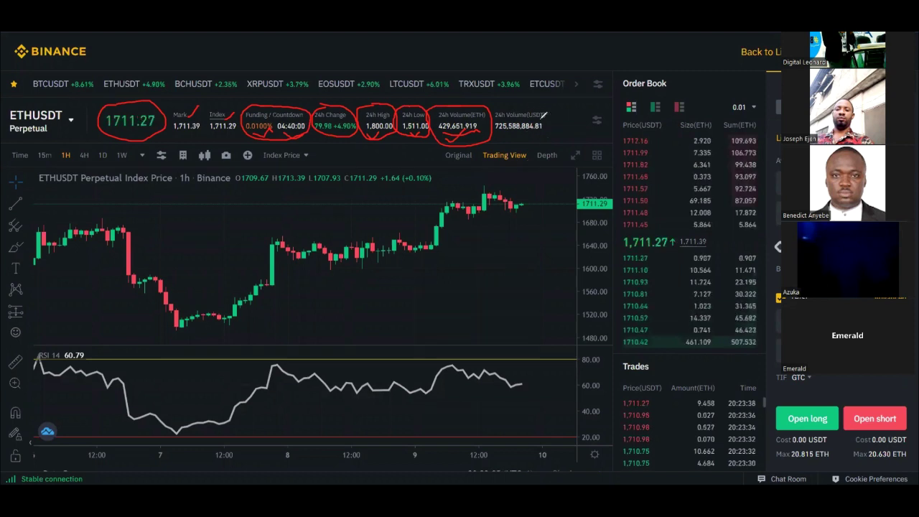
drag(546, 126, 562, 112)
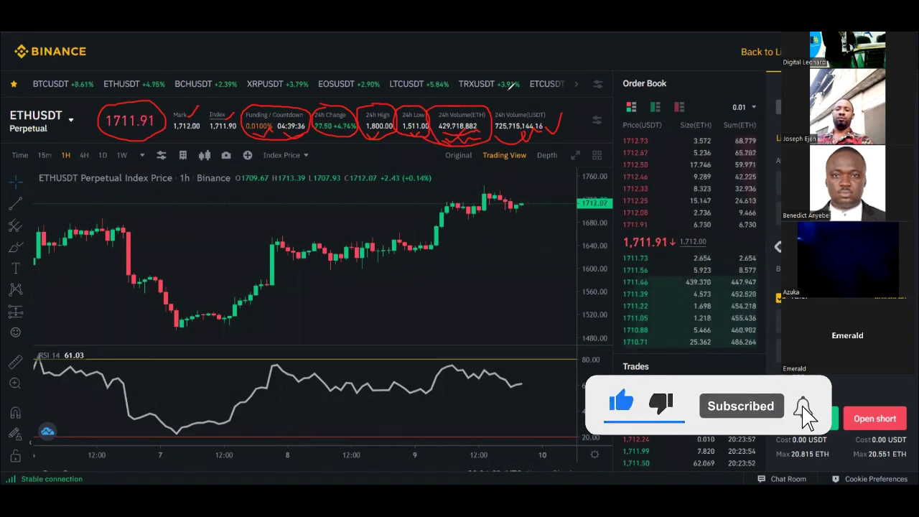
key(e)
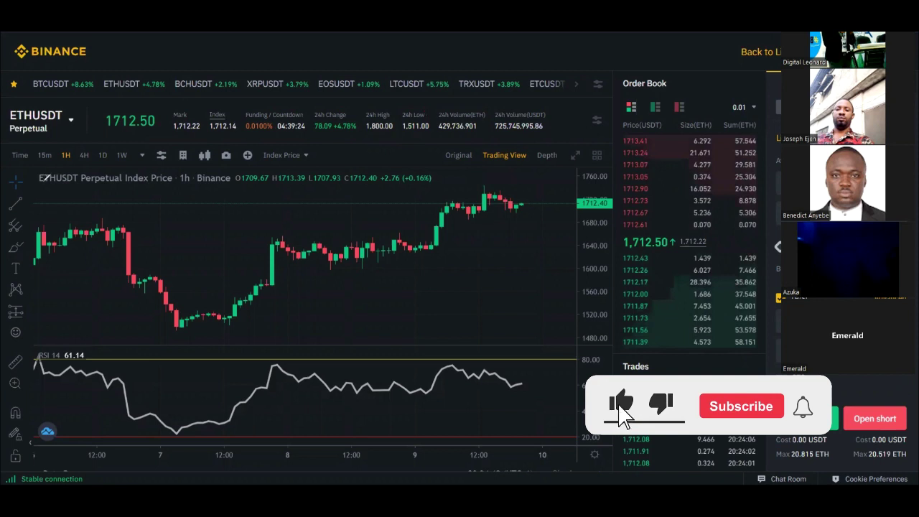
- Outline the price chart in red and mark its Original, Trading View and Depth display options
mouse_move(40, 280)
mouse_down()
mouse_move(29, 413)
mouse_move(108, 392)
mouse_move(547, 357)
mouse_up()
mouse_move(573, 273)
mouse_down()
mouse_move(473, 175)
mouse_move(39, 176)
mouse_up()
mouse_move(459, 137)
mouse_down()
mouse_move(477, 144)
mouse_move(460, 157)
mouse_up()
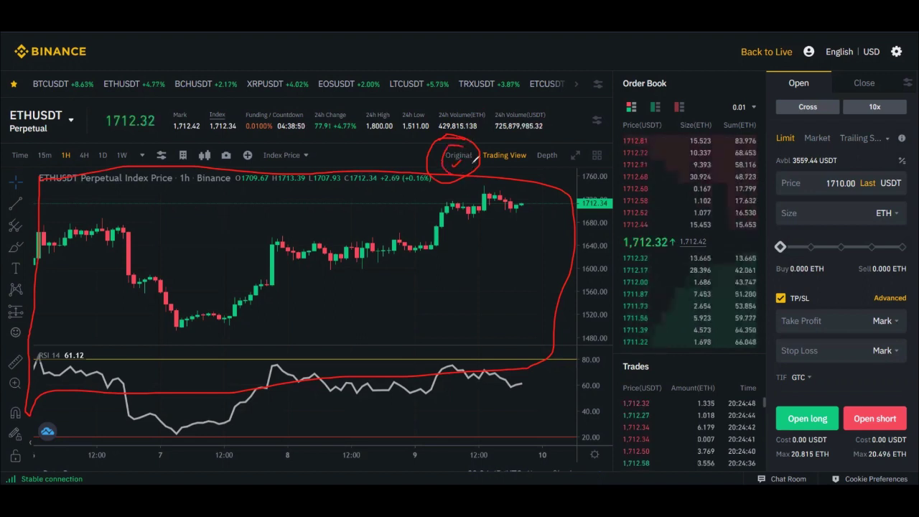
drag(502, 167, 528, 163)
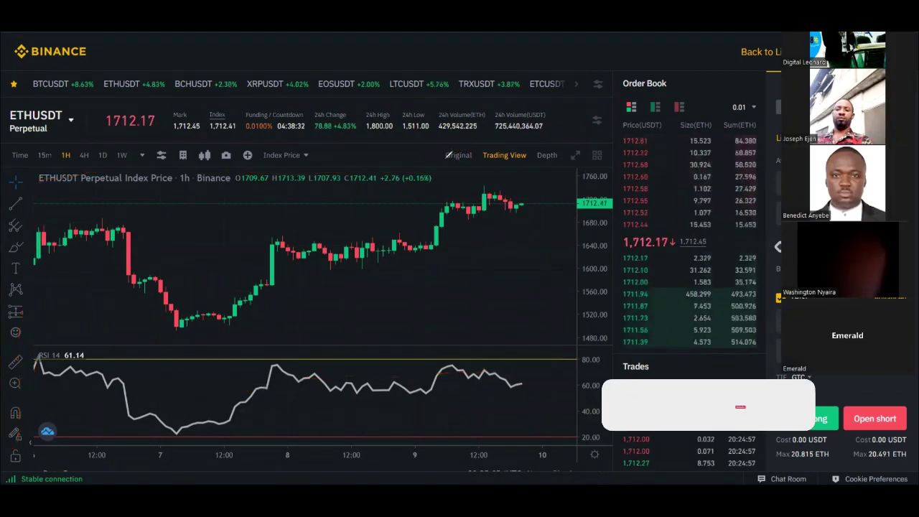
mouse_move(441, 138)
mouse_down()
mouse_move(488, 166)
mouse_move(531, 152)
mouse_up()
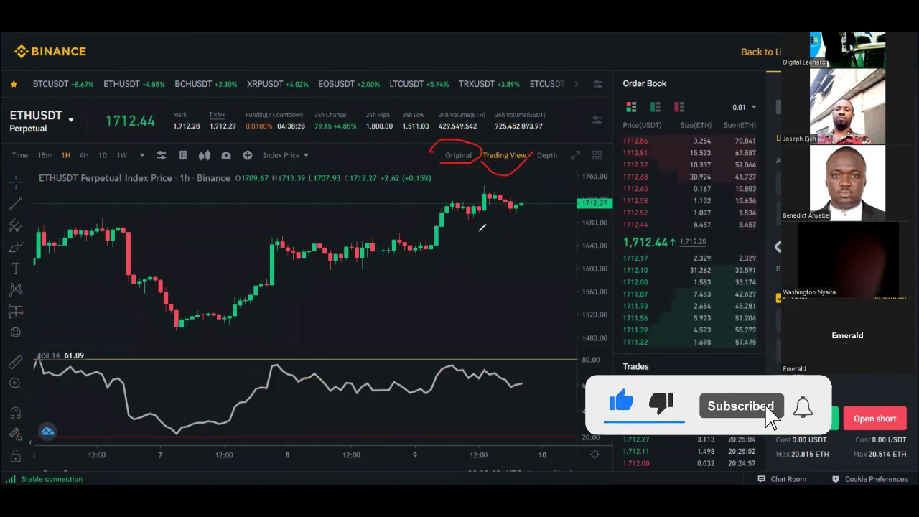
mouse_move(552, 144)
mouse_down()
mouse_move(535, 182)
mouse_move(560, 142)
mouse_up()
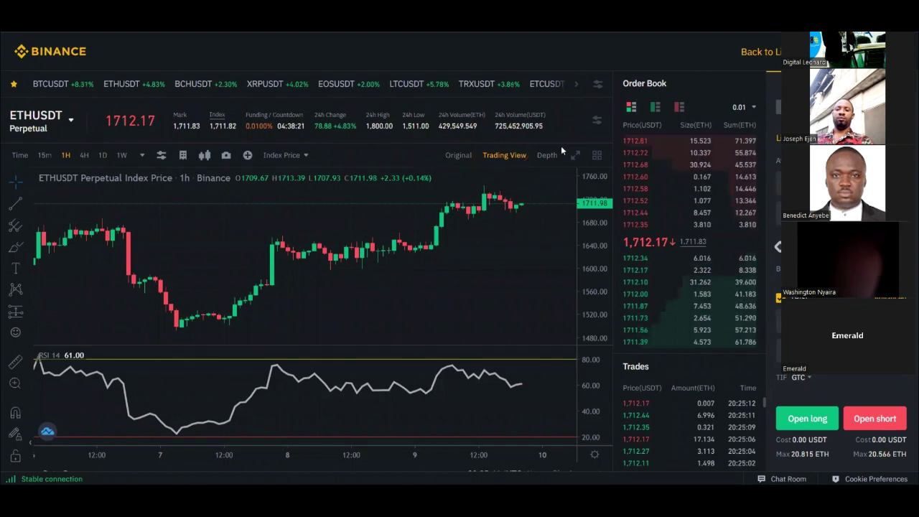
- Compare the chart's Original, Trading View and Depth displays, and return to Trading View
click(459, 156)
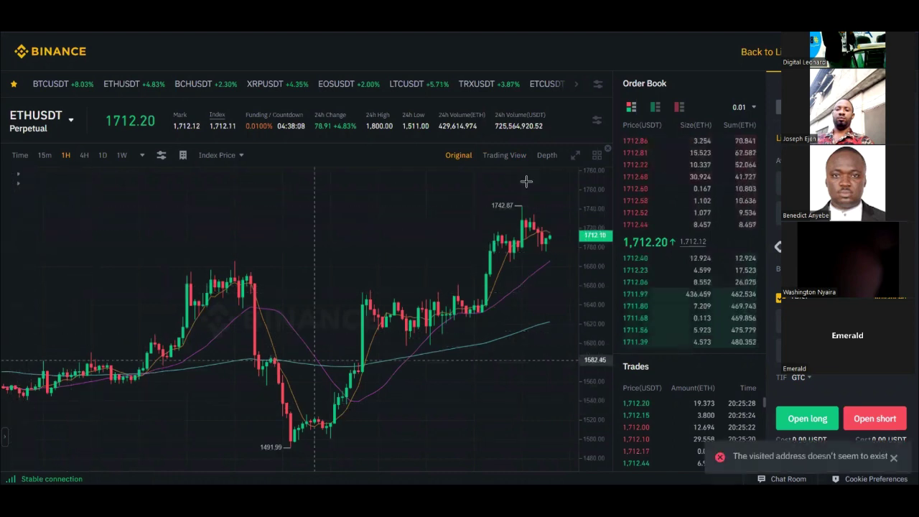
click(502, 155)
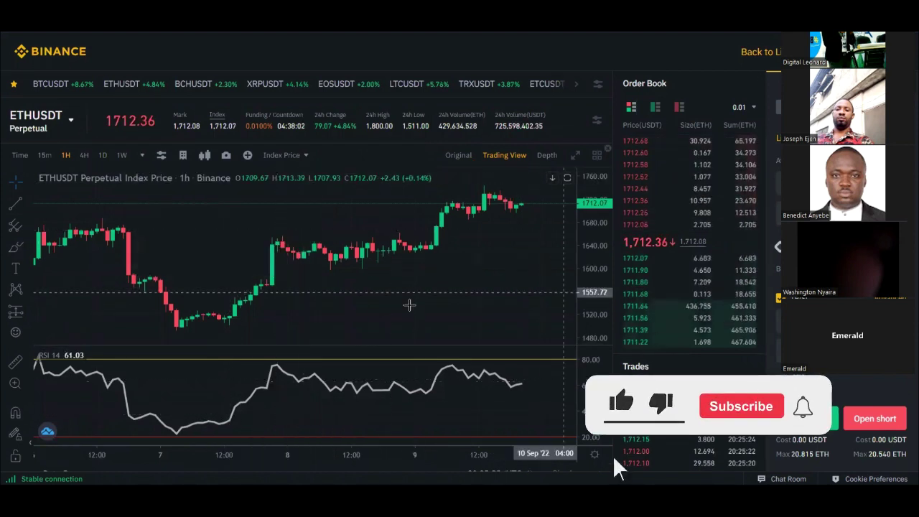
click(547, 156)
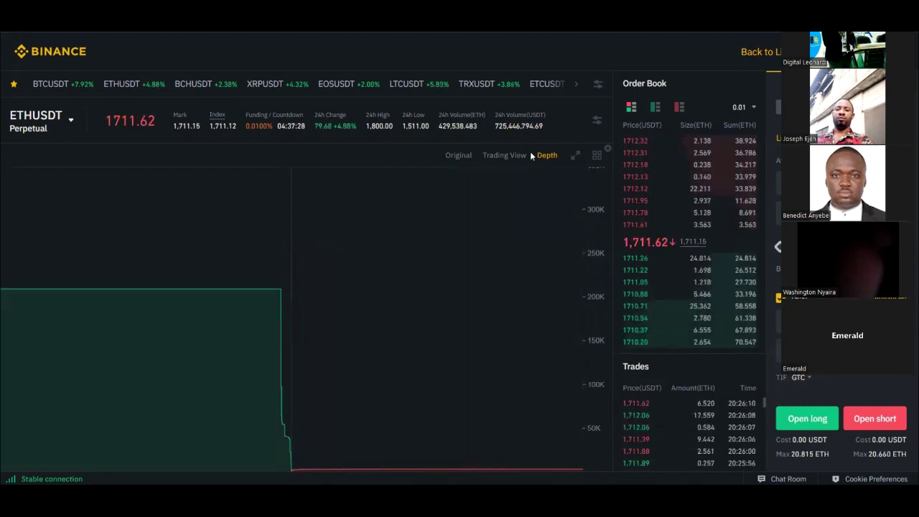
scroll(623, 359, down, 2)
scroll(623, 359, up, 2)
click(506, 157)
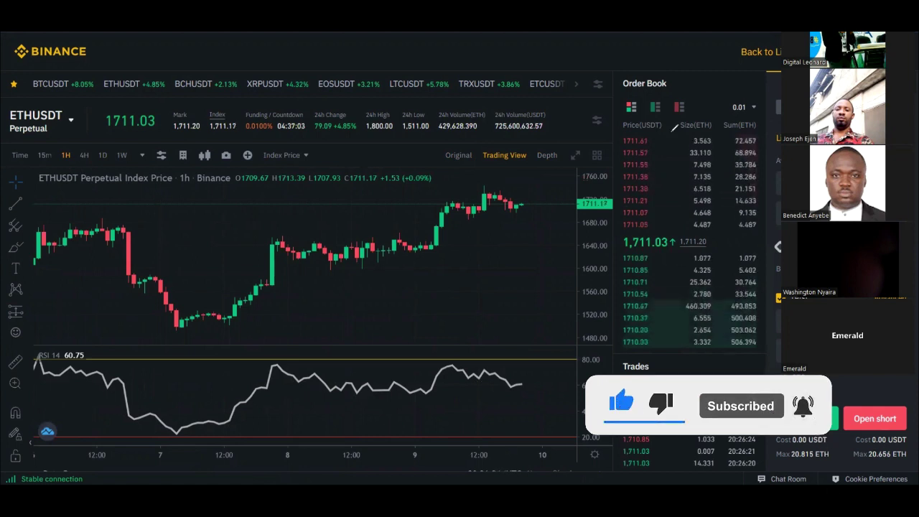
- Mark the order book's sell and buy prices, the order sizes and the current price in red
drag(617, 101, 623, 230)
mouse_move(732, 230)
mouse_down()
mouse_move(761, 212)
mouse_move(766, 103)
mouse_up()
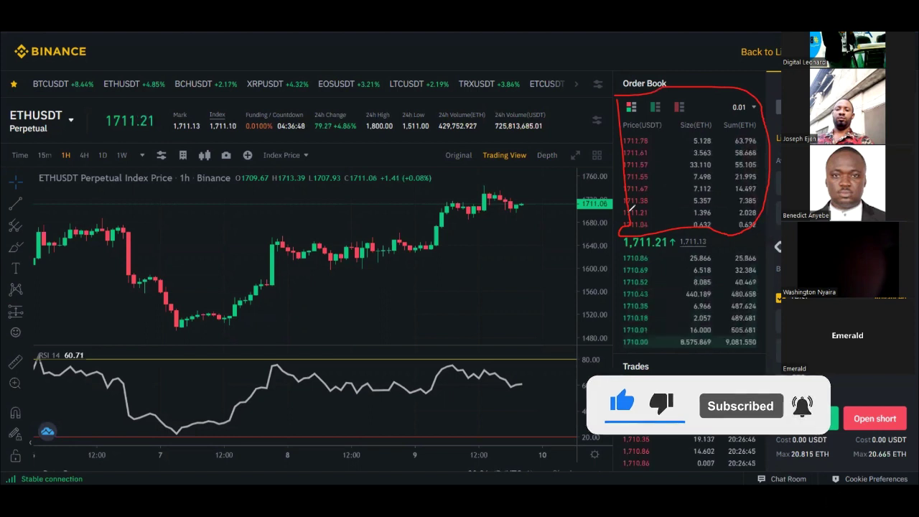
drag(657, 159, 652, 232)
mouse_move(605, 172)
mouse_down()
mouse_move(617, 141)
mouse_move(656, 132)
mouse_move(654, 204)
mouse_move(716, 157)
mouse_up()
mouse_move(655, 251)
mouse_down()
mouse_move(668, 320)
mouse_move(606, 356)
mouse_move(645, 248)
mouse_up()
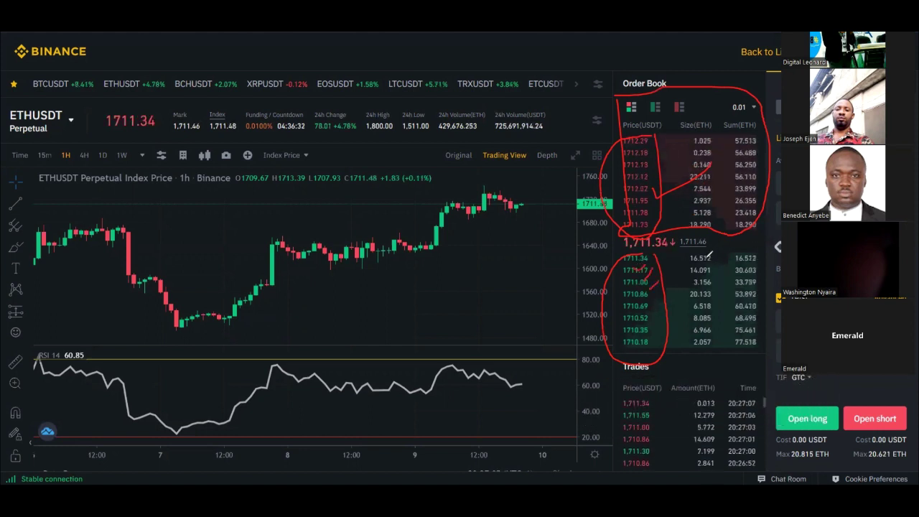
drag(710, 260, 707, 327)
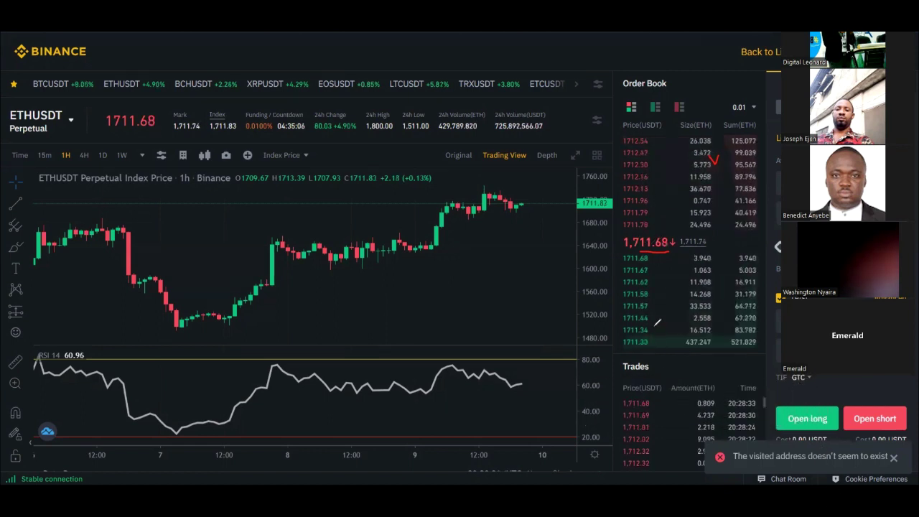
drag(652, 311, 674, 299)
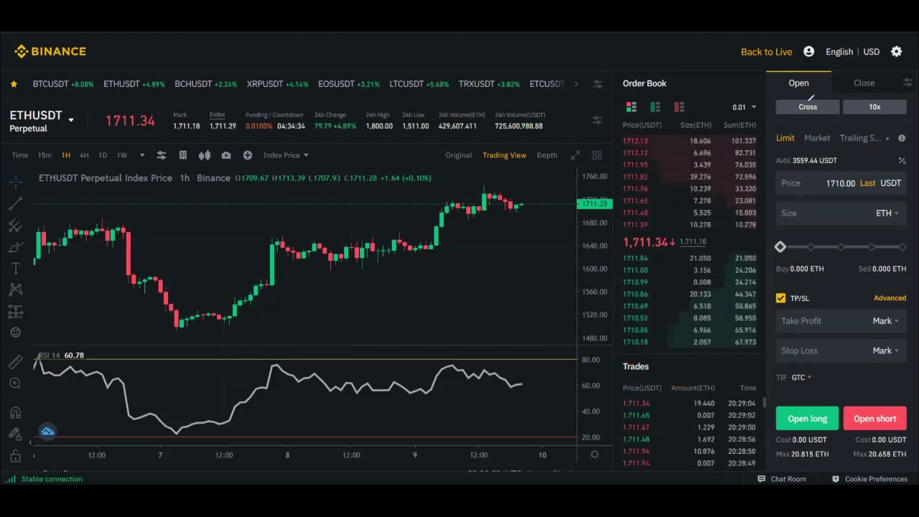
- Mark the Cross margin mode and the 10x leverage setting of the order form in red
mouse_move(797, 115)
mouse_down()
mouse_move(831, 106)
mouse_move(768, 108)
mouse_move(815, 101)
mouse_up()
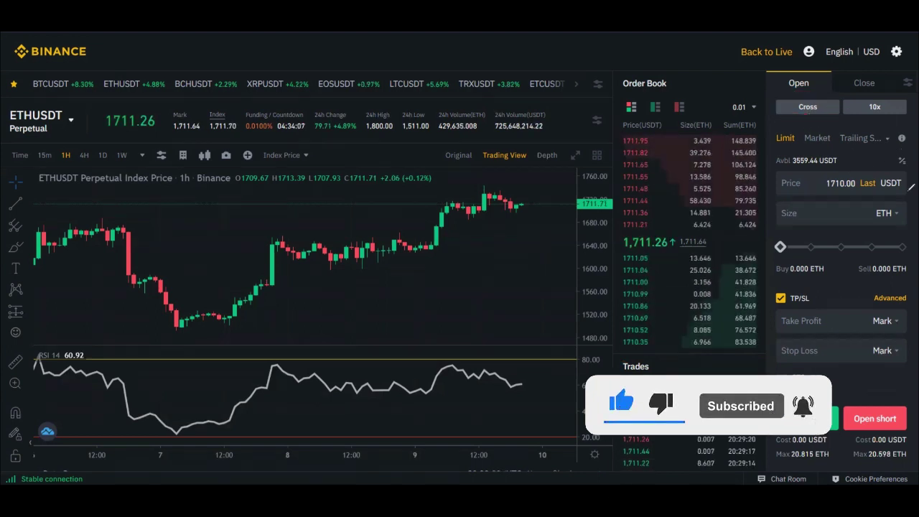
drag(776, 111, 812, 120)
mouse_move(882, 97)
mouse_down()
mouse_move(848, 122)
mouse_move(894, 110)
mouse_move(860, 98)
mouse_up()
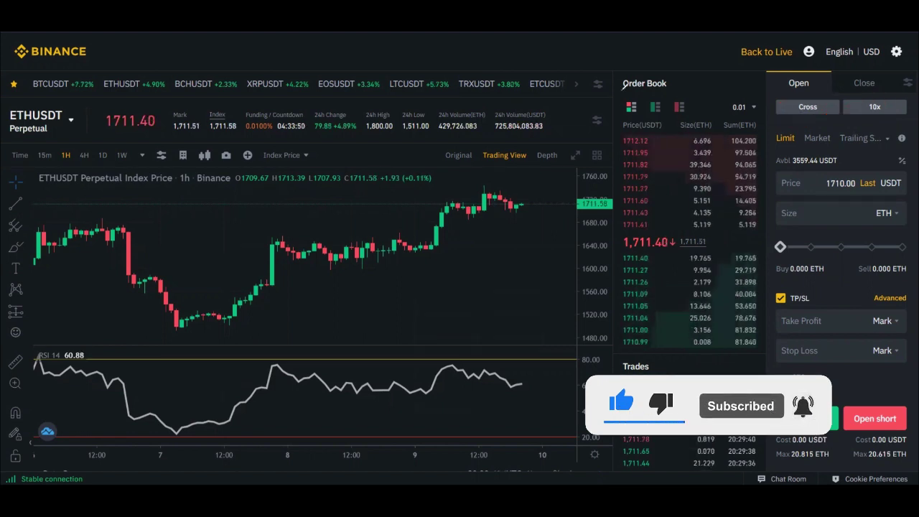
- Switch the ETHUSDT perpetual margin mode to Isolated, marking the Cross option in red before confirming
click(807, 107)
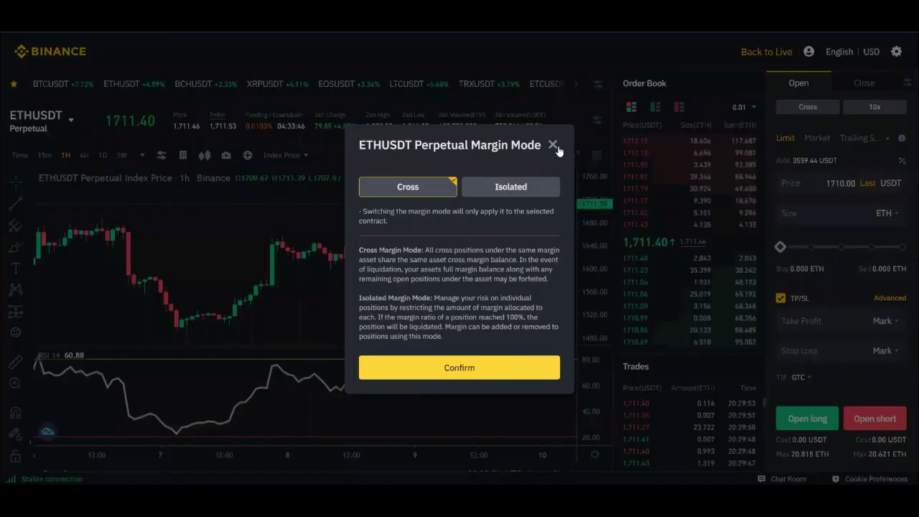
click(534, 185)
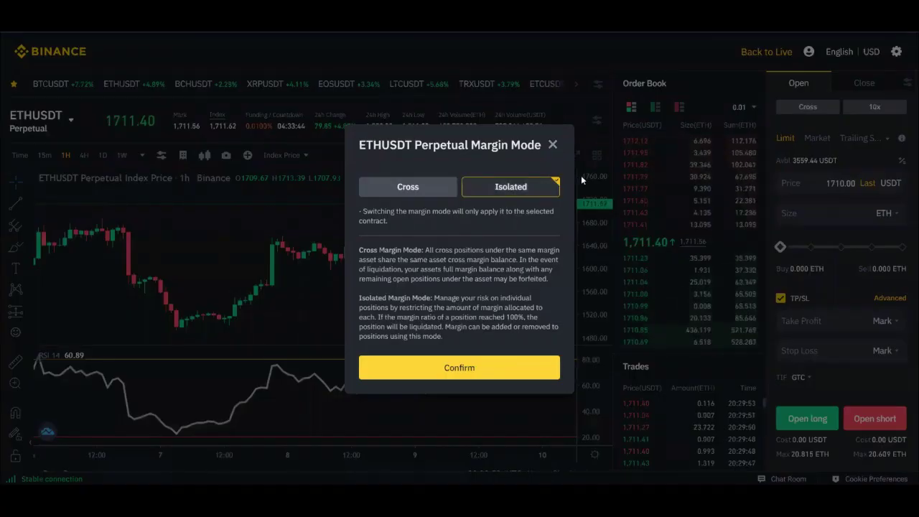
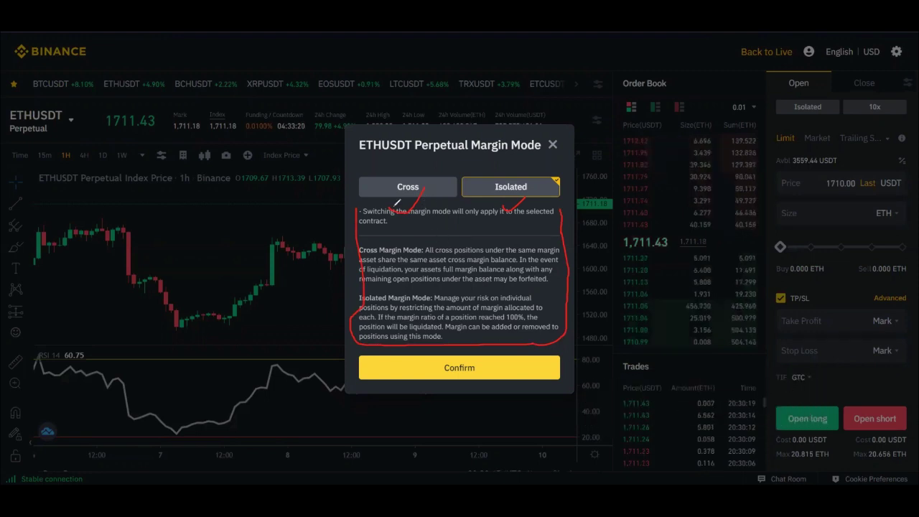
mouse_move(420, 173)
mouse_down()
mouse_move(356, 178)
mouse_move(417, 214)
mouse_up()
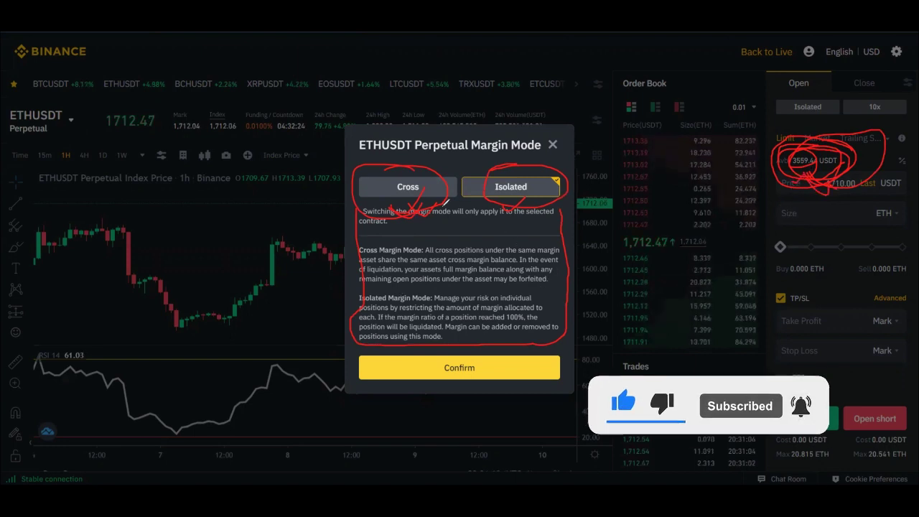
drag(399, 210, 411, 199)
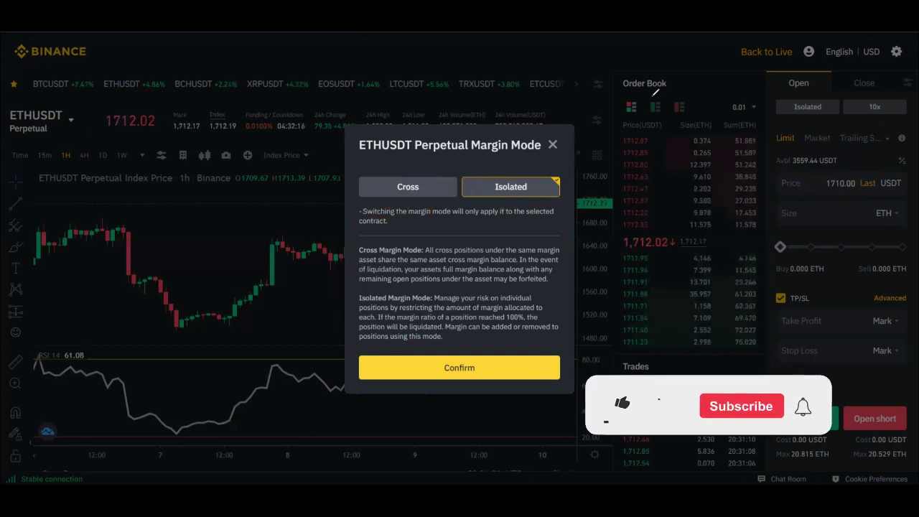
click(466, 369)
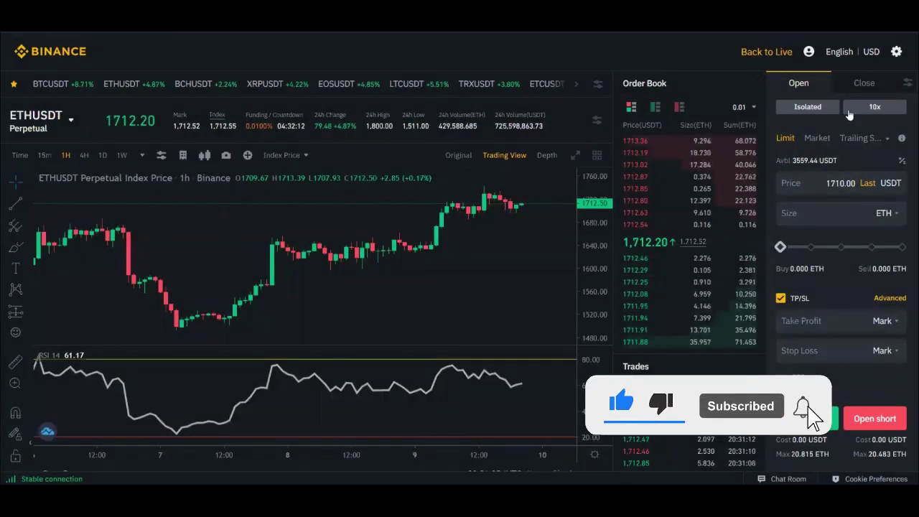
- Open the leverage adjustment for ETHUSDT and compare the maximum position at 100x, 40x, 20x and 10x
click(804, 112)
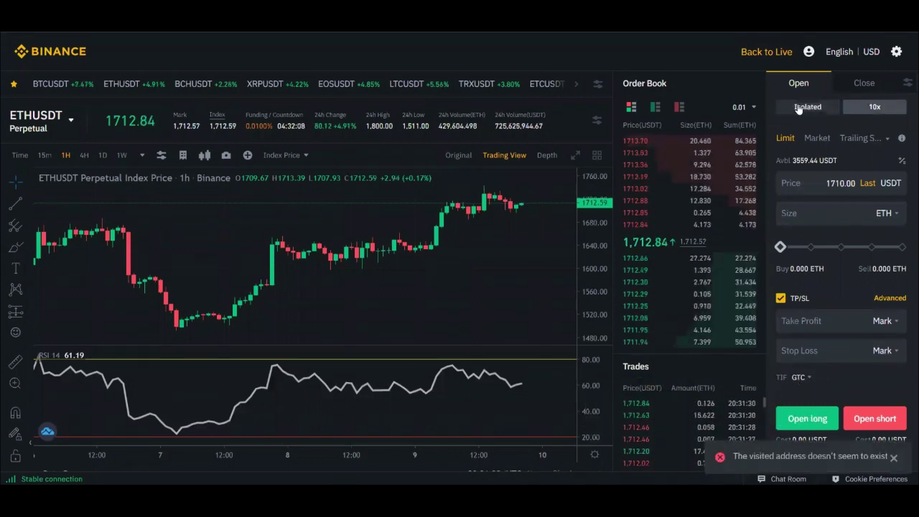
click(874, 108)
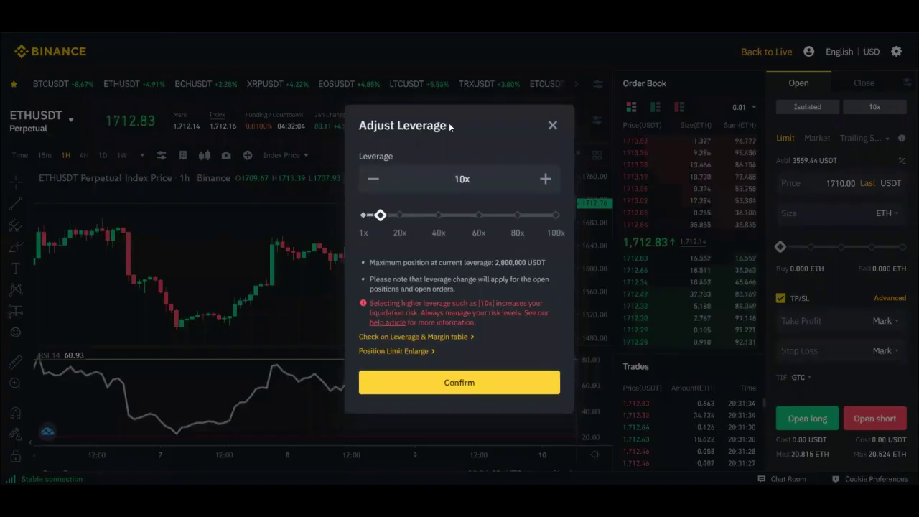
click(463, 141)
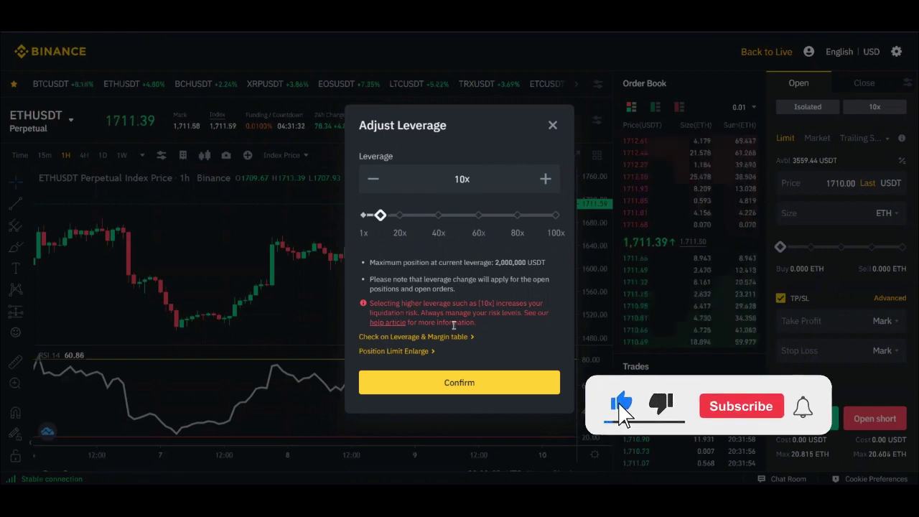
click(555, 214)
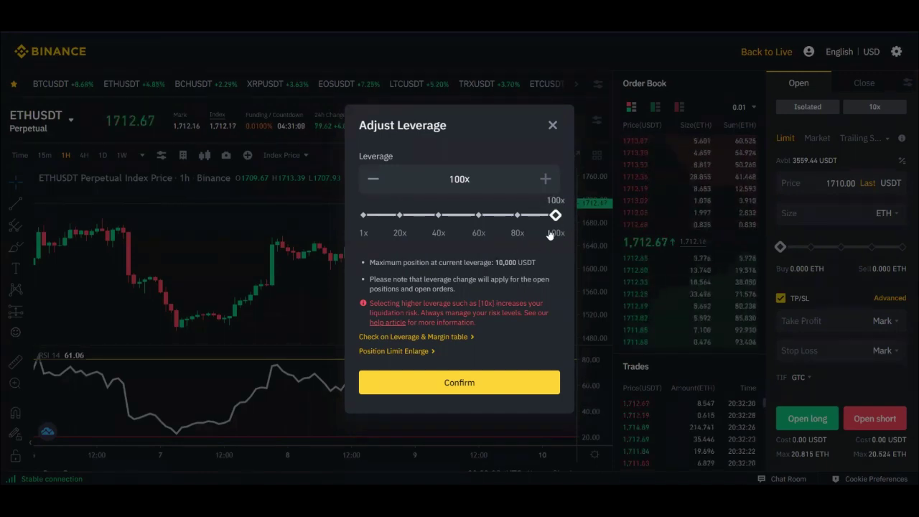
click(439, 216)
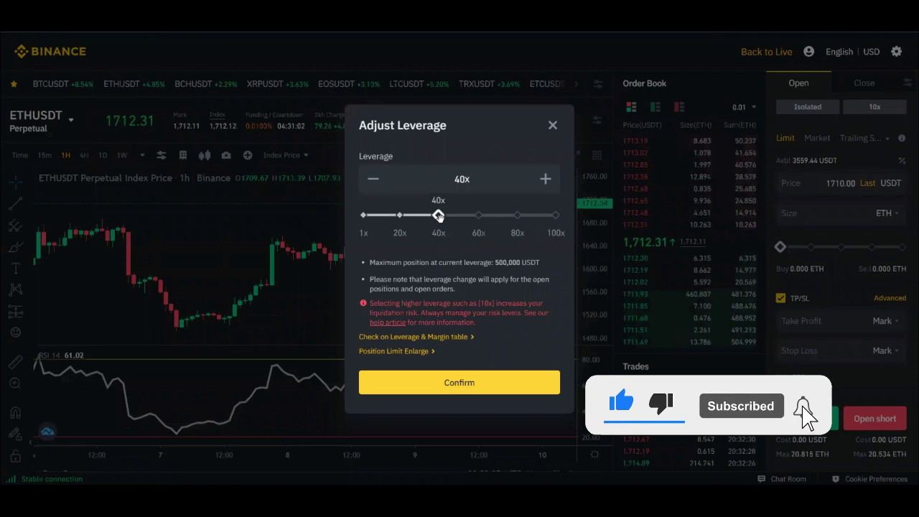
click(557, 215)
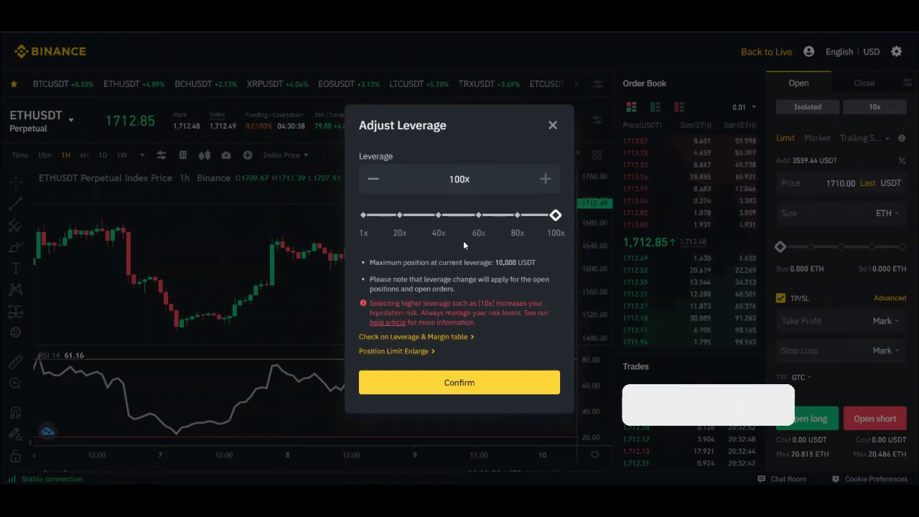
click(400, 216)
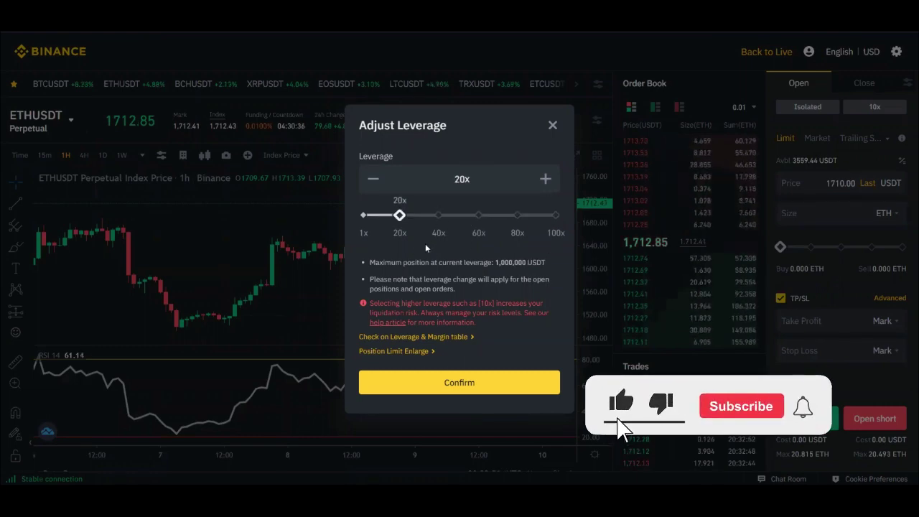
click(380, 214)
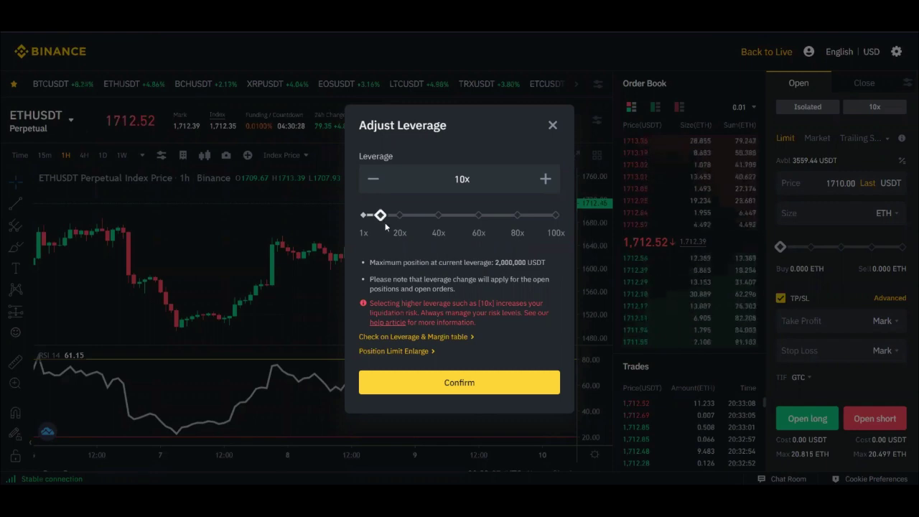
- Raise the leverage gradually from 20x through 40x to 78x to compare the maximum position allowed
click(399, 214)
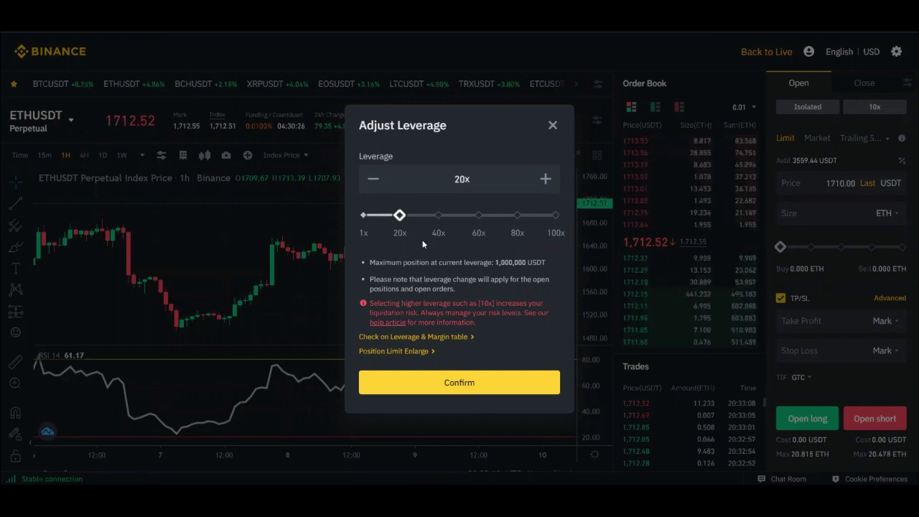
click(439, 215)
click(477, 209)
click(512, 210)
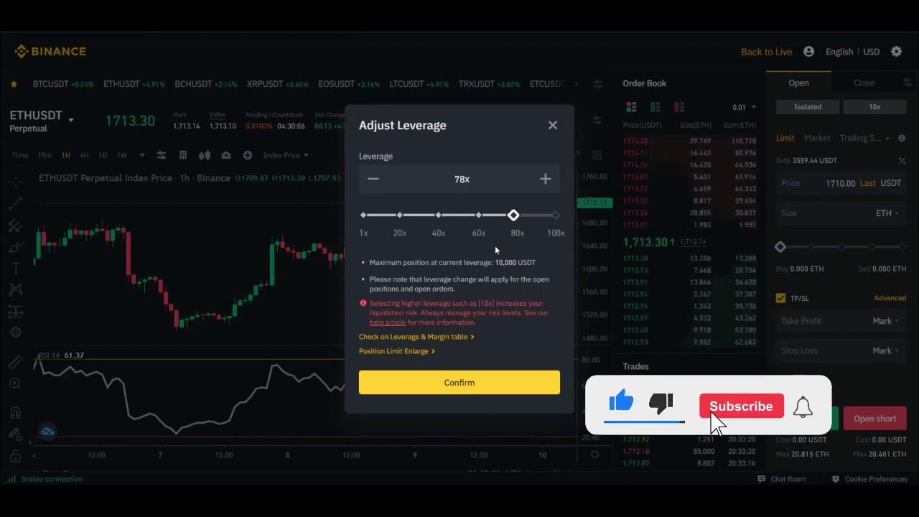
- Try 1x and 12x leverage, then set the leverage back to 10x and confirm it
click(363, 216)
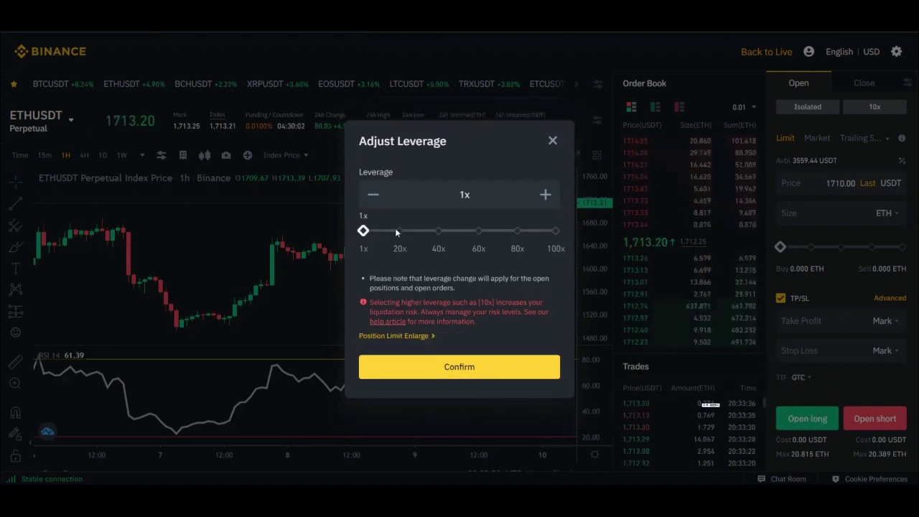
click(384, 229)
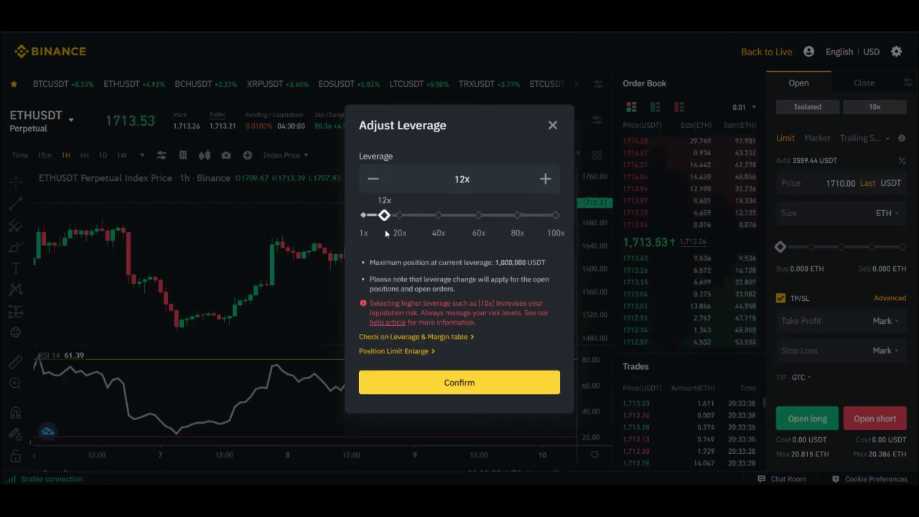
drag(385, 215, 380, 215)
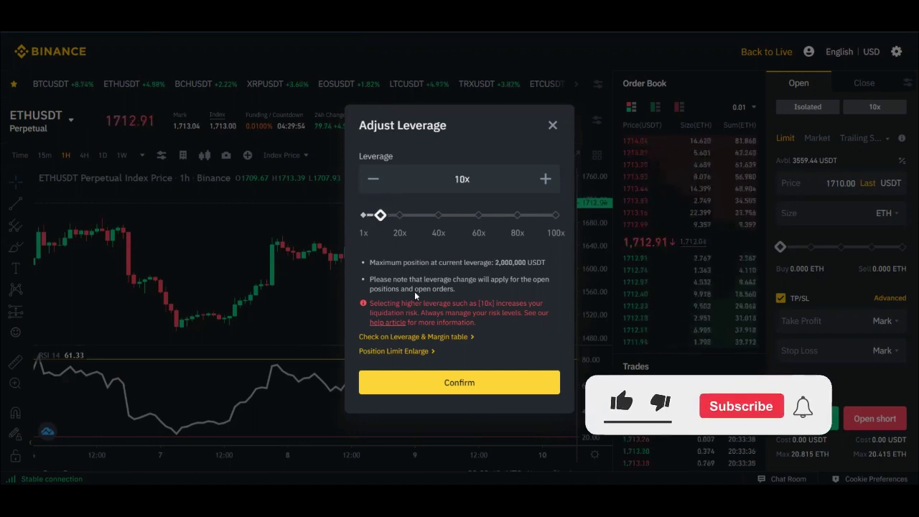
click(451, 384)
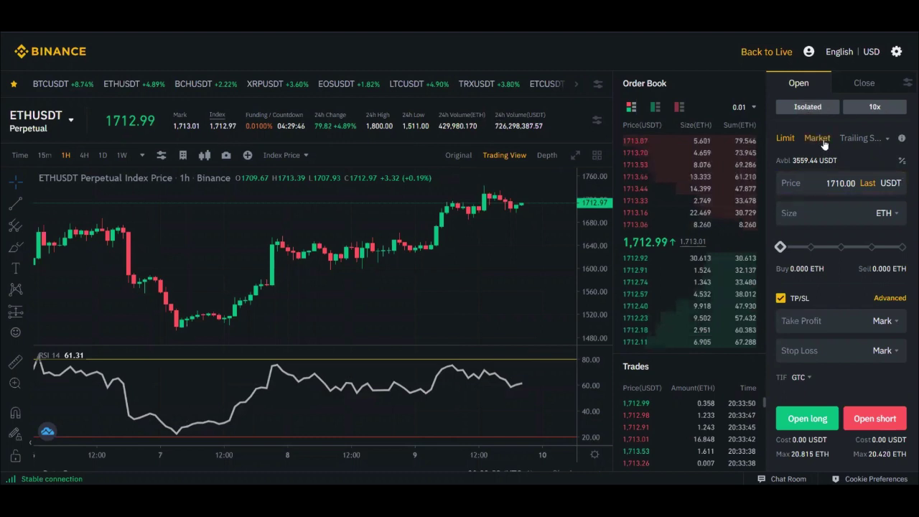
- Switch the opening order from Limit to Market and set its size to 1 ETH
mouse_move(831, 252)
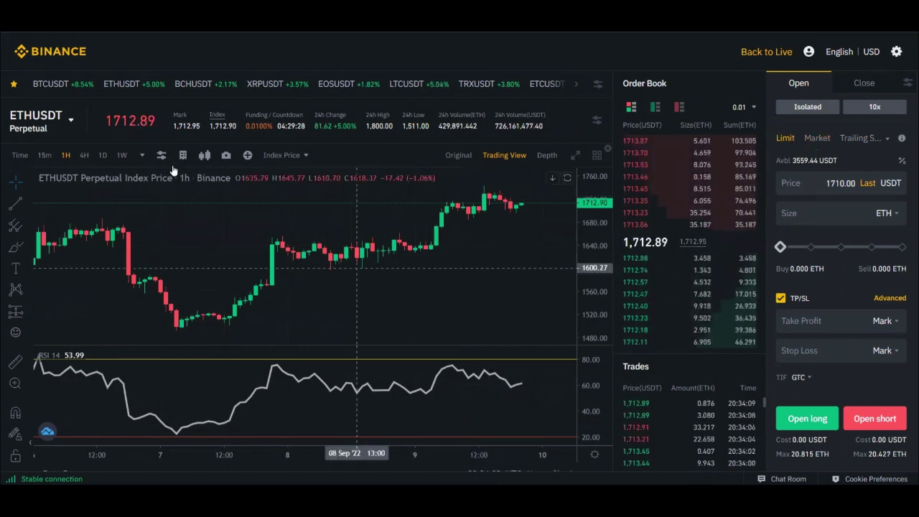
mouse_move(70, 119)
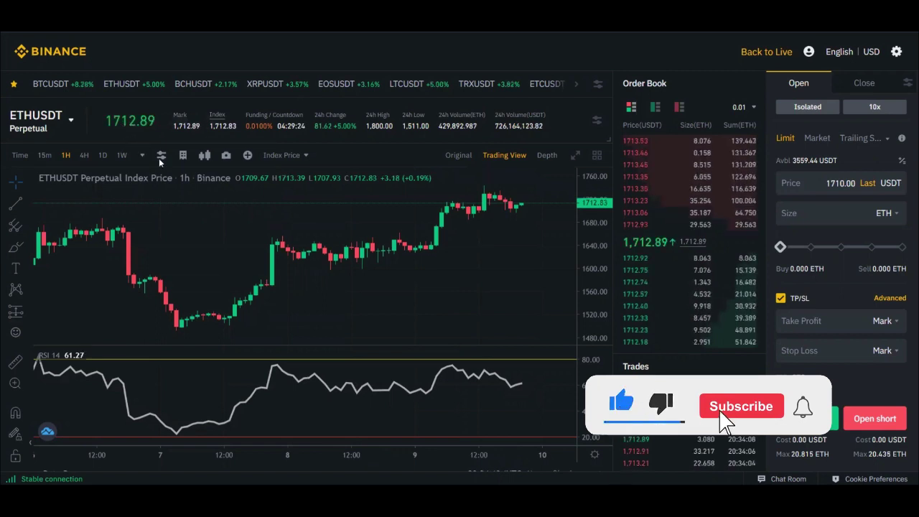
drag(460, 301, 407, 299)
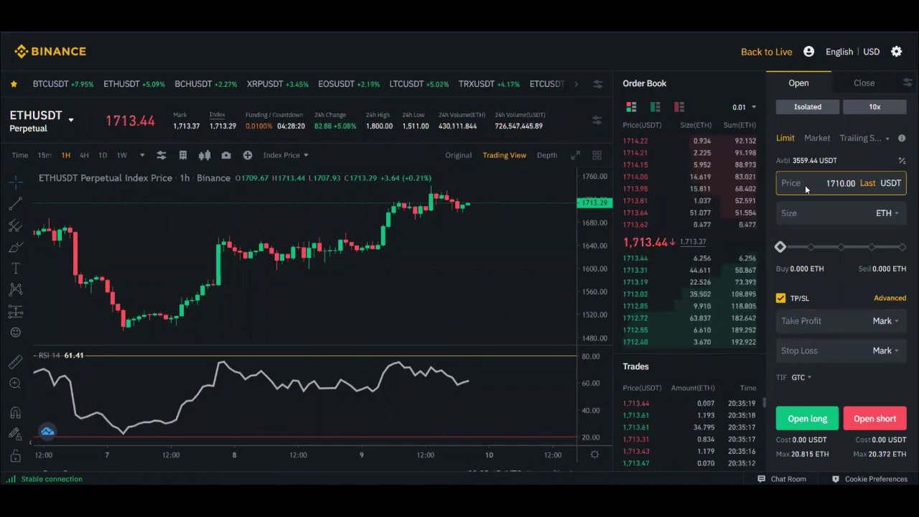
click(818, 139)
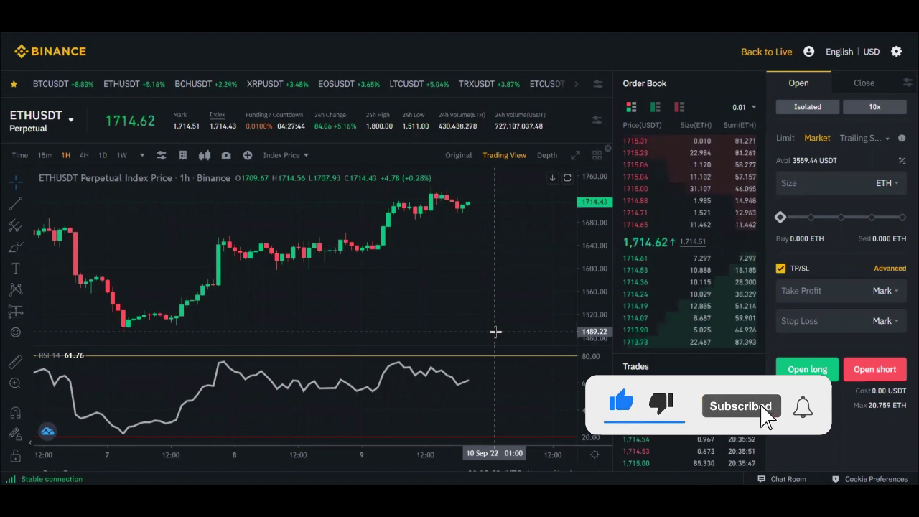
scroll(496, 332, up, 1)
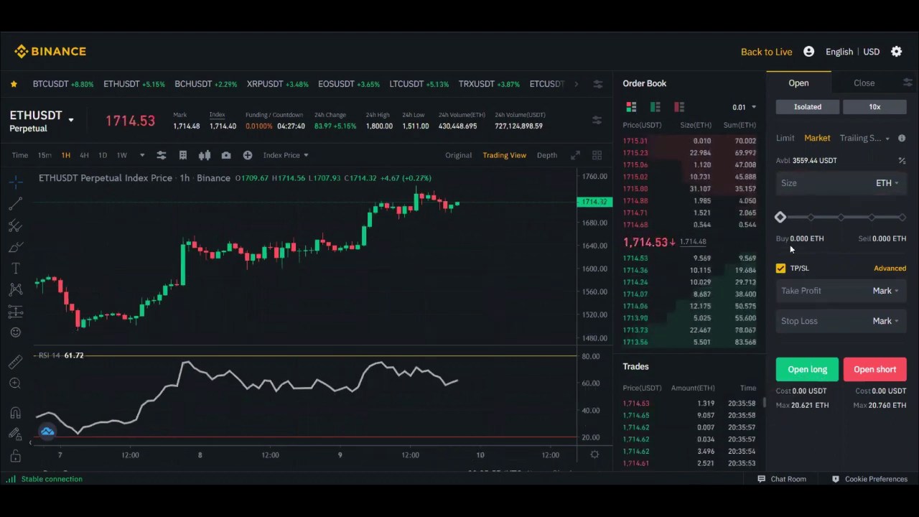
mouse_move(781, 217)
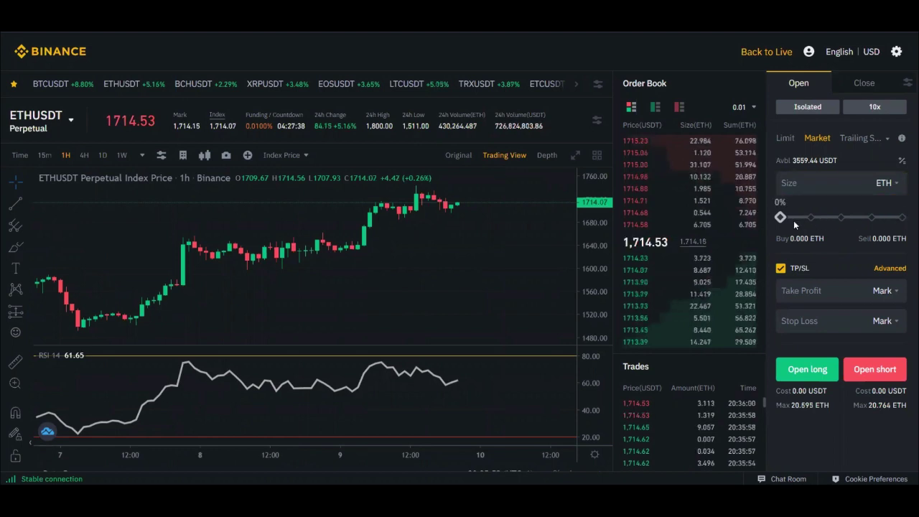
click(823, 183)
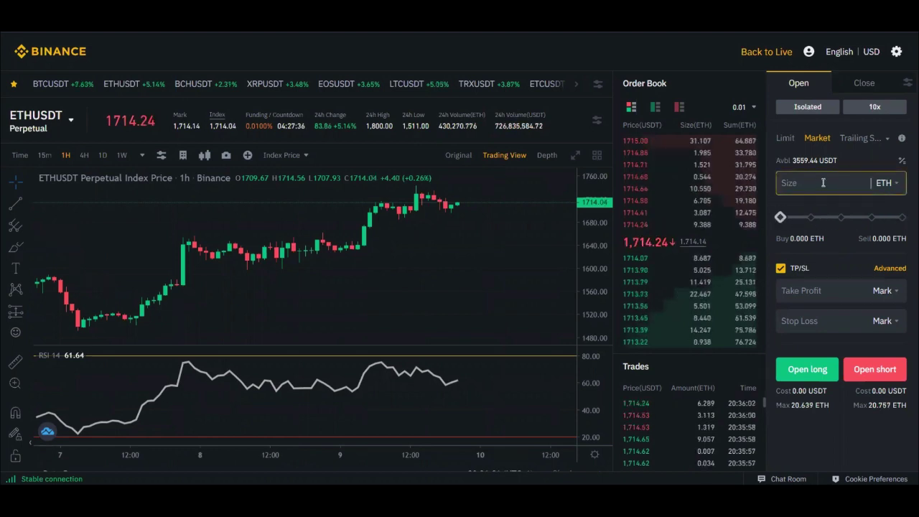
text(1)
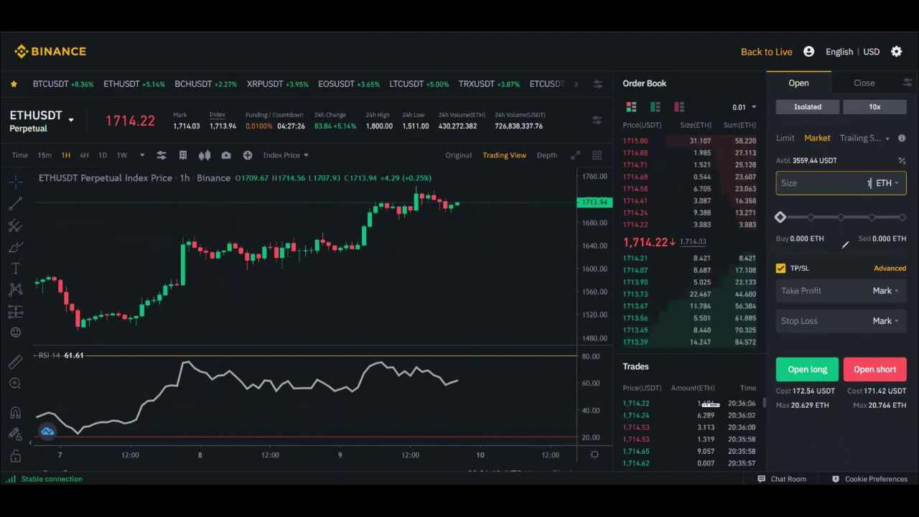
- Mark the Market order type, the order book's current price and the order size of 1 ETH in red
click(871, 170)
drag(811, 150, 827, 141)
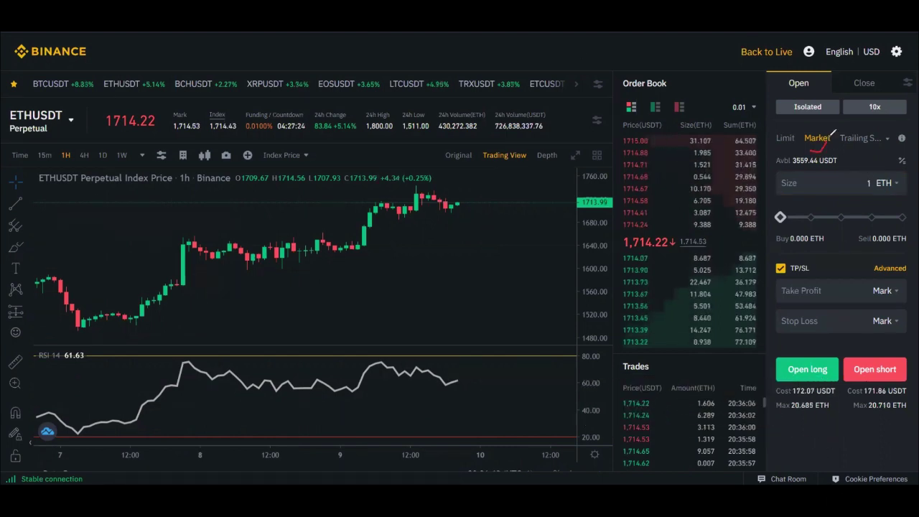
mouse_move(648, 223)
mouse_down()
mouse_move(625, 242)
mouse_move(679, 239)
mouse_move(650, 234)
mouse_up()
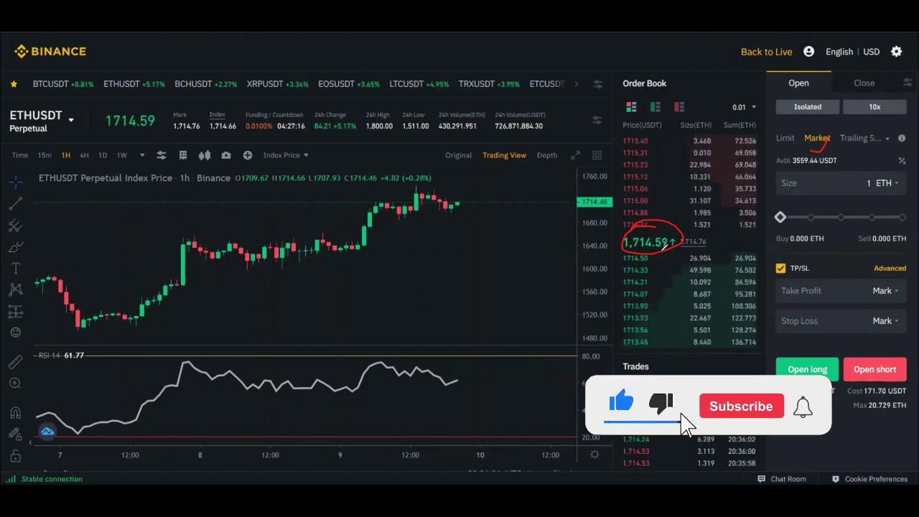
drag(873, 174, 880, 187)
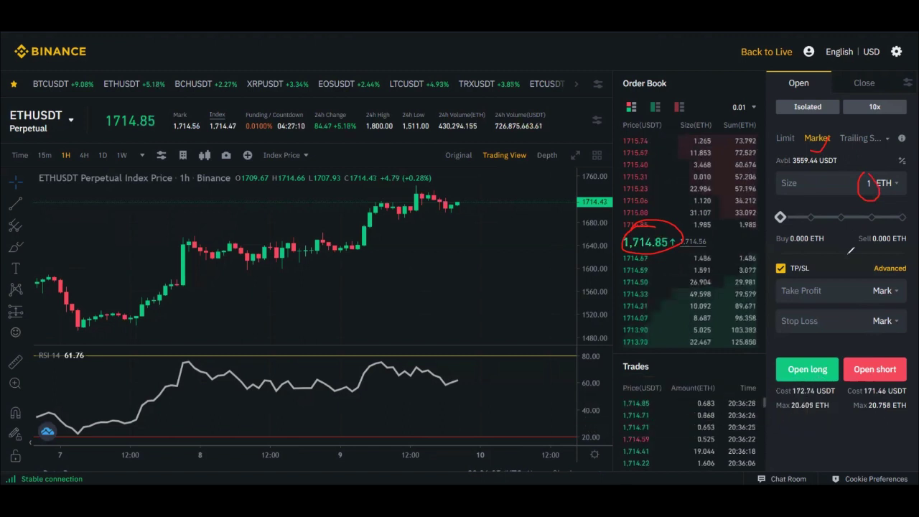
- Mark the ETHUSDT price in the header, the 10x leverage and the order costs for long and short in red
drag(135, 132, 154, 128)
mouse_move(99, 102)
mouse_down()
mouse_move(93, 118)
mouse_move(133, 140)
mouse_move(144, 134)
mouse_up()
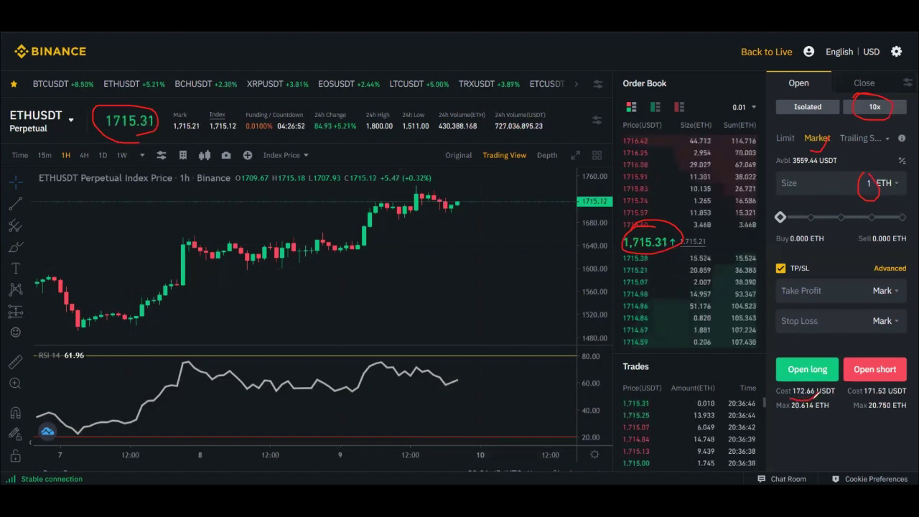
drag(864, 401, 878, 392)
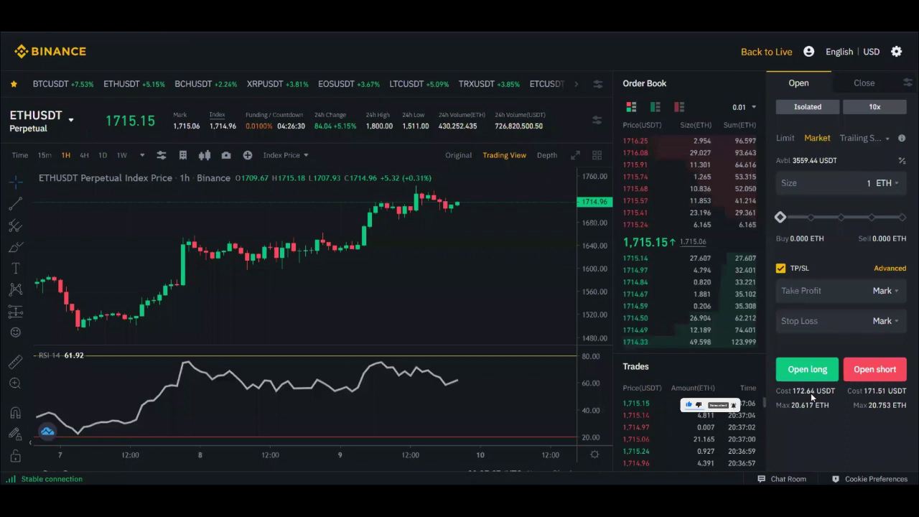
- Change the ETHUSDT leverage to 40x, and mark the long order's cost and the order size in red
click(872, 107)
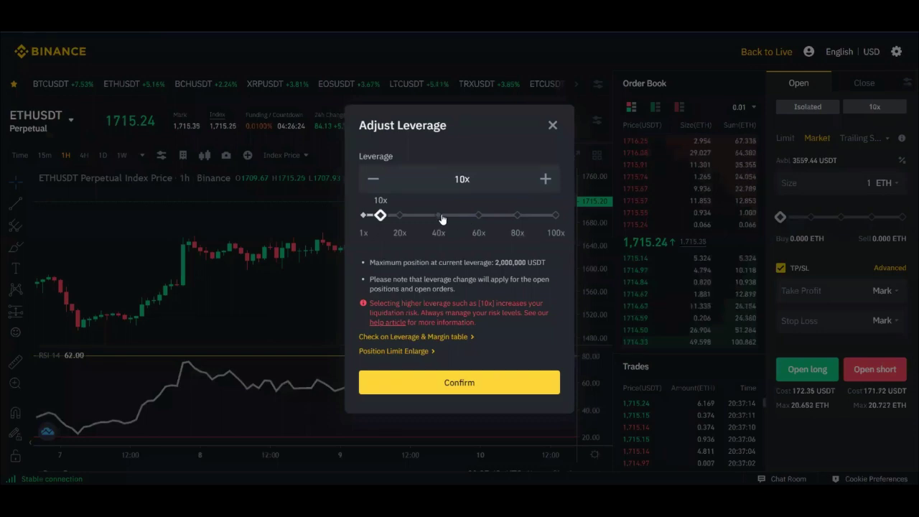
click(439, 215)
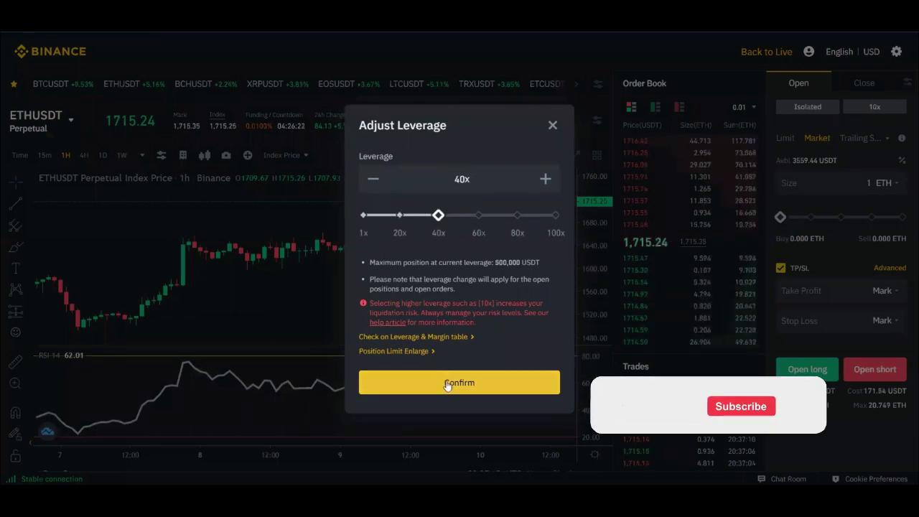
click(445, 385)
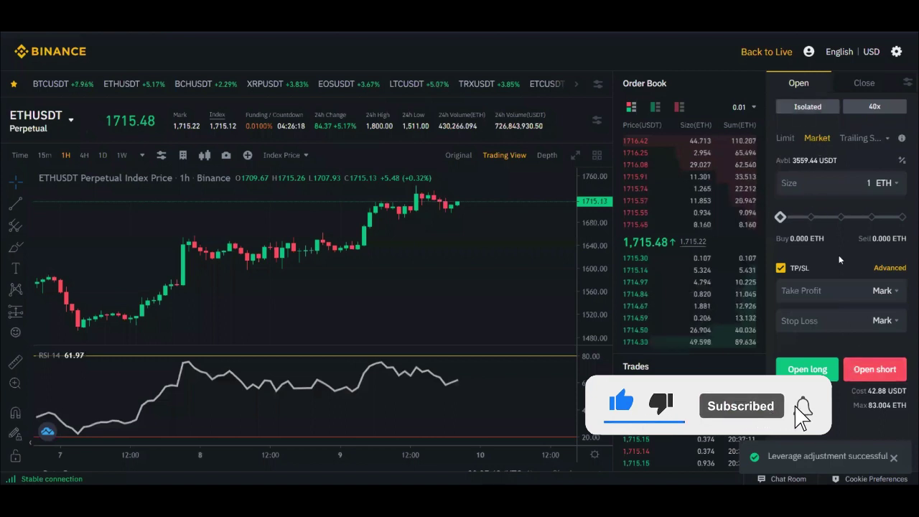
click(871, 183)
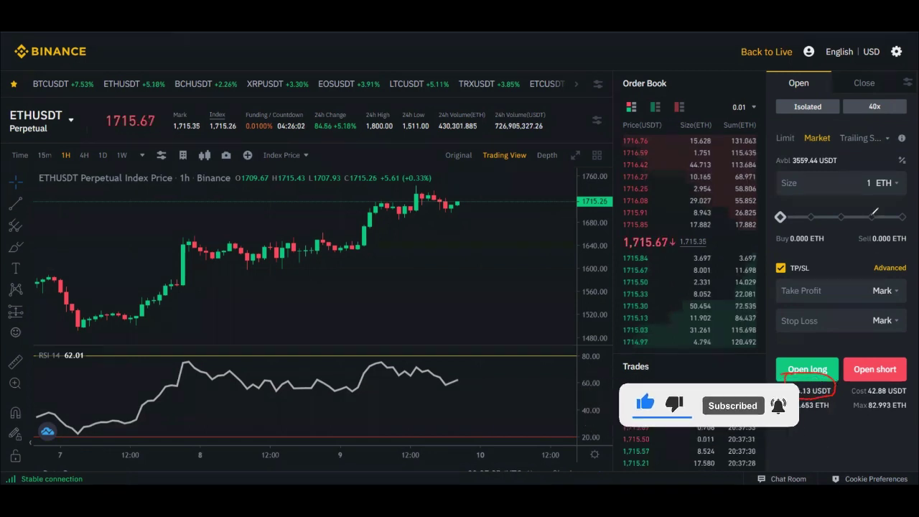
drag(870, 173, 864, 198)
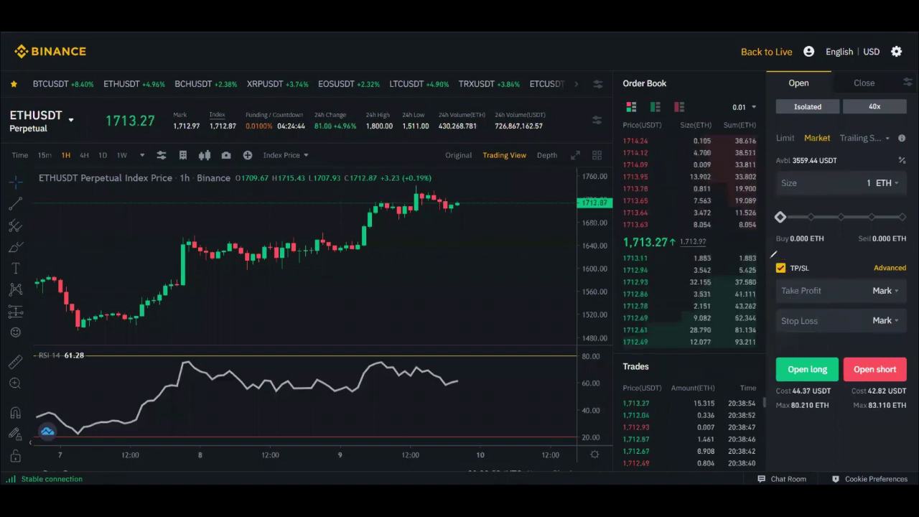
- Mark the TP/SL option and its Take Profit and Stop Loss fields in red
mouse_move(787, 253)
mouse_down()
mouse_move(782, 275)
mouse_move(788, 256)
mouse_up()
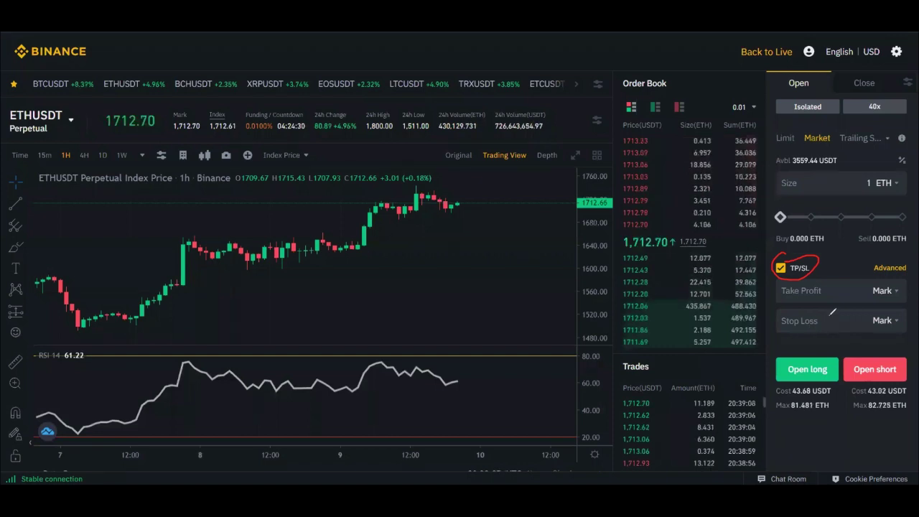
drag(814, 292, 824, 288)
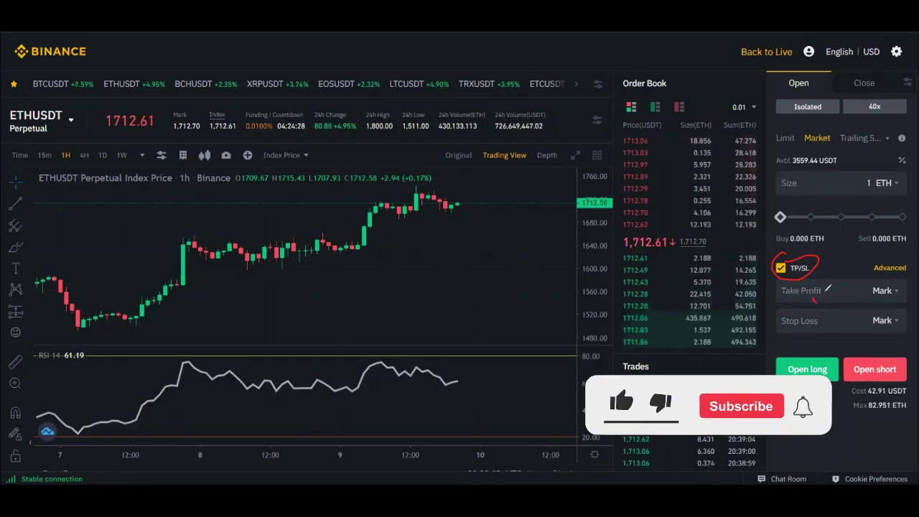
drag(825, 325, 832, 314)
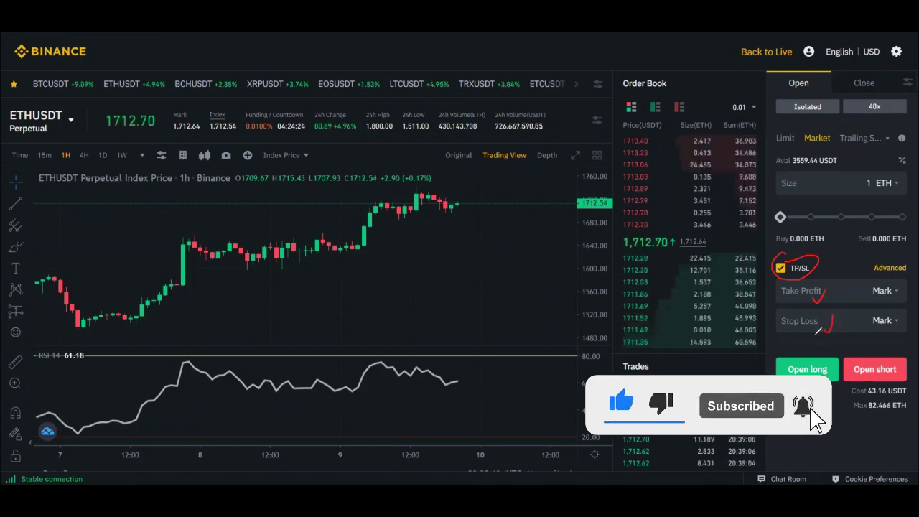
- Mark the Take Profit and Stop Loss fields, the Market order type, and the Open short and Open long options in red
drag(833, 289, 846, 284)
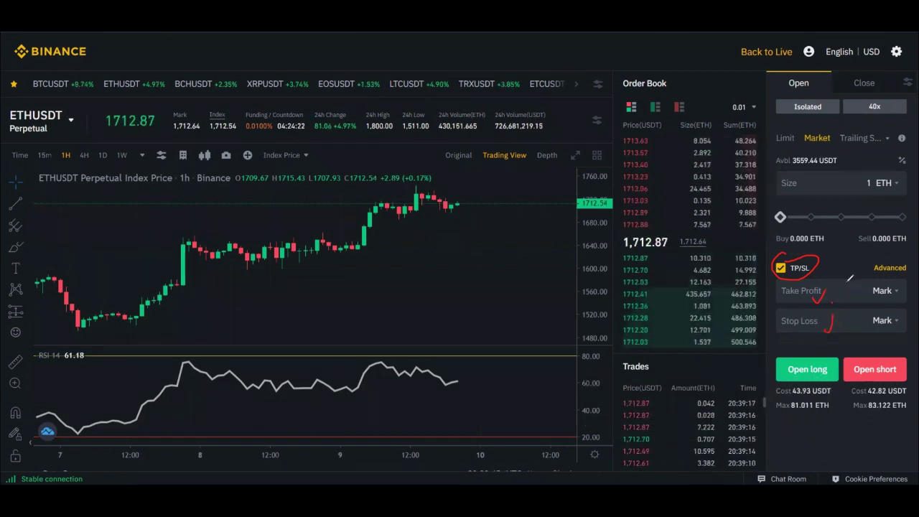
mouse_move(807, 332)
mouse_down()
mouse_move(815, 340)
mouse_move(834, 322)
mouse_up()
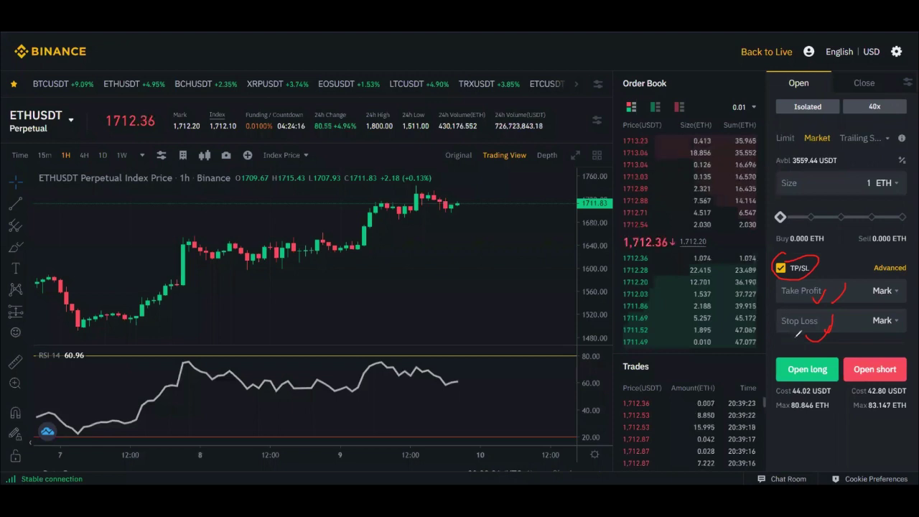
drag(803, 151, 840, 141)
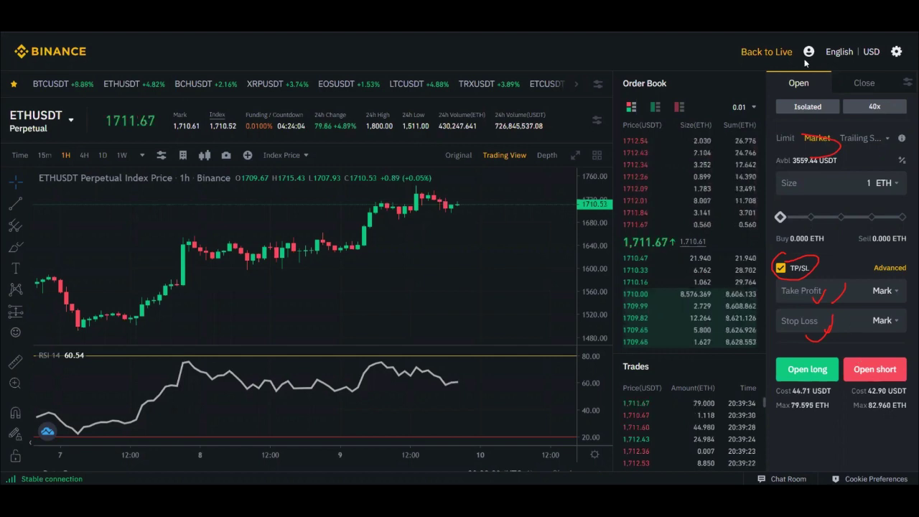
mouse_move(877, 386)
mouse_down()
mouse_move(911, 359)
mouse_move(876, 350)
mouse_up()
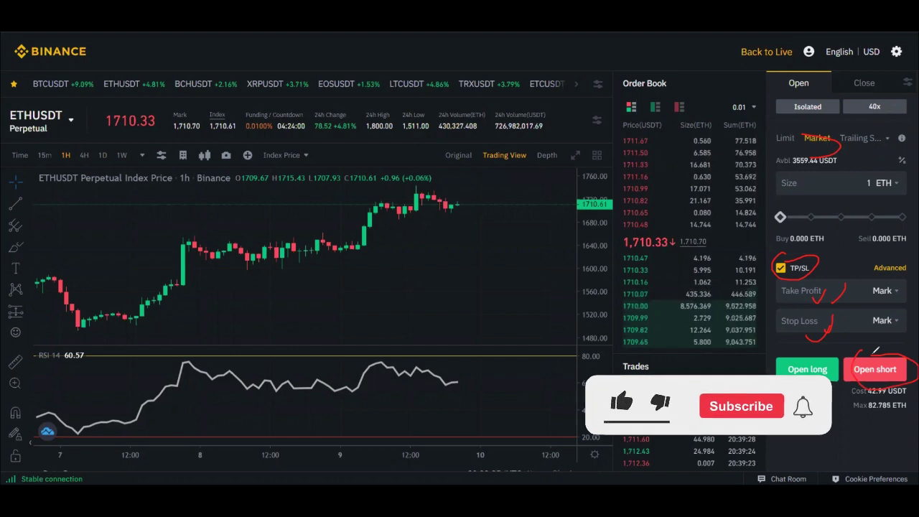
mouse_move(836, 372)
mouse_down()
mouse_move(824, 354)
mouse_move(776, 356)
mouse_up()
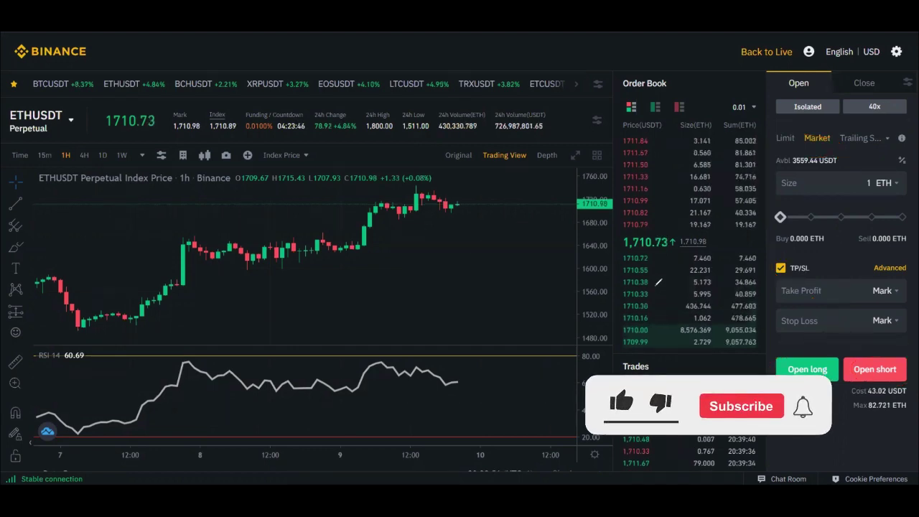
- Switch to TradingView and examine the recent price action on the 15-minute Luna / TetherUS chart
mouse_move(597, 155)
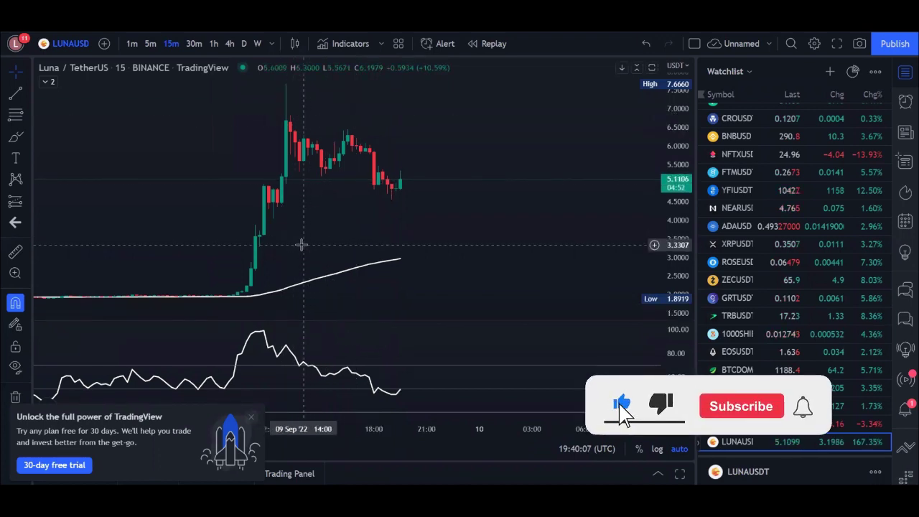
scroll(257, 248, up, 2)
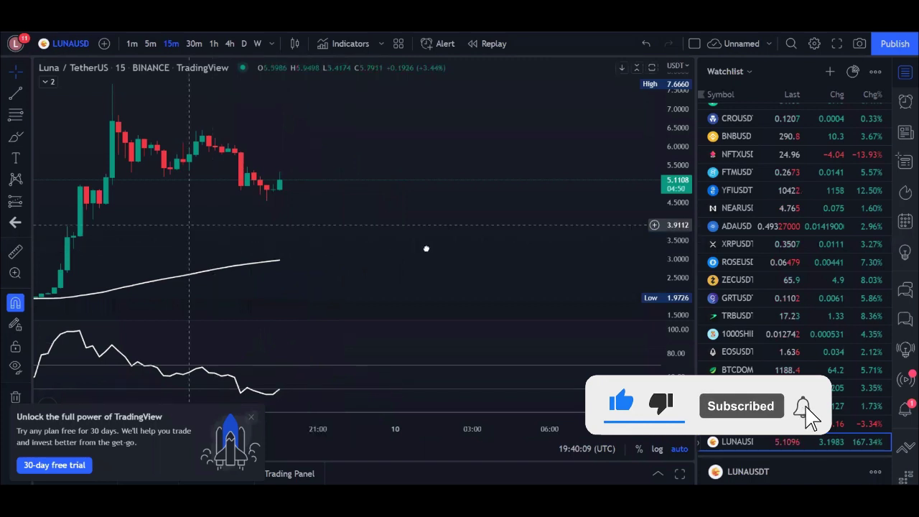
drag(266, 248, 463, 249)
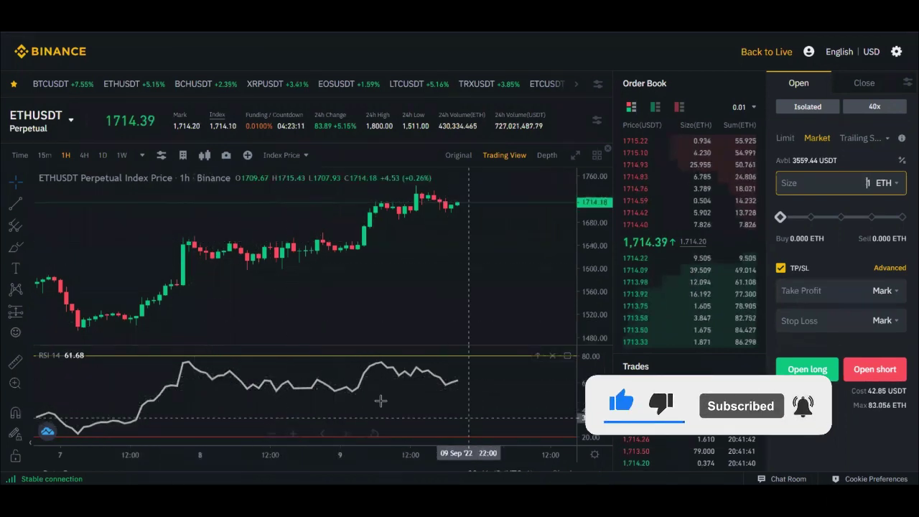
- Remove the existing RSI from the ETHUSDT chart on Binance and add a new Relative Strength Index indicator
click(106, 355)
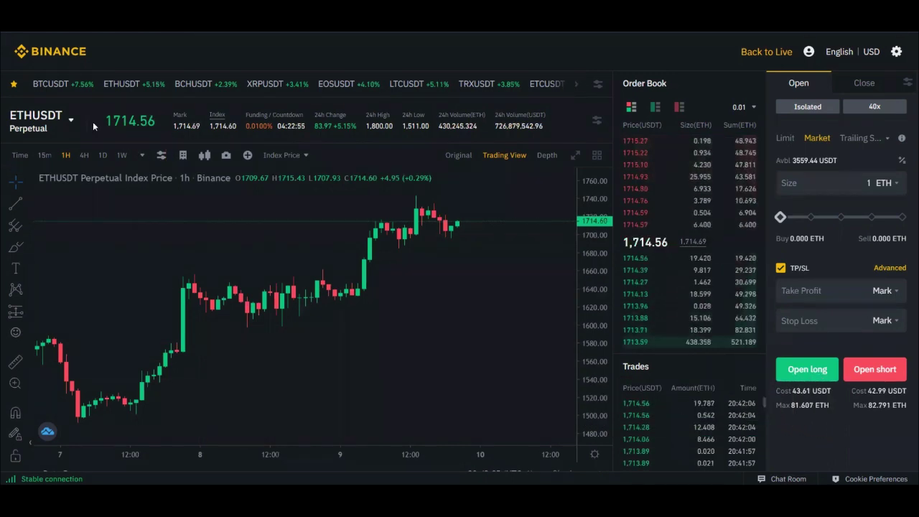
click(162, 156)
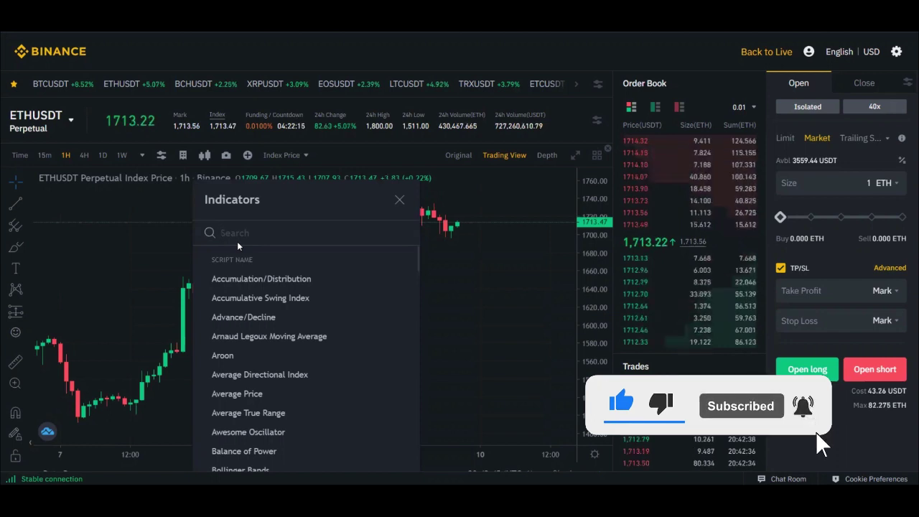
text(r)
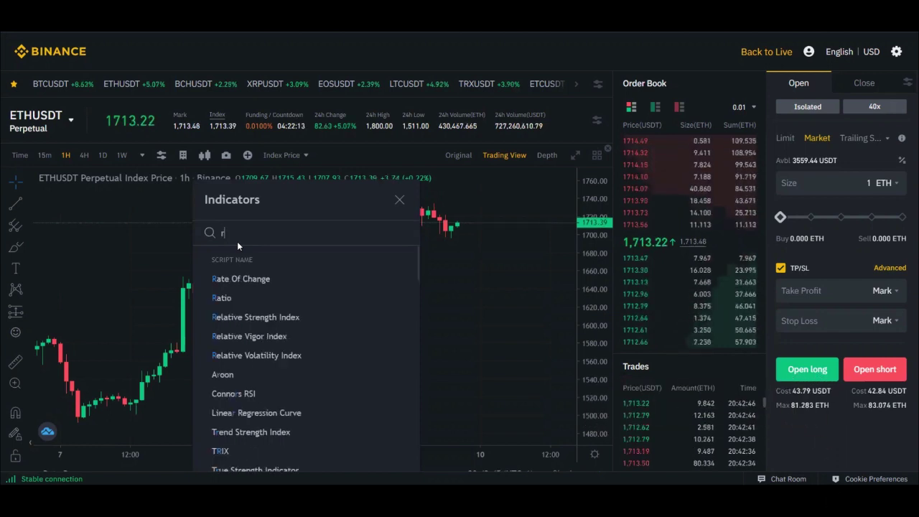
text(si)
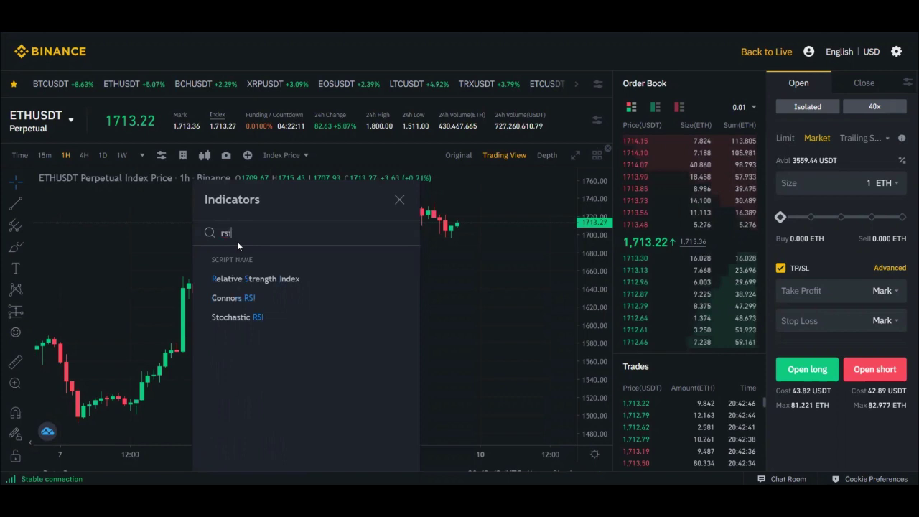
click(230, 280)
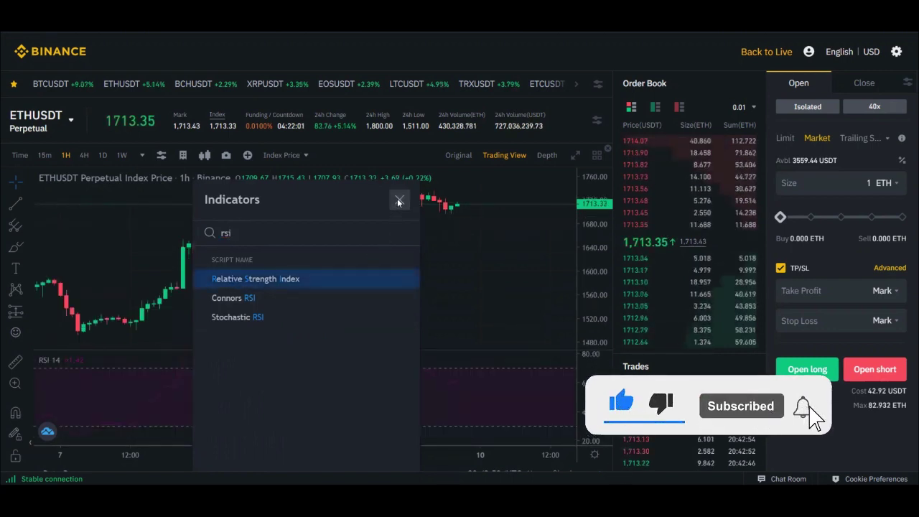
click(398, 199)
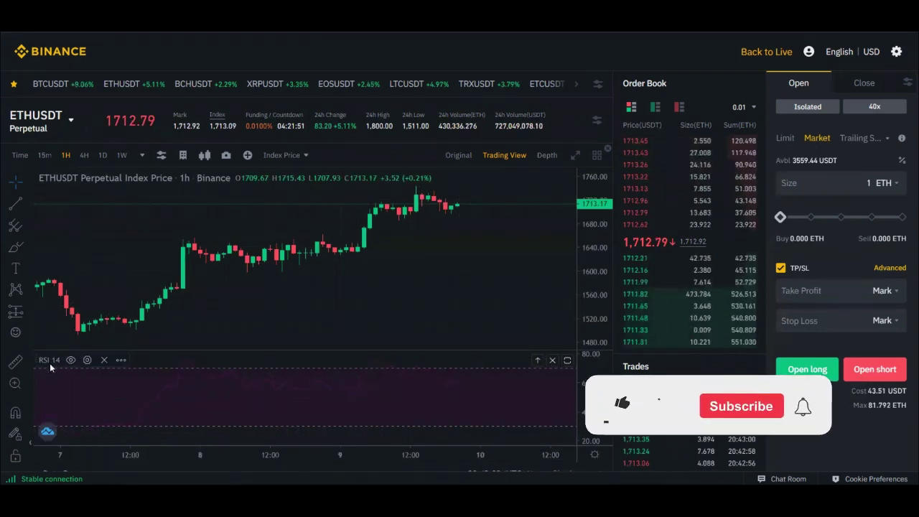
- Style the RSI plot line in white with the third of the four thicknesses
click(87, 360)
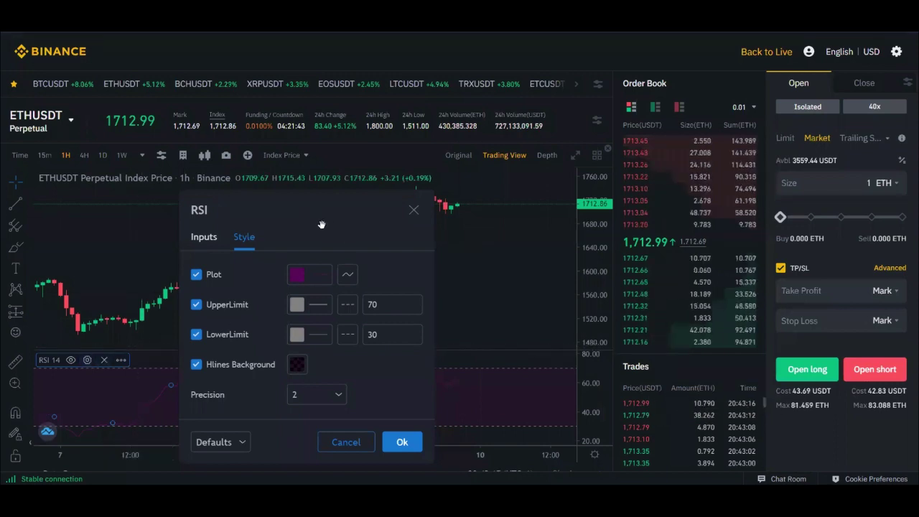
click(210, 238)
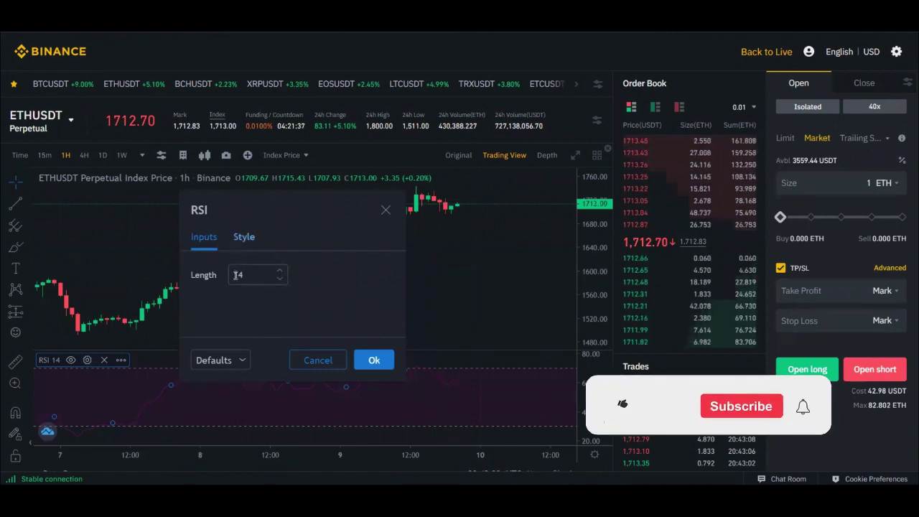
click(244, 237)
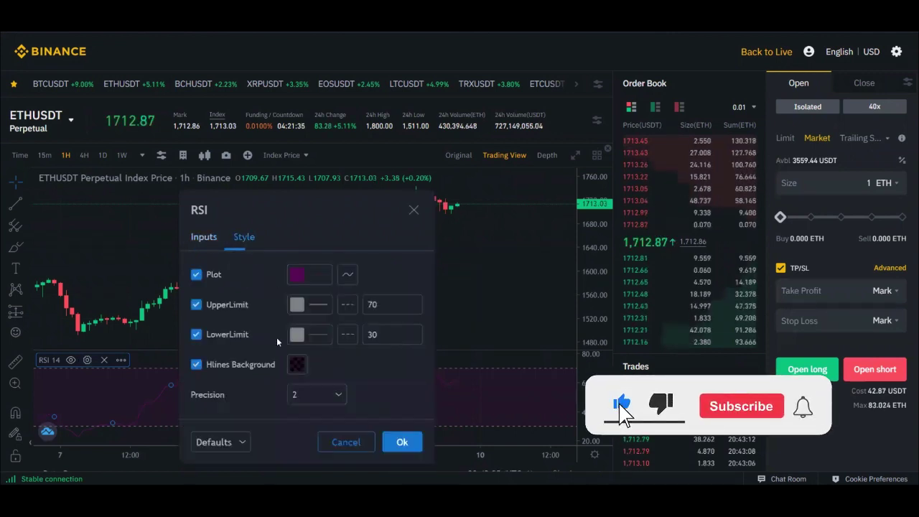
click(316, 276)
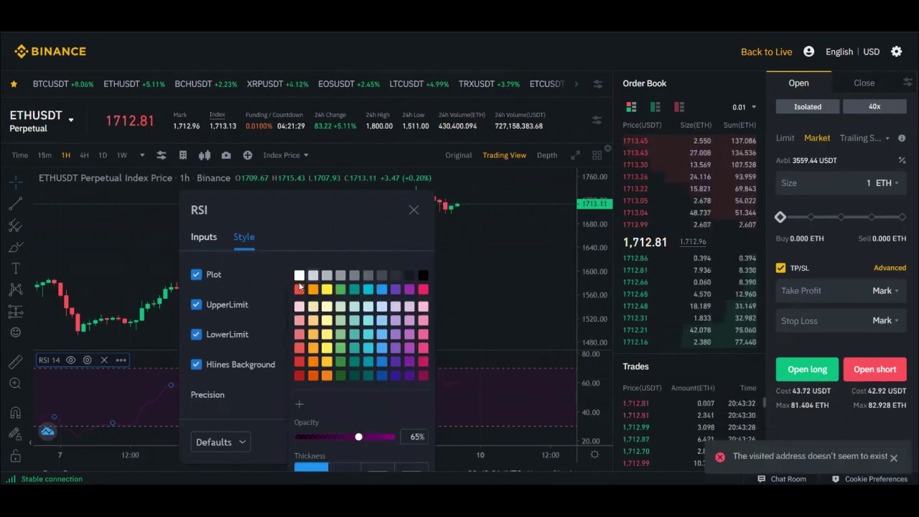
click(299, 275)
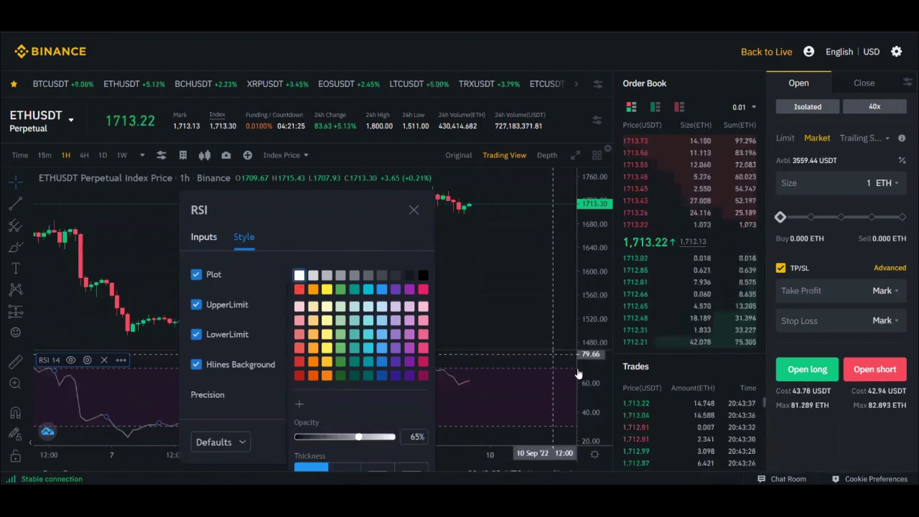
scroll(691, 373, down, 1)
scroll(690, 374, down, 3)
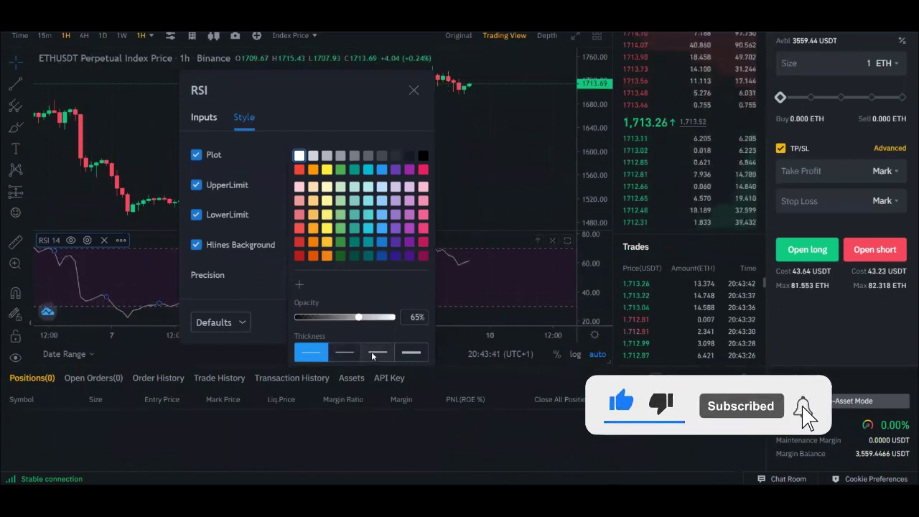
click(343, 354)
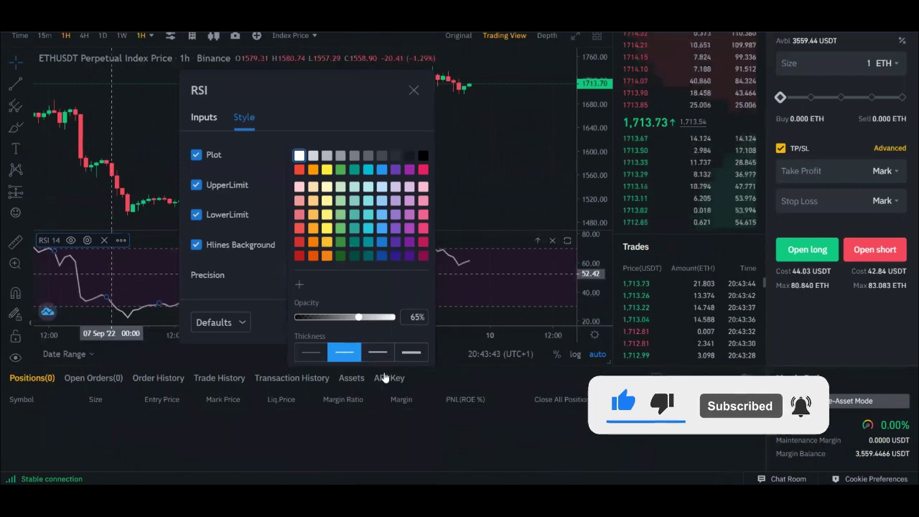
click(383, 352)
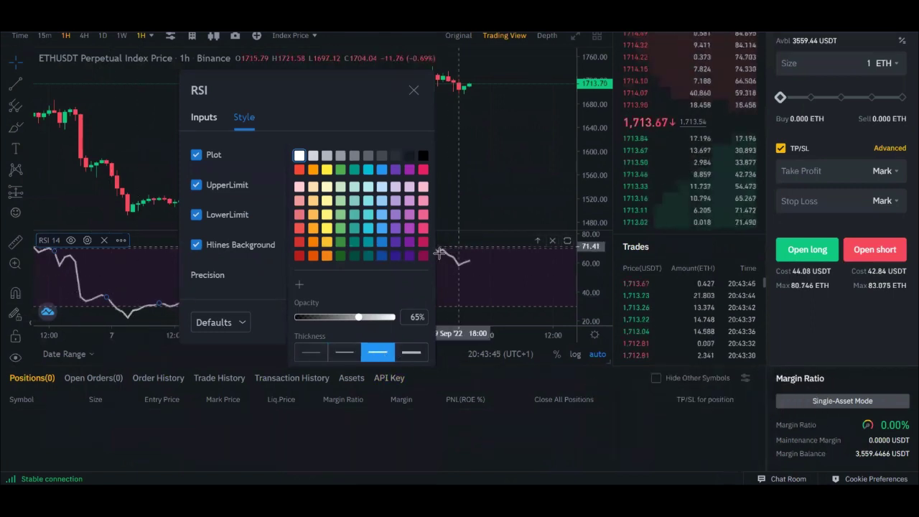
click(328, 117)
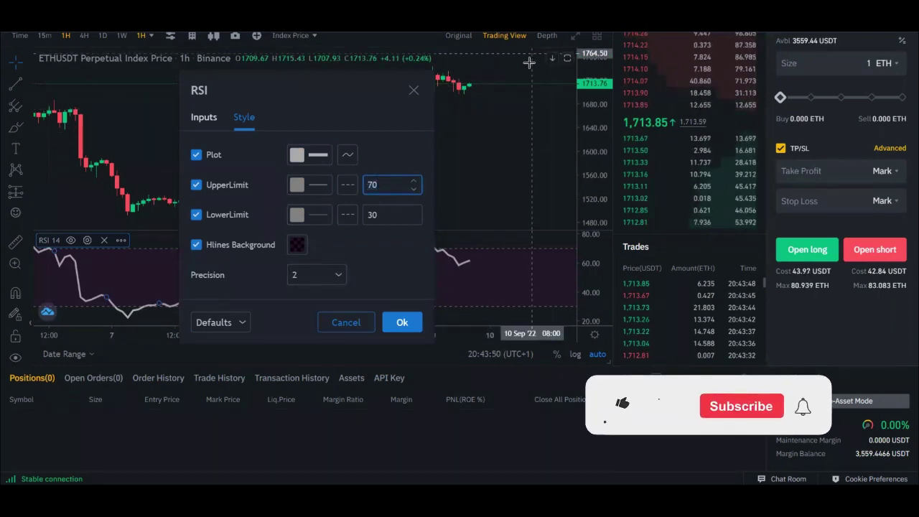
- Mark the RSI's UpperLimit of 70 and LowerLimit of 30 in red, clear the marks and apply the RSI settings
mouse_move(362, 160)
mouse_down()
mouse_move(386, 188)
mouse_move(379, 168)
mouse_up()
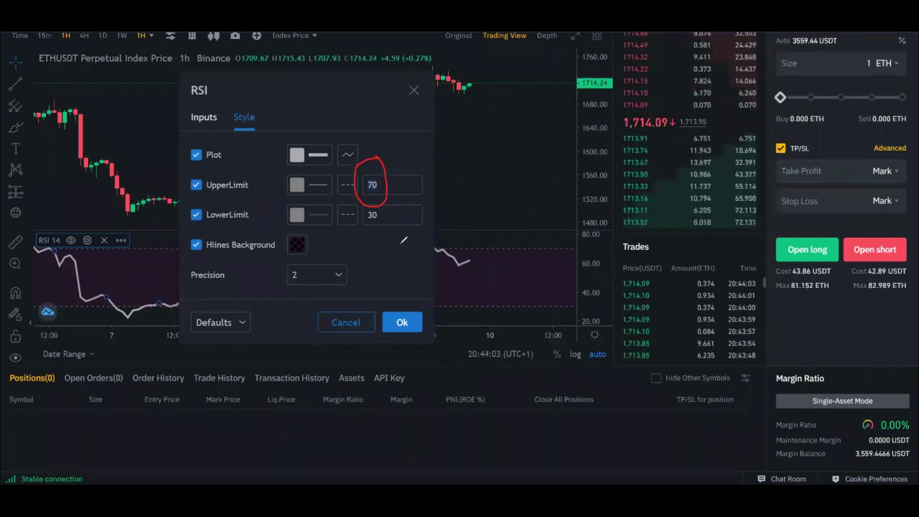
mouse_move(396, 210)
mouse_down()
mouse_move(363, 210)
mouse_move(369, 232)
mouse_move(392, 215)
mouse_up()
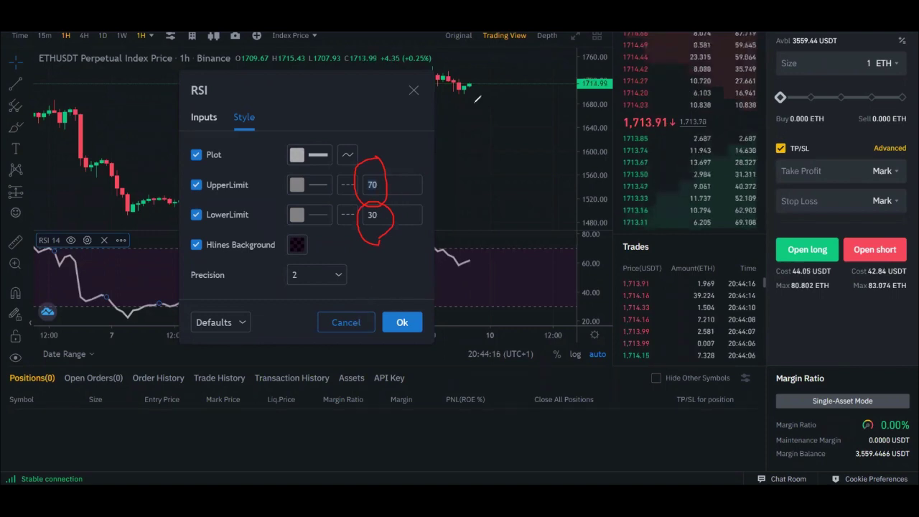
key(e)
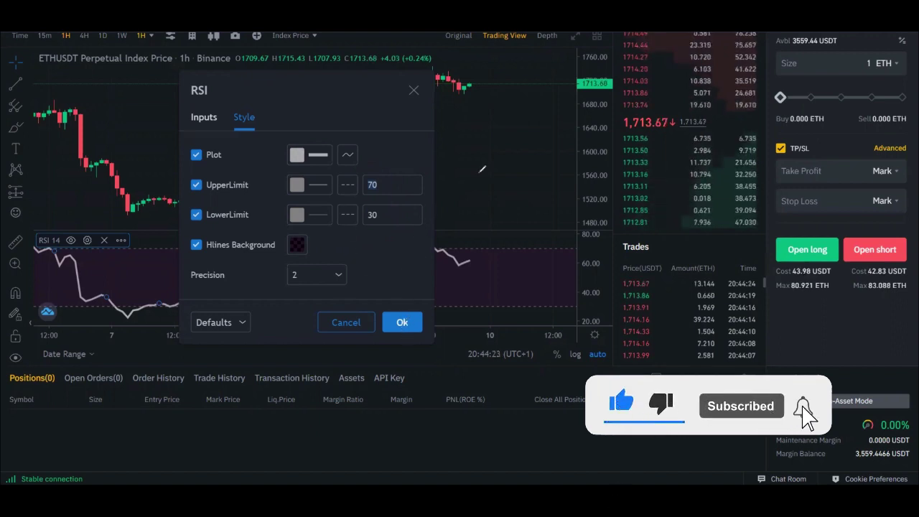
click(404, 323)
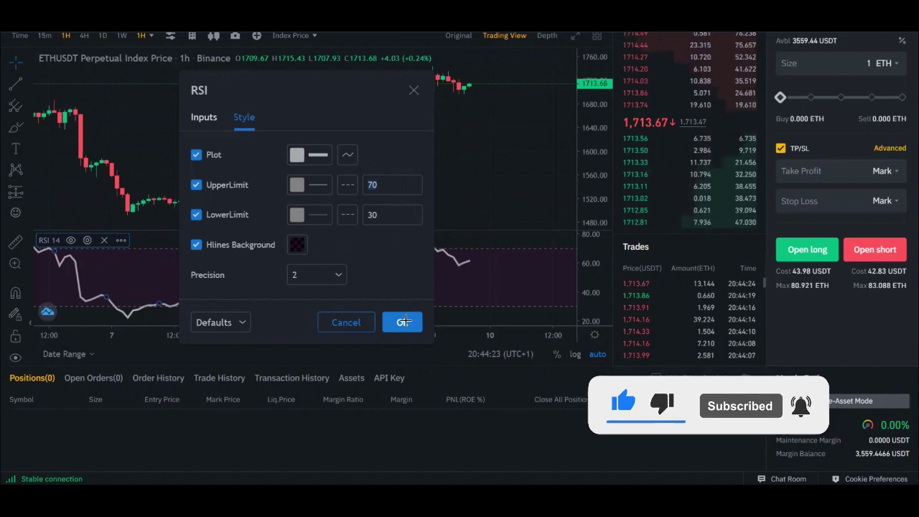
scroll(296, 341, down, 2)
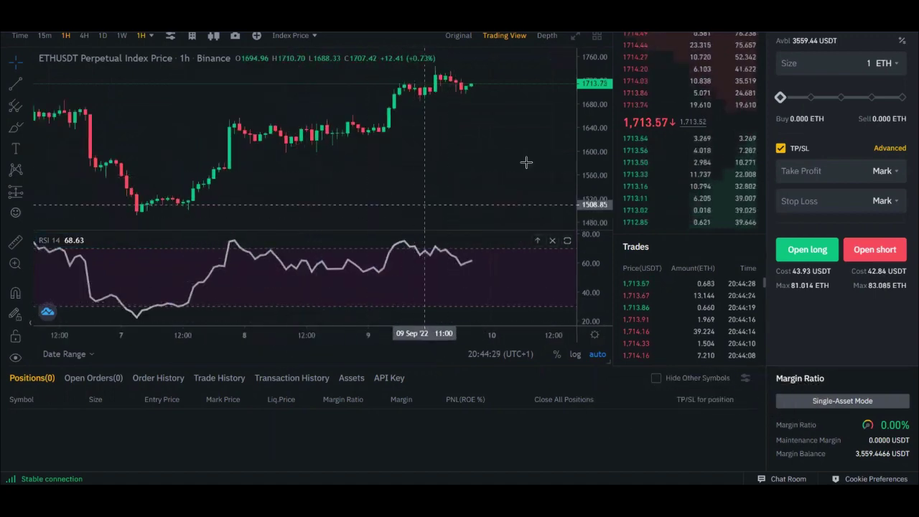
- Mark three price swings on the ETHUSDT candlestick chart and the row of time intervals in red, and clear the marks
scroll(670, 433, up, 2)
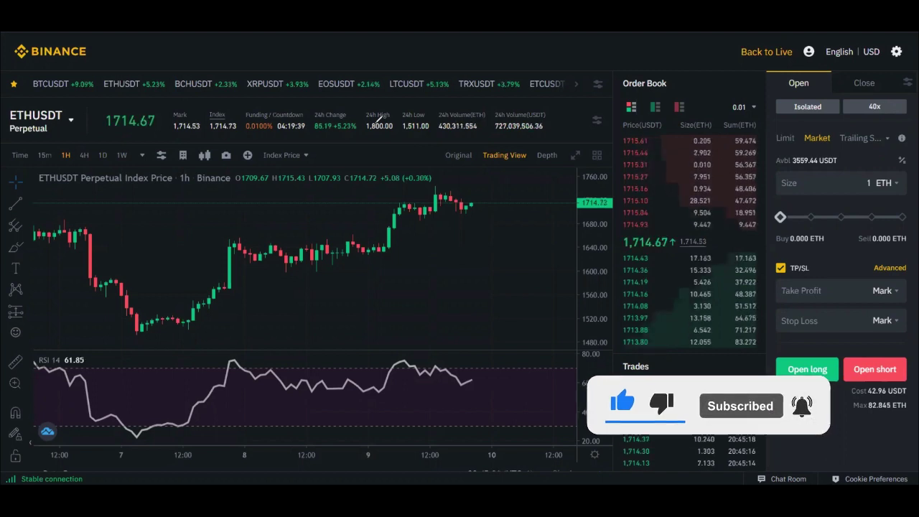
mouse_move(95, 251)
mouse_down()
mouse_move(96, 260)
mouse_move(139, 259)
mouse_up()
drag(224, 244, 271, 297)
drag(386, 256, 445, 196)
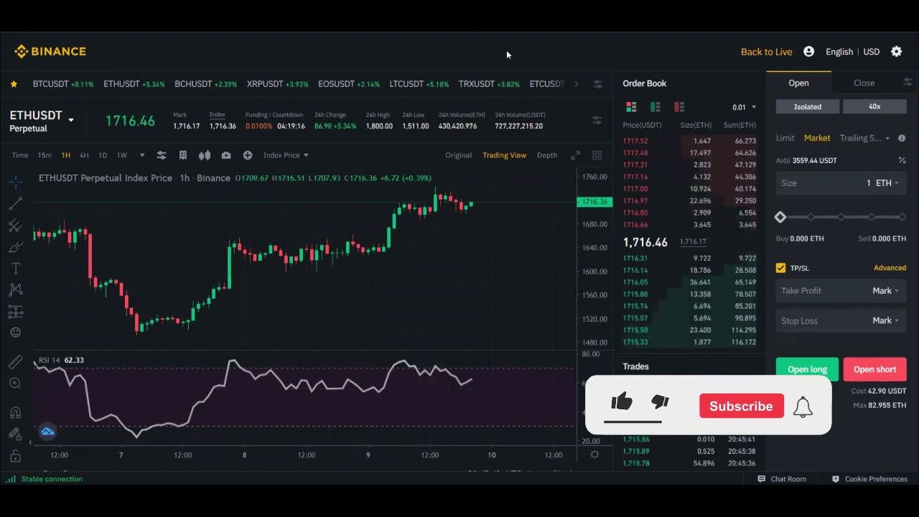
mouse_move(92, 139)
mouse_down()
mouse_move(142, 144)
mouse_move(150, 159)
mouse_move(87, 172)
mouse_move(40, 148)
mouse_up()
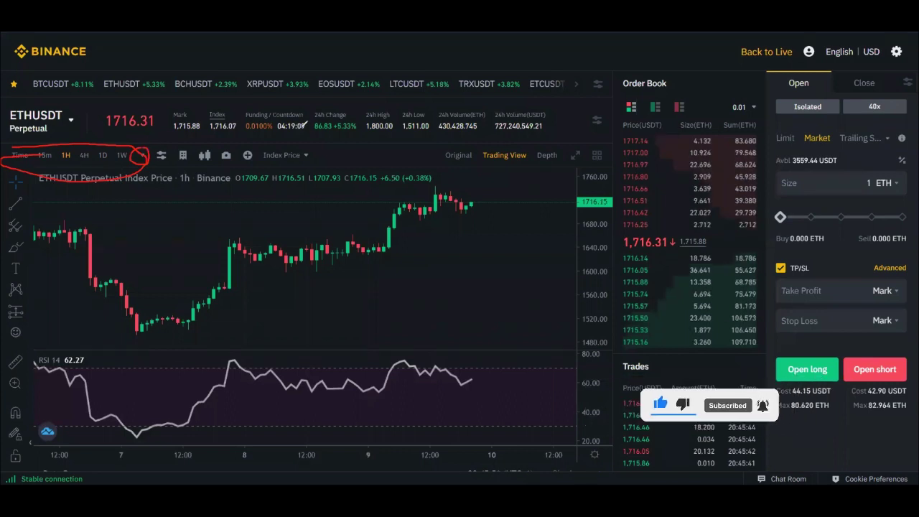
key(Escape)
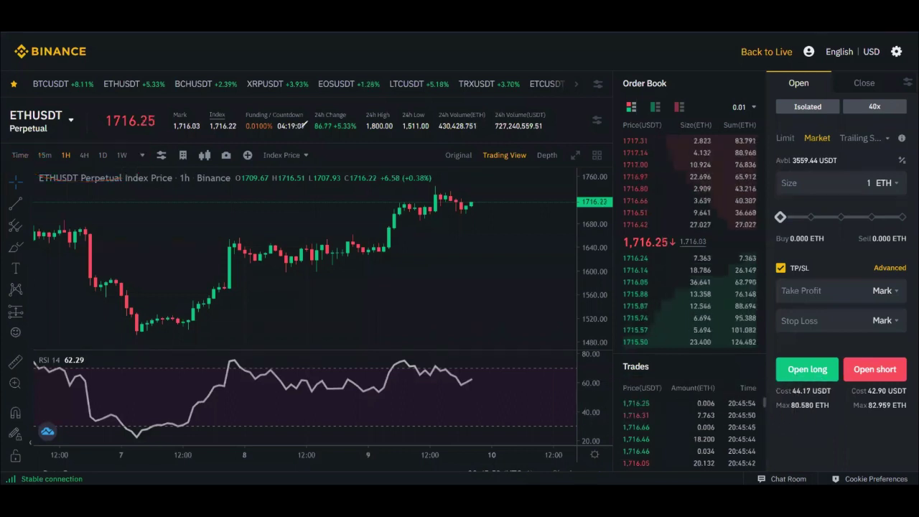
- Switch the ETHUSDT chart to the 1m interval and show a longer stretch of price history
click(143, 156)
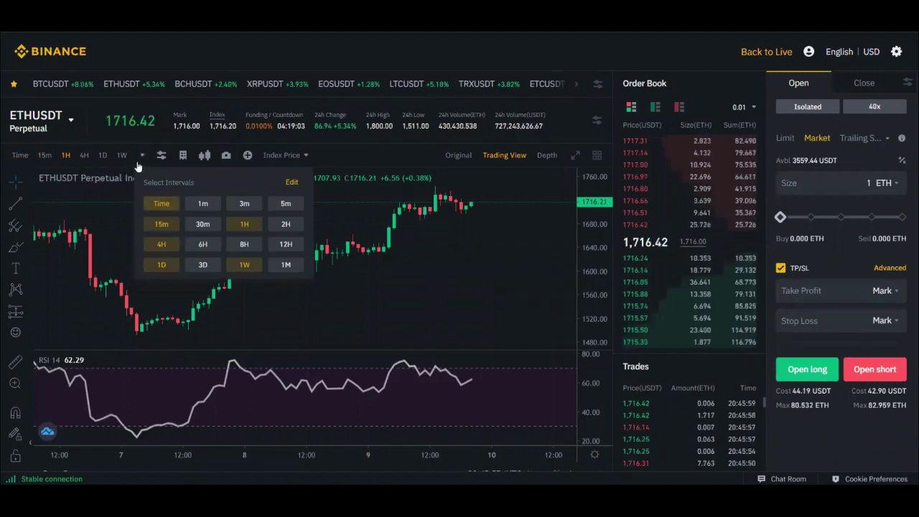
click(200, 204)
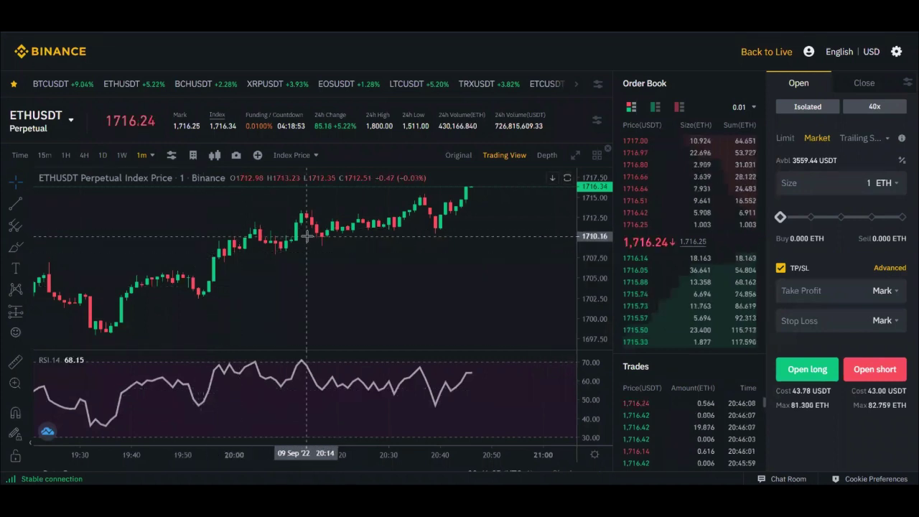
scroll(307, 239, down, 3)
scroll(308, 239, down, 1)
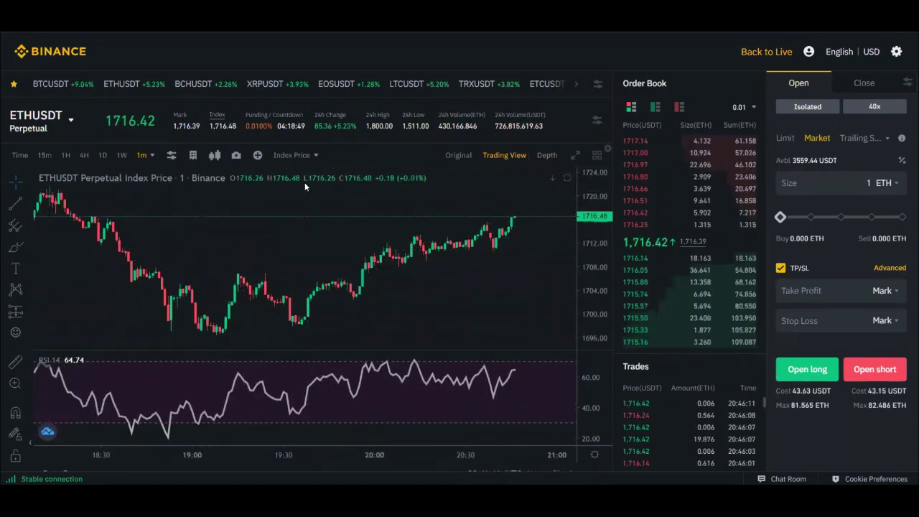
- Expand the ETHUSDT chart, mark the lows around 18:53 and 19:10, their RSI dips and the following rise in red, and clear the marks
click(576, 156)
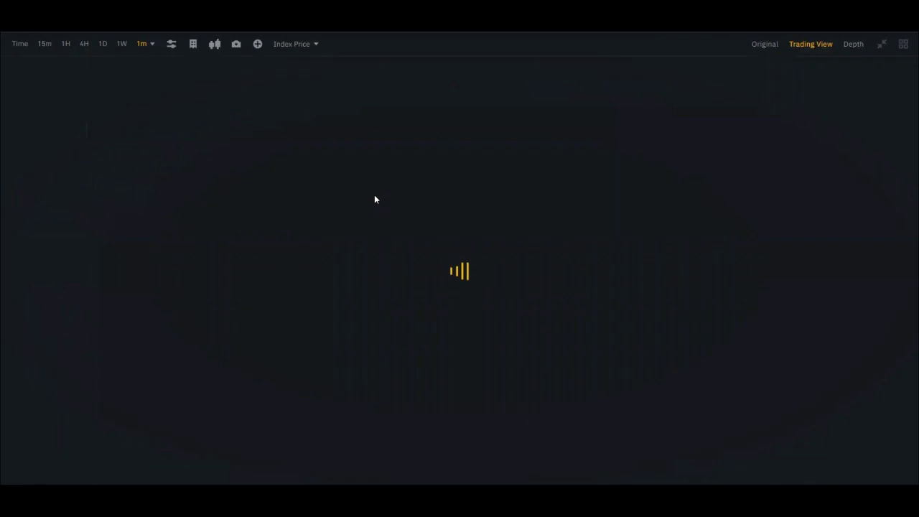
drag(640, 207, 589, 256)
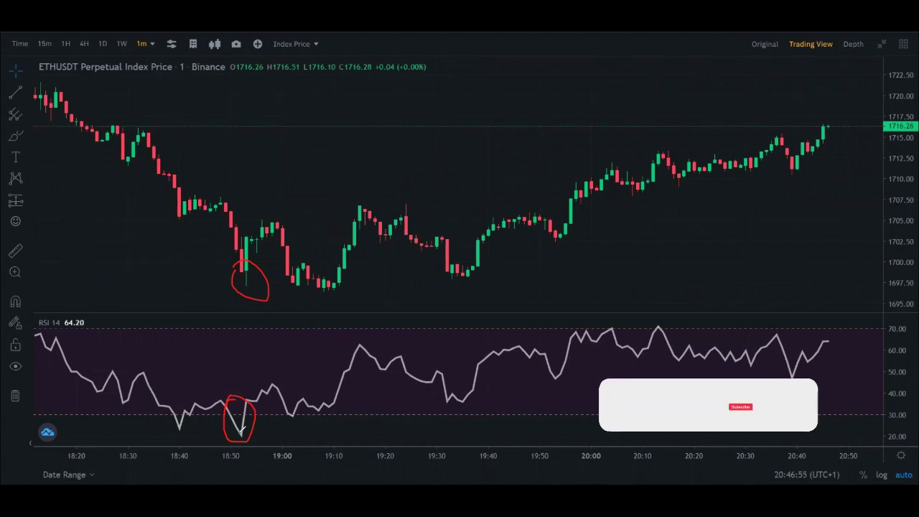
mouse_move(293, 276)
mouse_down()
mouse_move(305, 295)
mouse_move(347, 290)
mouse_up()
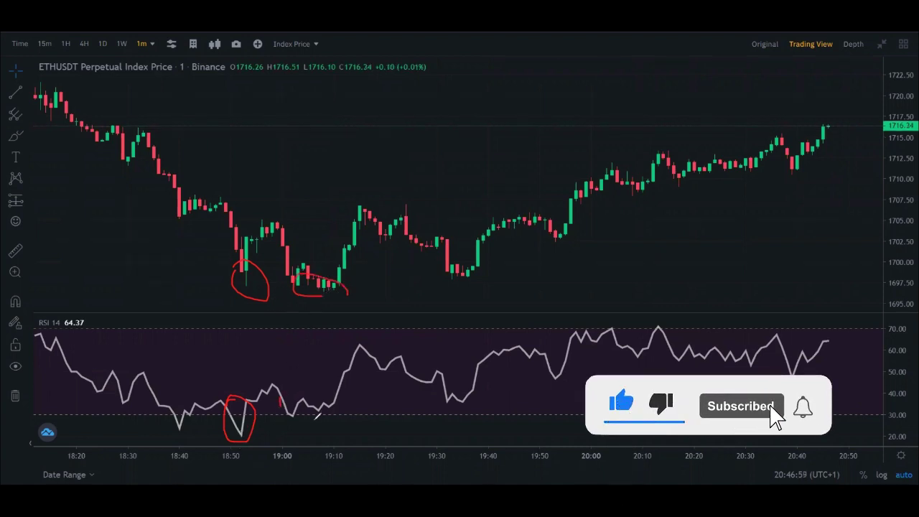
drag(285, 403, 287, 397)
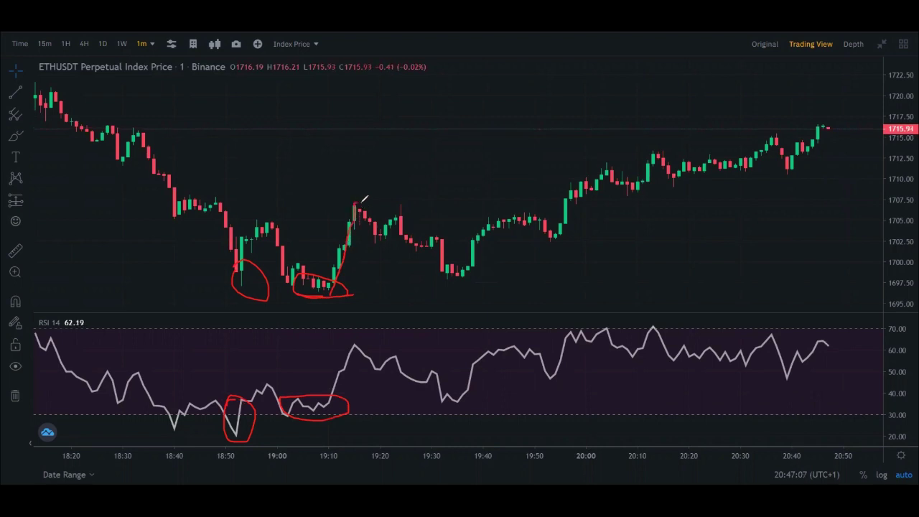
drag(361, 203, 358, 204)
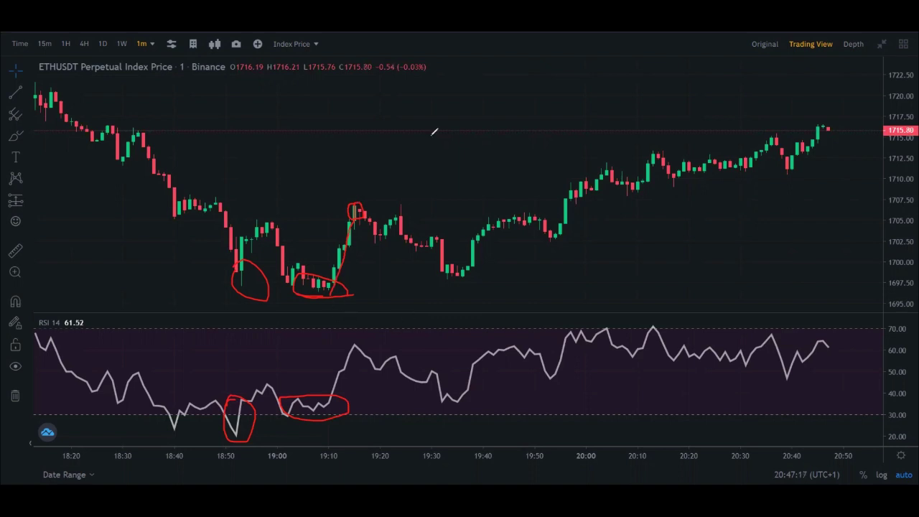
key(e)
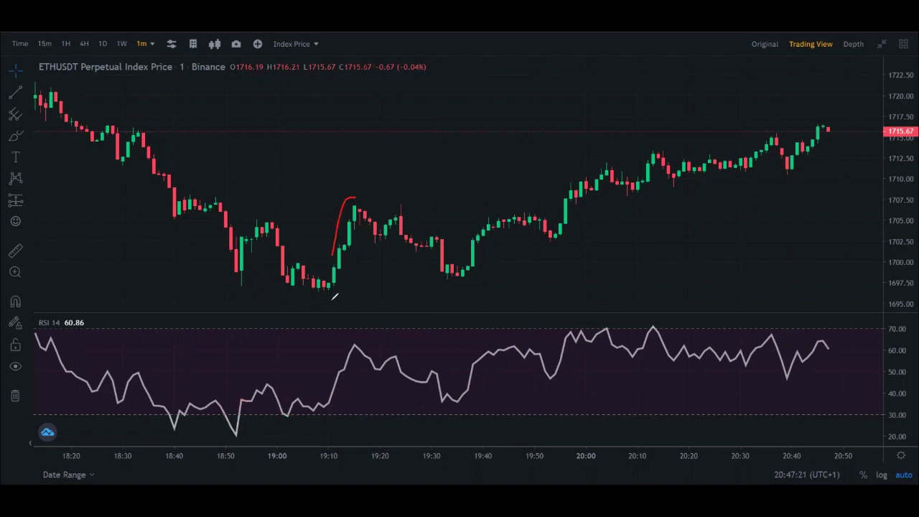
drag(334, 296, 351, 187)
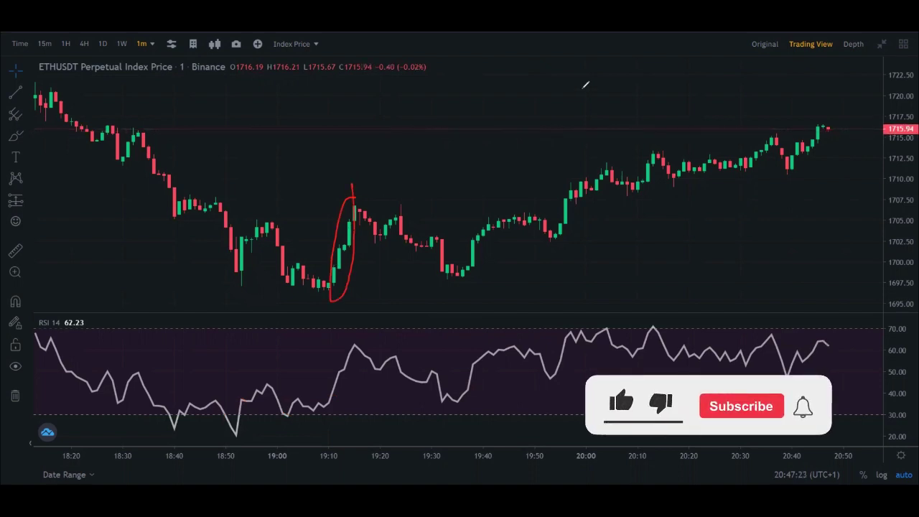
key(e)
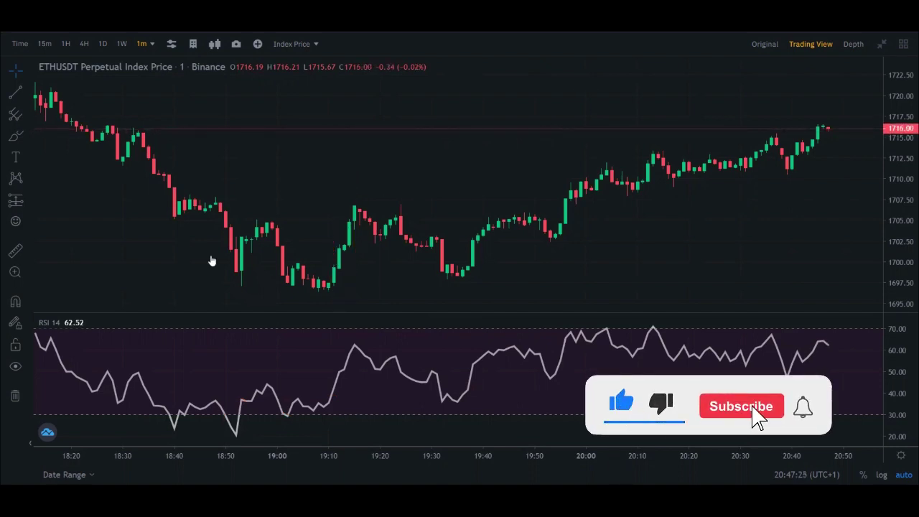
- Place a Long Position at the 19:10 low with entry 1696.93 and target 1706.65, and delete it
click(29, 201)
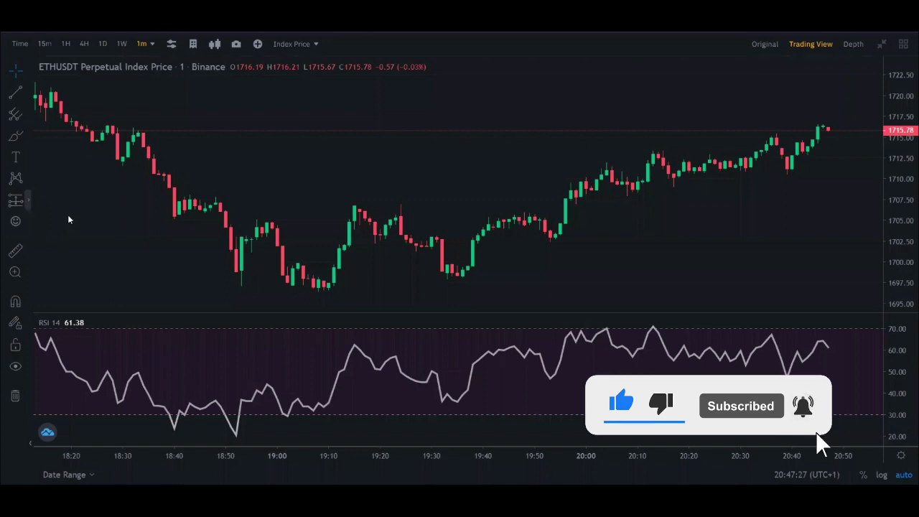
click(70, 201)
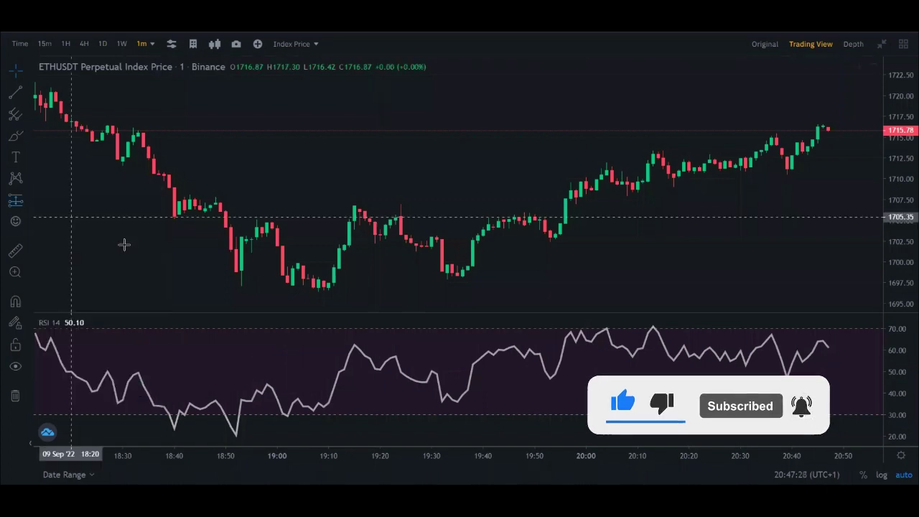
click(329, 287)
drag(329, 245, 332, 206)
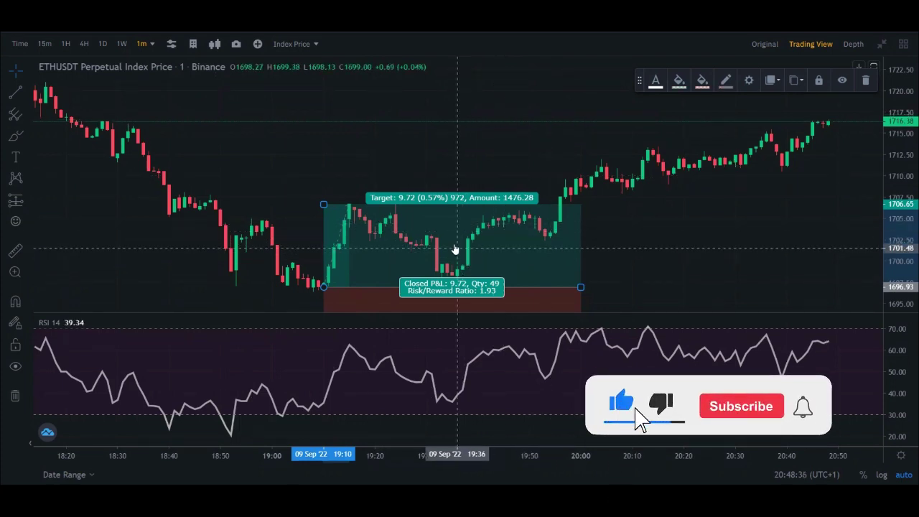
right_click(388, 252)
key(Delete)
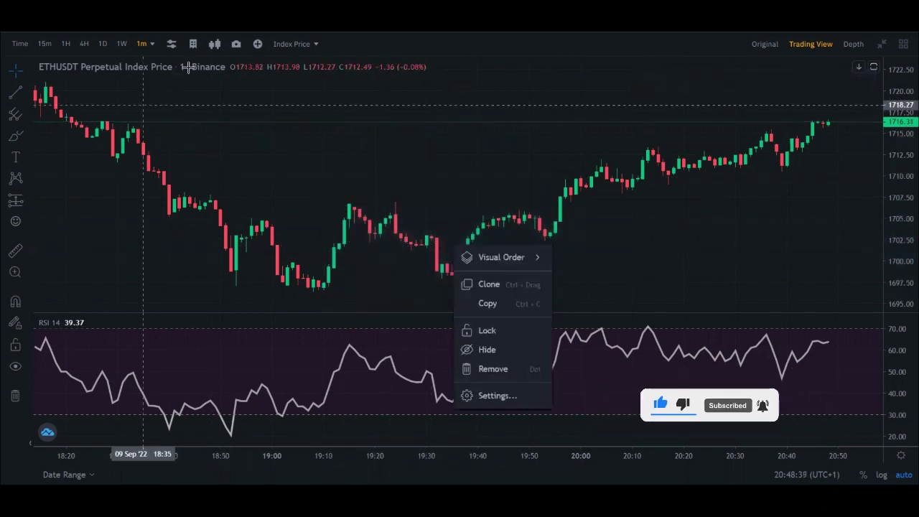
- Switch the ETHUSDT chart to the 5m interval
click(146, 44)
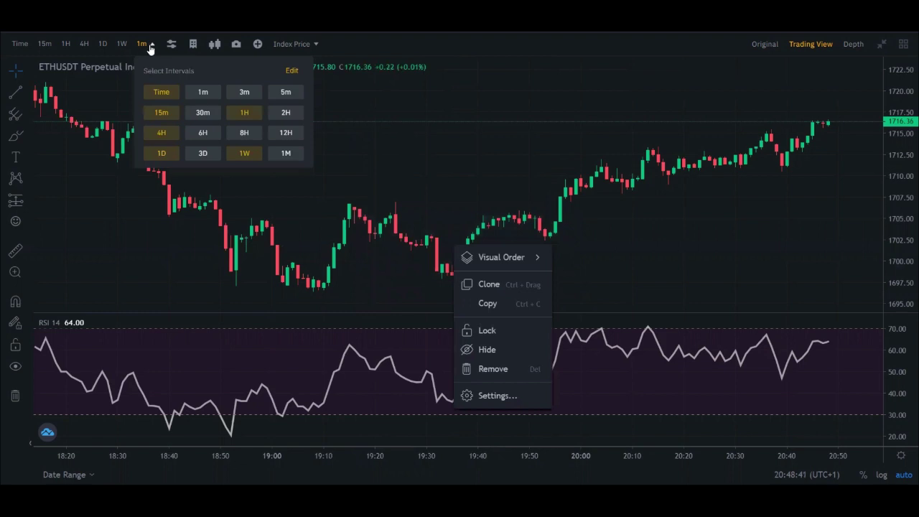
click(285, 93)
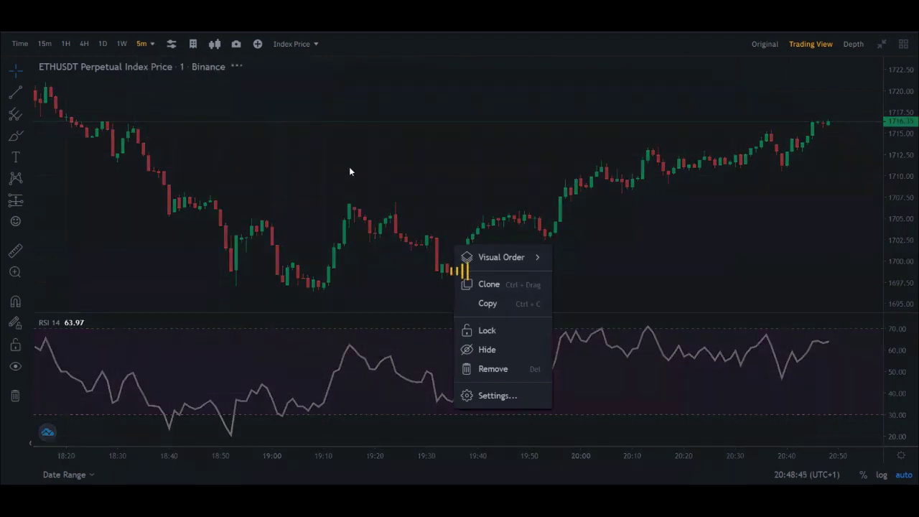
mouse_move(475, 259)
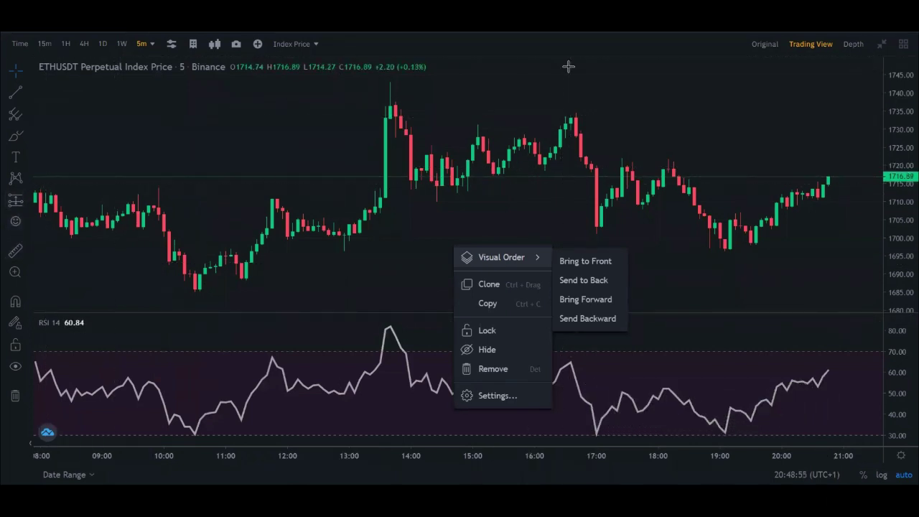
- Circle the 5m chart's morning low and afternoon peak with their RSI extremes in red, trace the rise between them, and clear the marks
drag(168, 276, 254, 281)
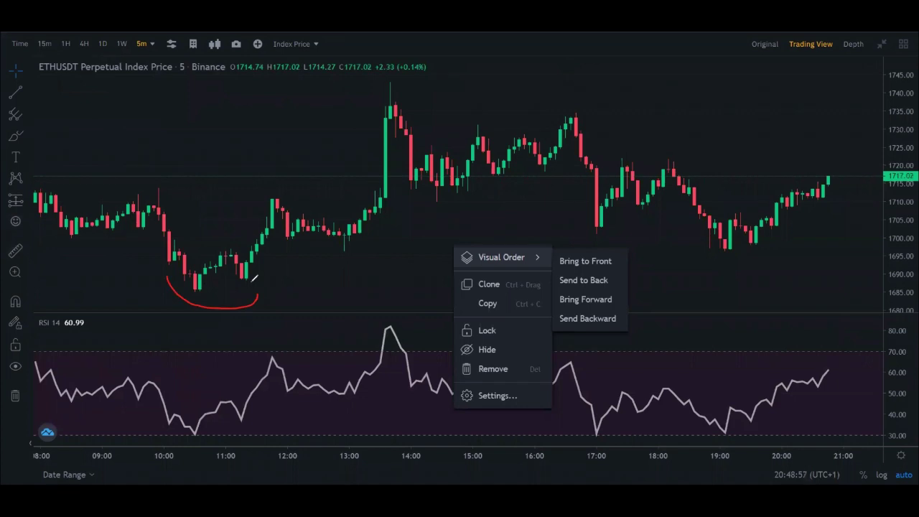
drag(192, 437, 234, 429)
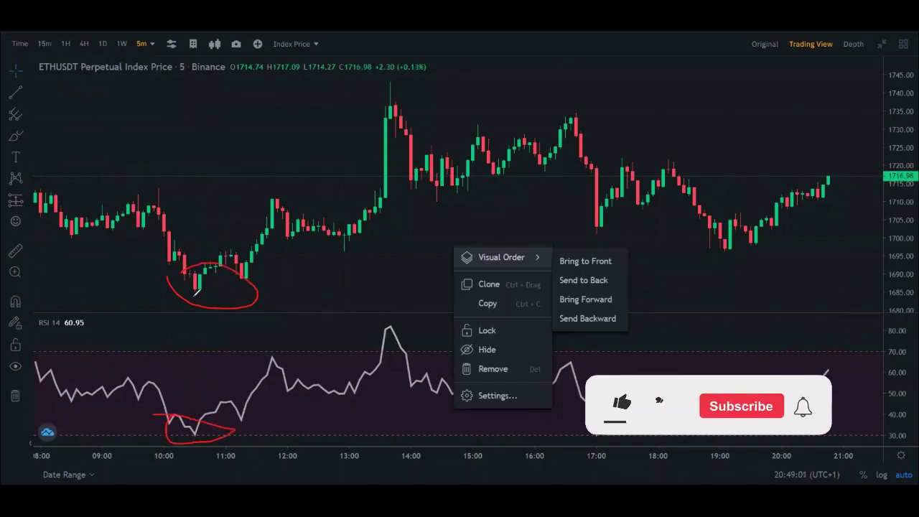
mouse_move(214, 291)
mouse_down()
mouse_move(266, 279)
mouse_move(350, 223)
mouse_move(397, 126)
mouse_up()
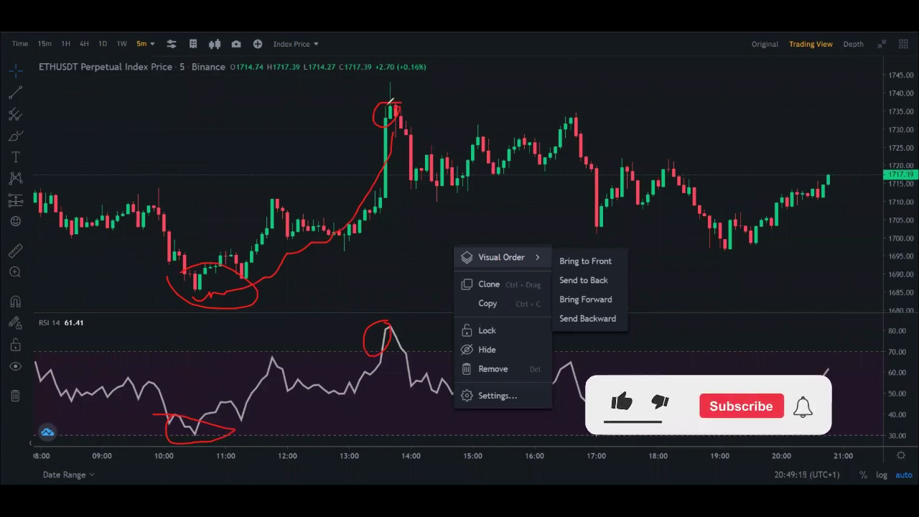
mouse_move(404, 112)
mouse_down()
mouse_move(420, 172)
mouse_move(453, 192)
mouse_move(466, 173)
mouse_move(443, 203)
mouse_move(574, 129)
mouse_move(590, 208)
mouse_up()
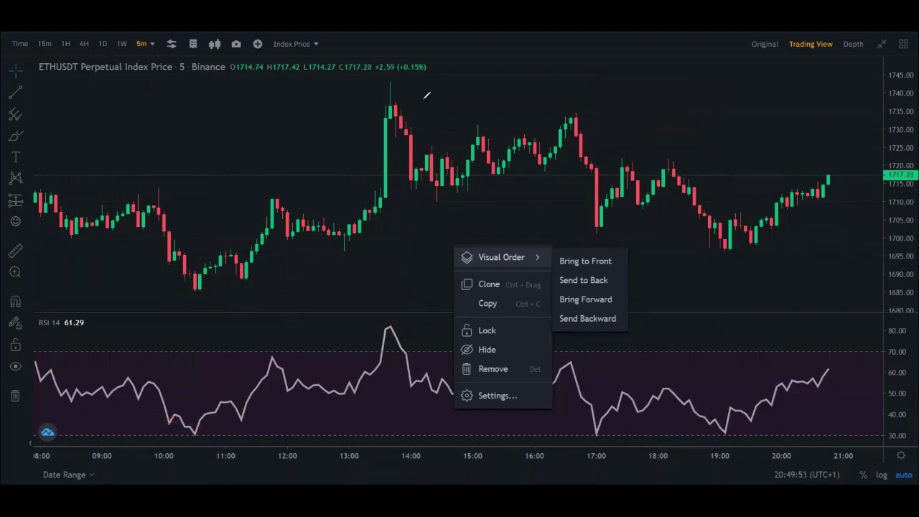
- Place a Long Position at the 5m chart's morning low with entry 1687.61 and target 1736.21, and delete it
click(29, 204)
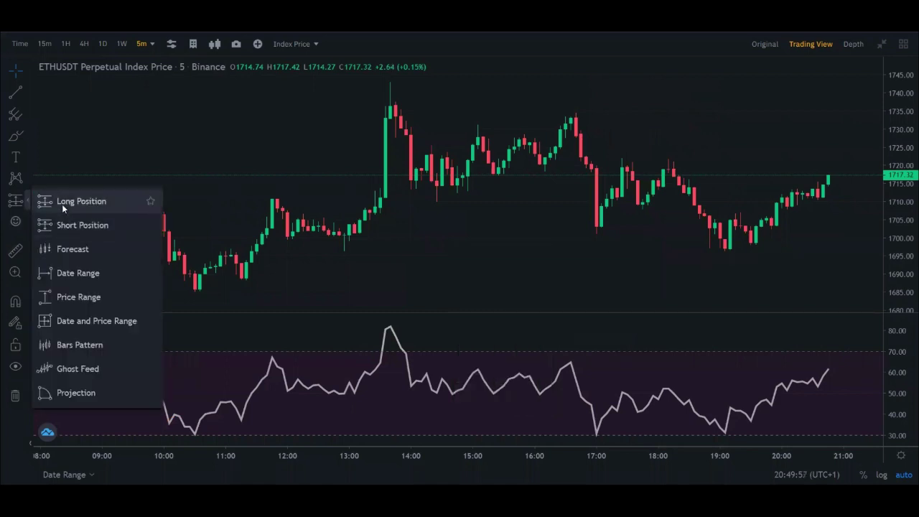
click(62, 204)
click(204, 287)
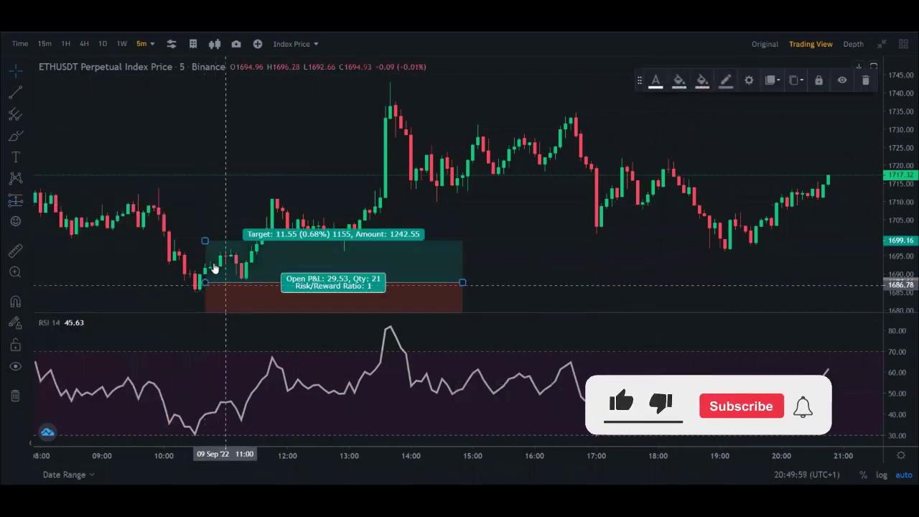
drag(200, 240, 303, 106)
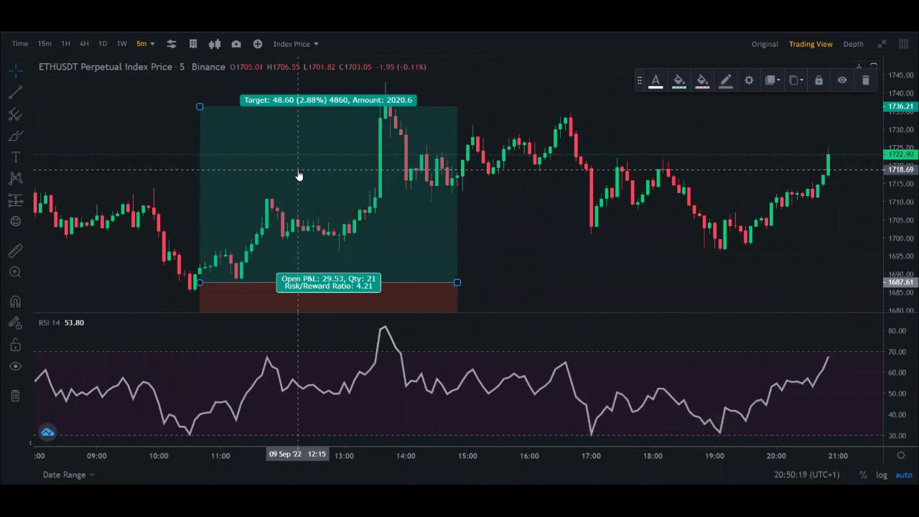
key(Delete)
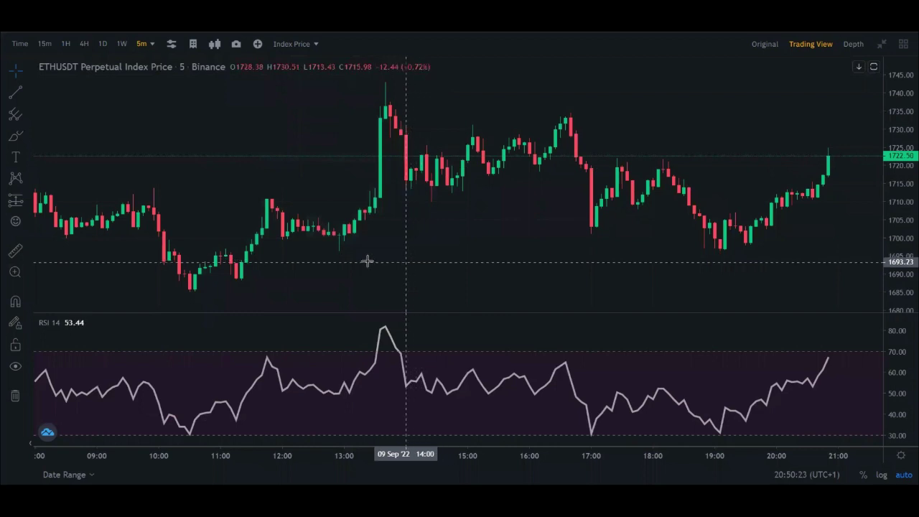
- Switch the ETHUSDT chart to the 4H interval and bring the late August to September candles into view
click(146, 44)
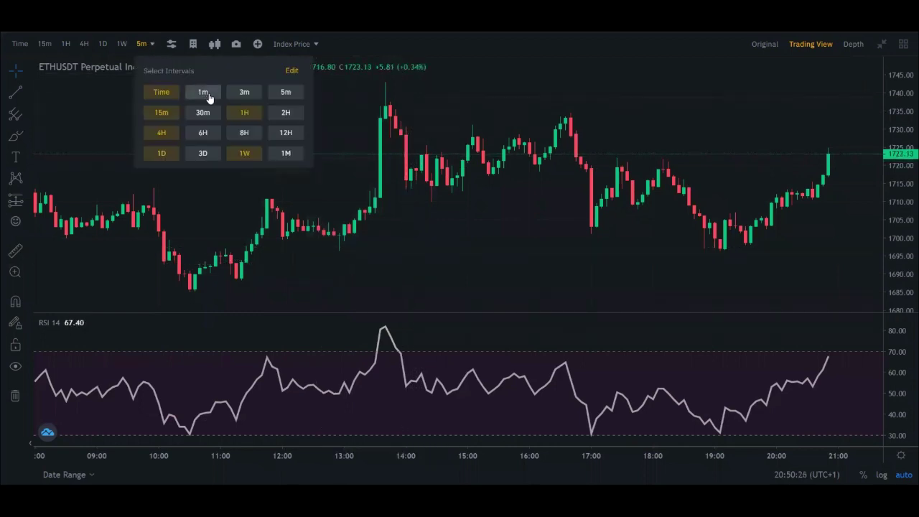
click(162, 133)
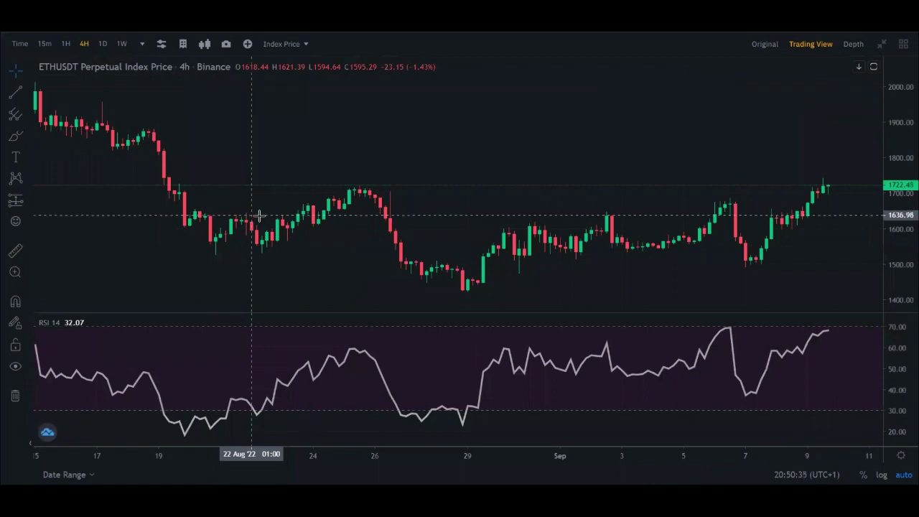
drag(582, 251, 313, 287)
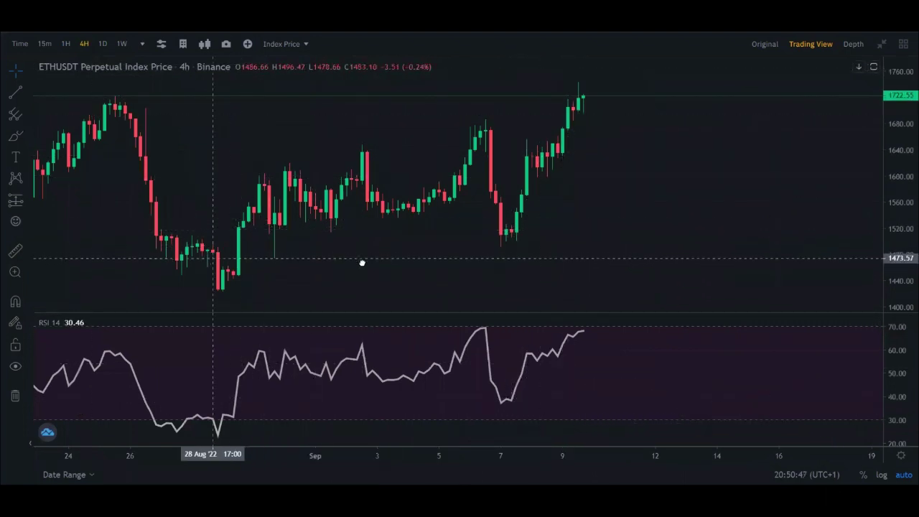
- Circle the 4H chart's high before 26 August, the low near 29 August and the matching RSI areas in red, and clear the marks
drag(274, 261, 366, 261)
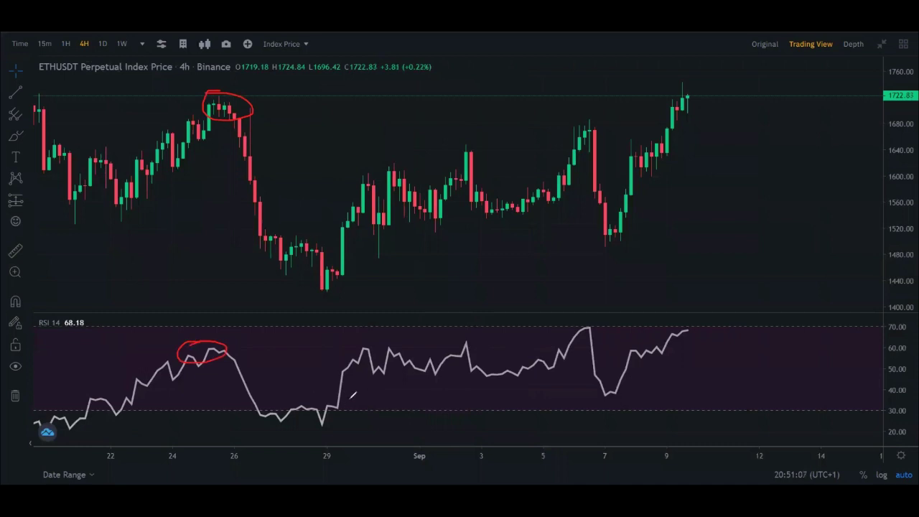
drag(296, 400, 345, 401)
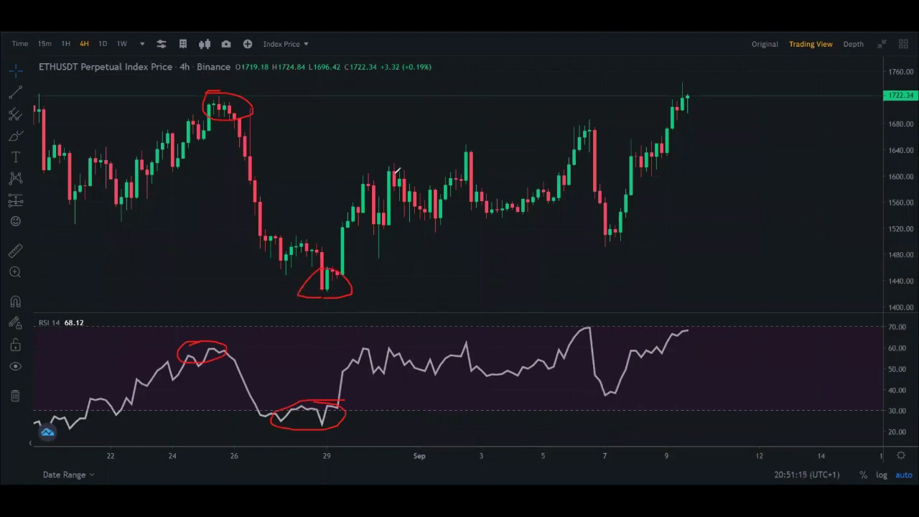
key(e)
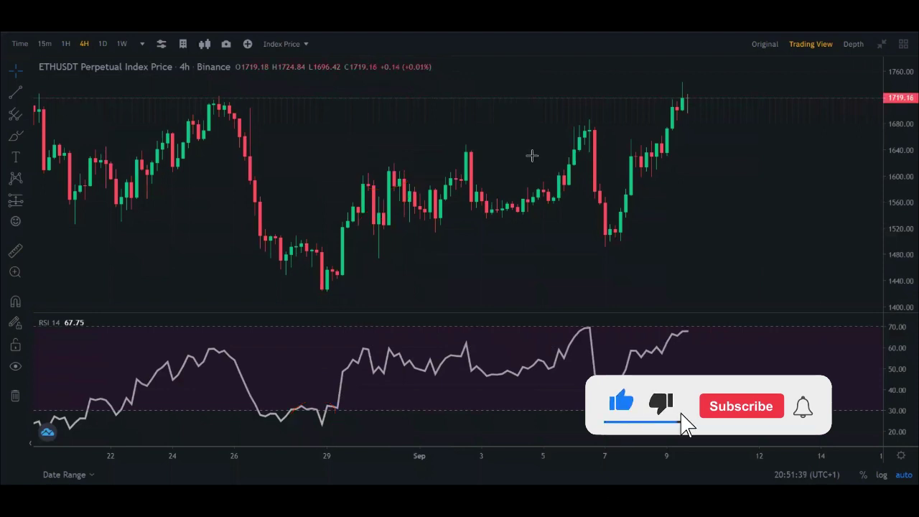
- Place a Long Position at the 29 August low with entry 1448.86 and target 1614.50, and delete it
click(27, 204)
click(57, 199)
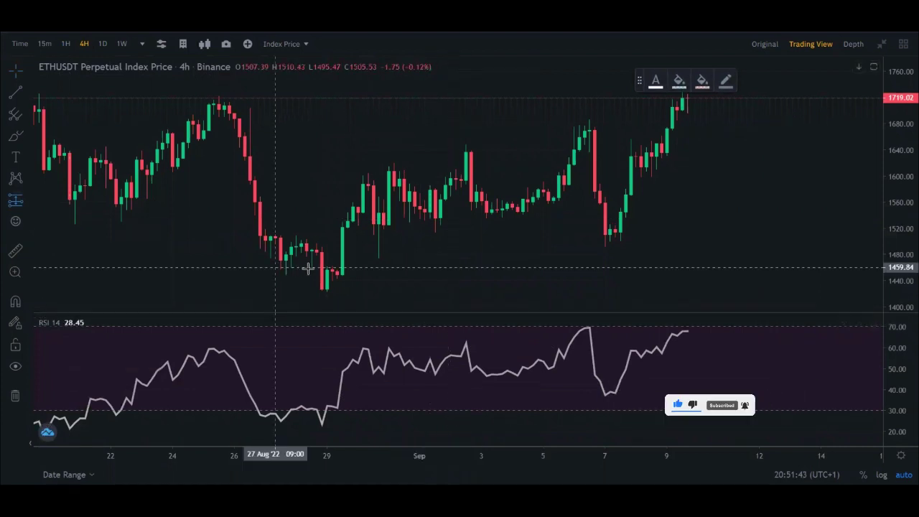
click(333, 273)
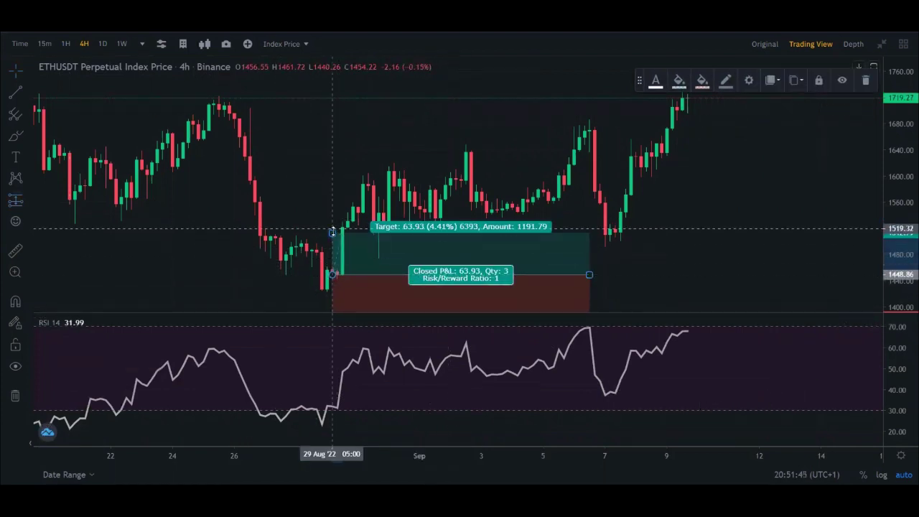
drag(342, 209, 340, 165)
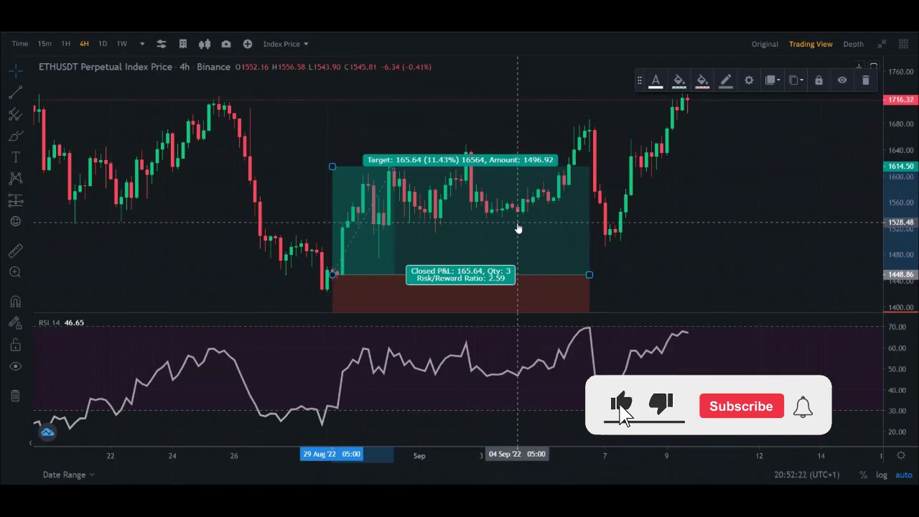
key(Delete)
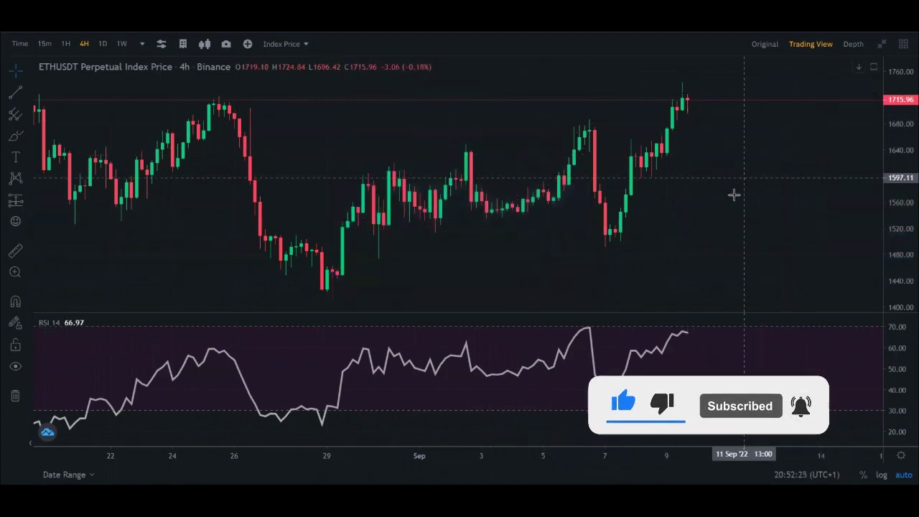
- Place a Short Position at the 9 September candle on the 4H chart with entry 1682.88 and target 1479.45
click(883, 45)
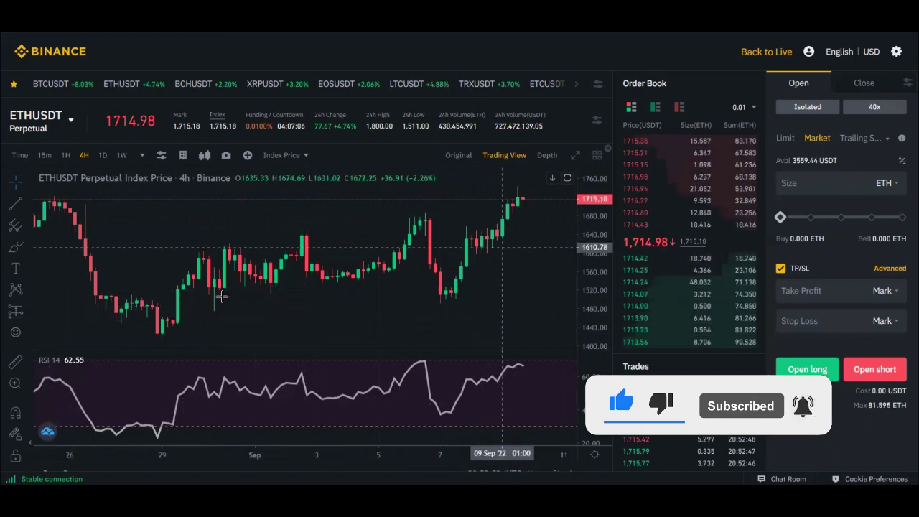
click(28, 313)
click(62, 301)
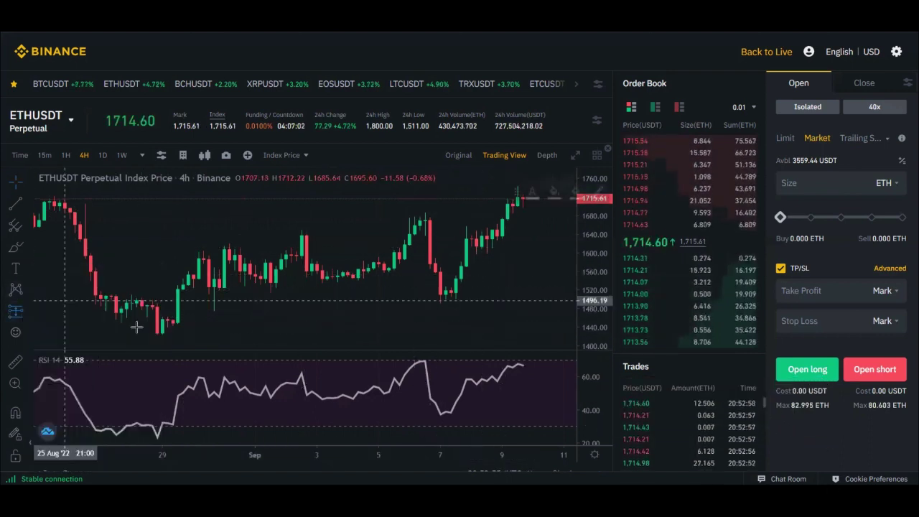
click(506, 213)
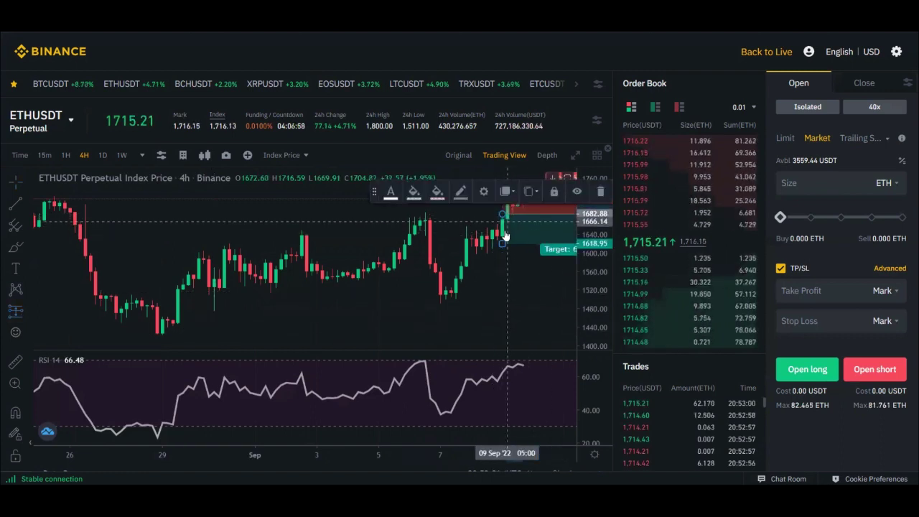
drag(502, 244, 485, 309)
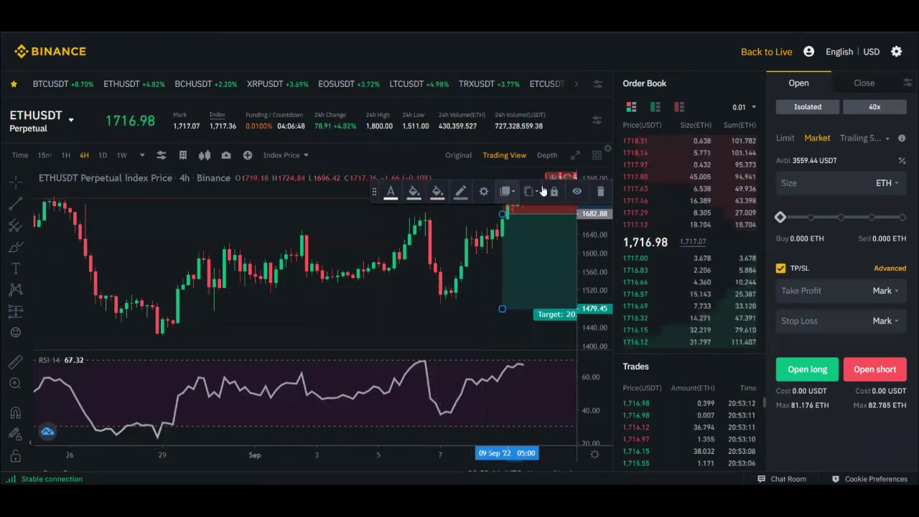
click(576, 157)
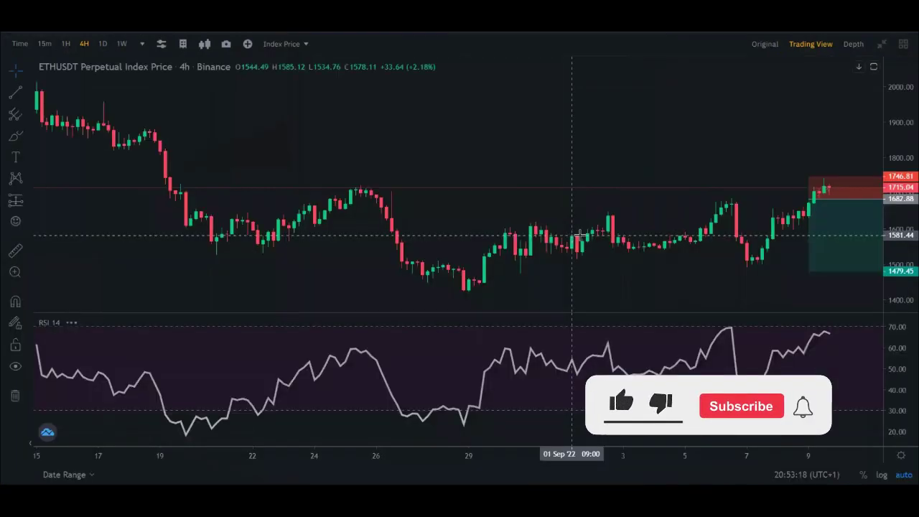
- Circle the RSI peaks near 6 and 9 September in red, sketch a drop from the latest peak, and clear the marks
drag(656, 191, 298, 204)
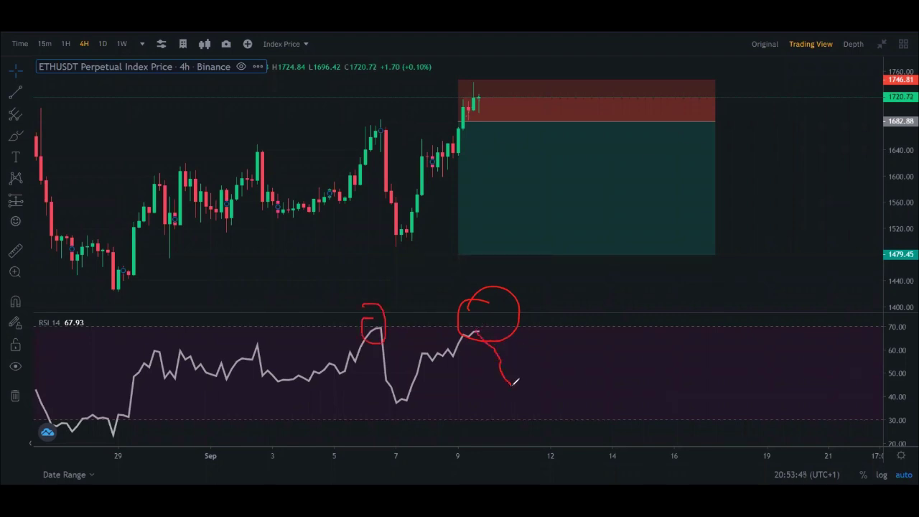
drag(522, 386, 527, 335)
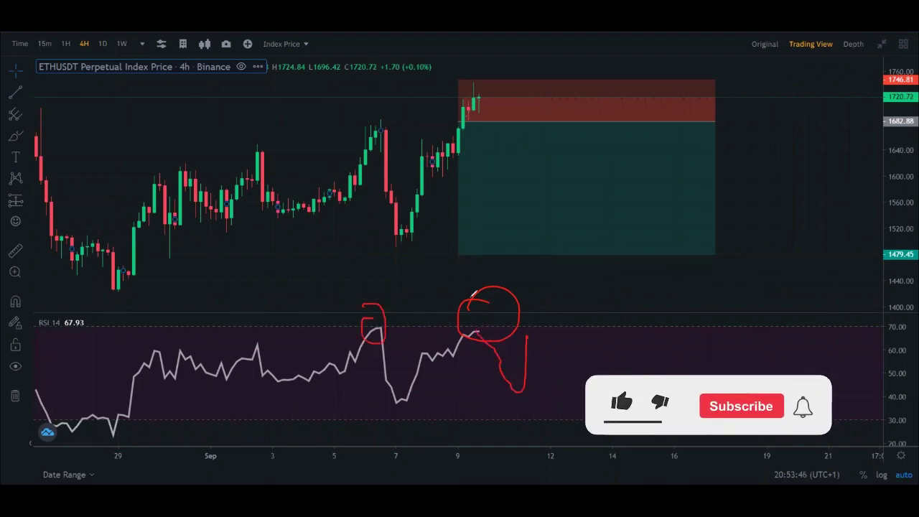
right_click(550, 104)
click(653, 85)
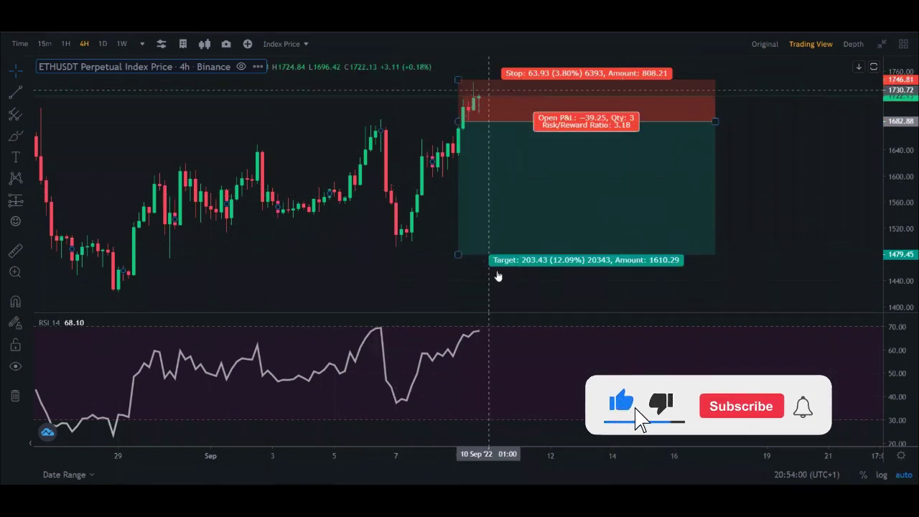
- Set the Short Position's target to 1544.03 and its stop to 1763.26
click(29, 199)
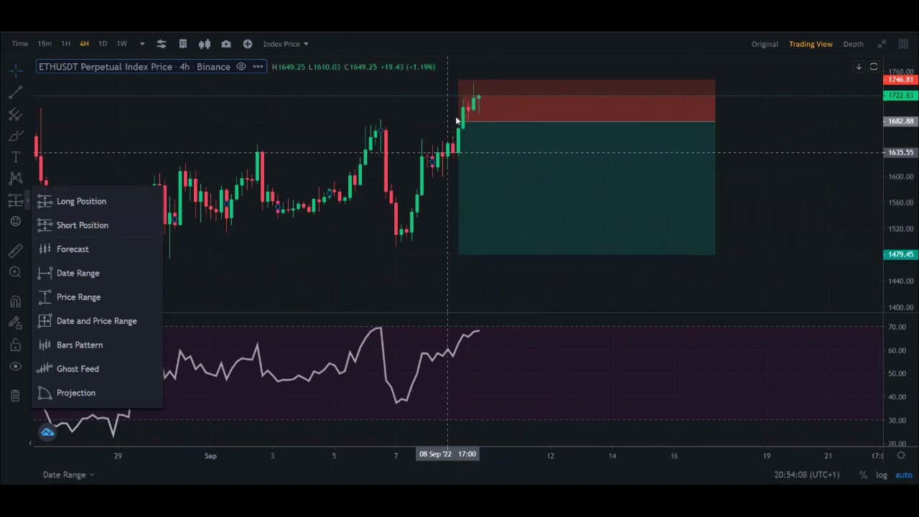
mouse_move(458, 254)
mouse_down()
mouse_move(455, 217)
mouse_move(445, 258)
mouse_move(456, 205)
mouse_move(460, 211)
mouse_up()
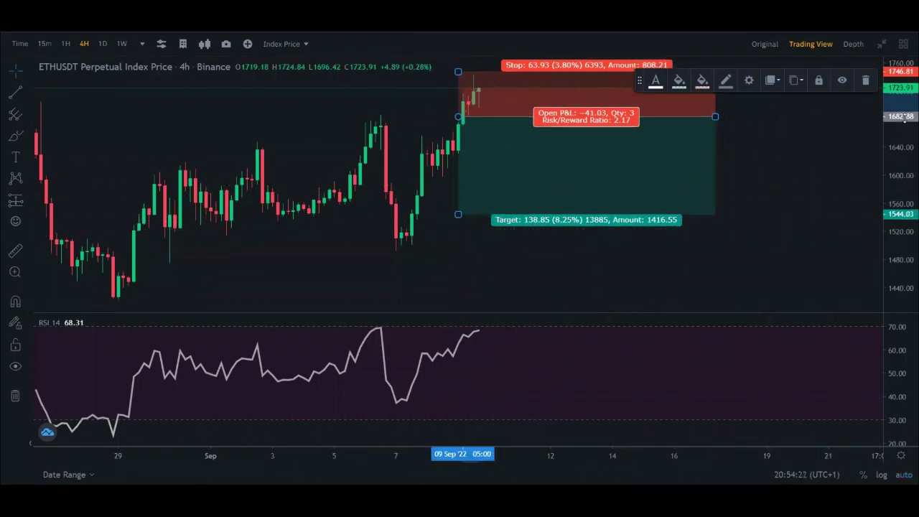
drag(722, 263, 648, 258)
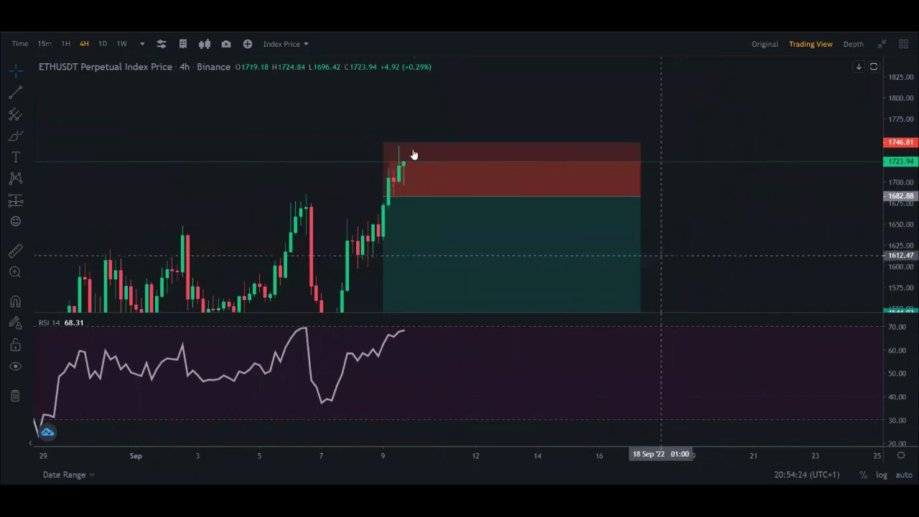
mouse_move(384, 144)
mouse_down()
mouse_move(376, 117)
mouse_move(374, 128)
mouse_up()
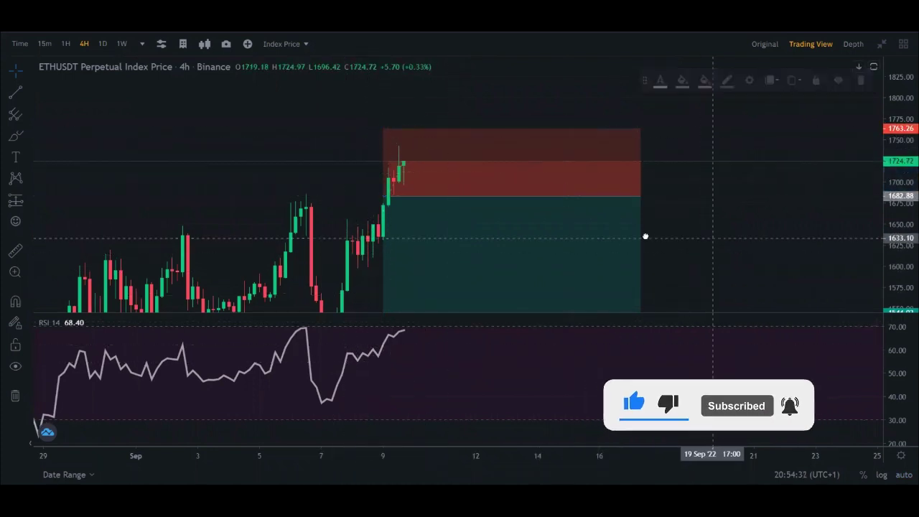
- Draw red lines extending the Short Position's stop, entry and target levels across the empty chart area, and clear them
drag(646, 236, 589, 237)
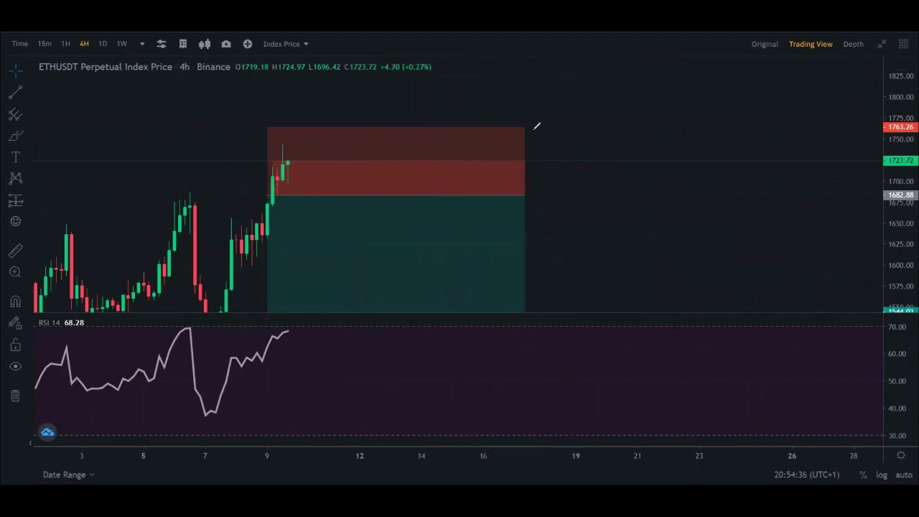
mouse_move(524, 125)
mouse_down()
mouse_move(757, 112)
mouse_move(884, 122)
mouse_up()
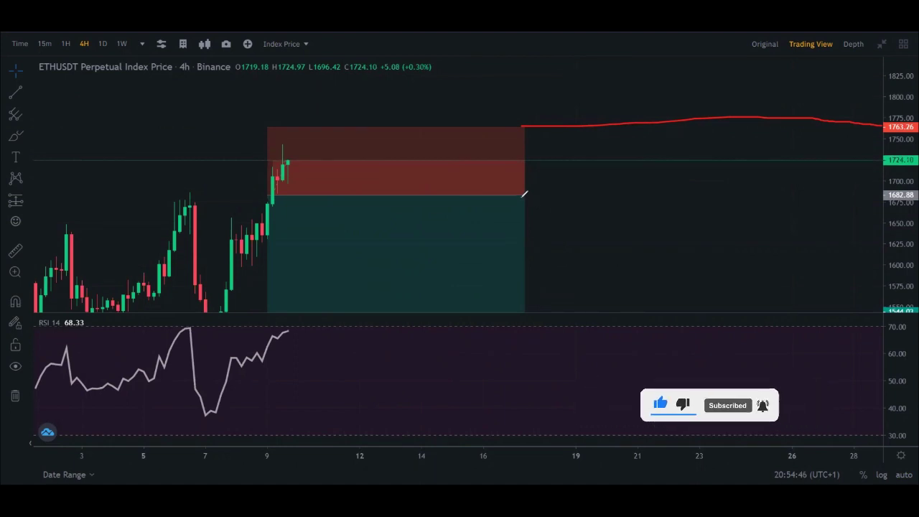
drag(521, 198, 745, 190)
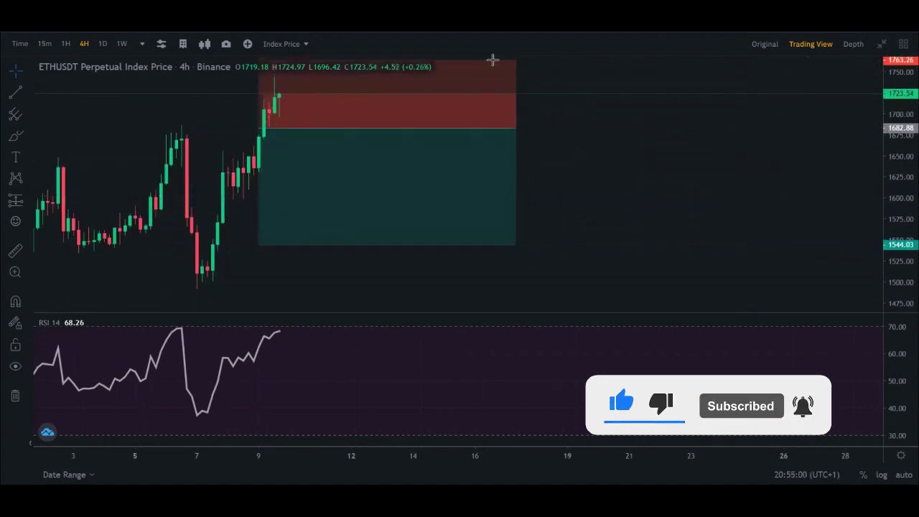
drag(536, 241, 815, 239)
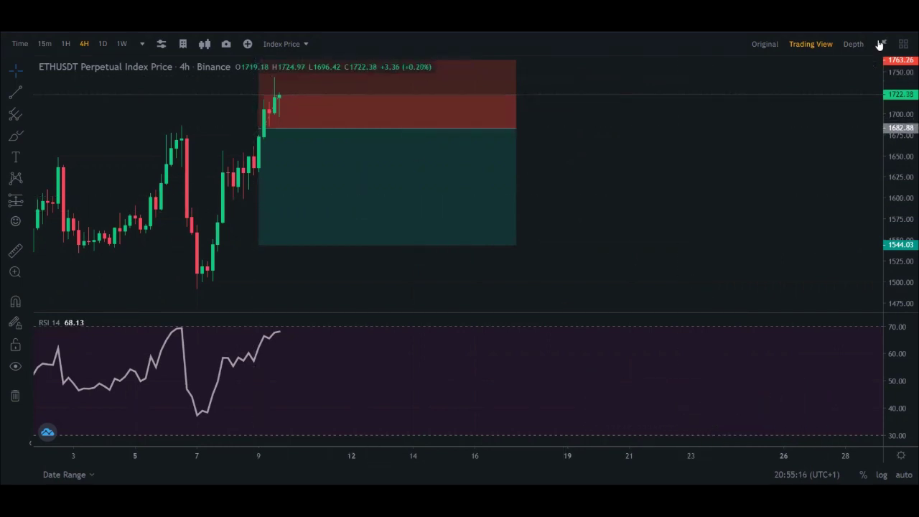
- Reload the trading page and open a 1 ETH market short on ETHUSDT with TP/SL turned off
key(F5)
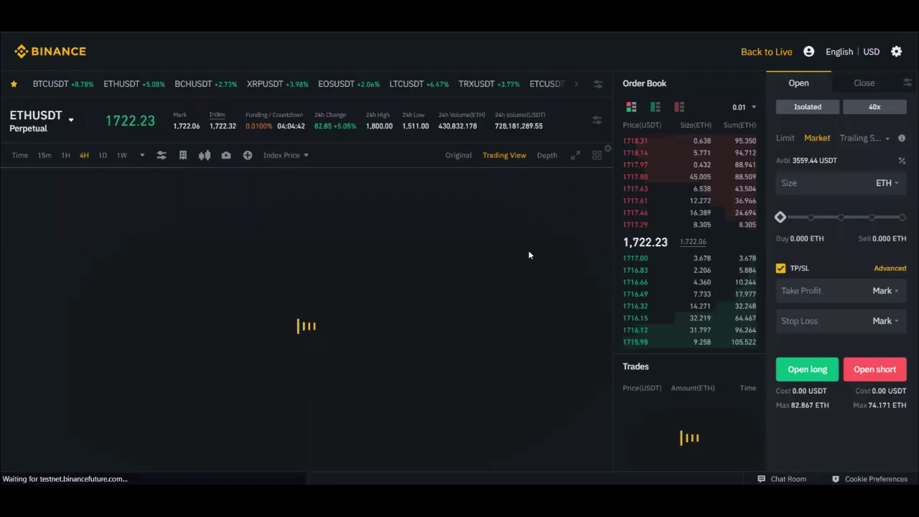
click(797, 183)
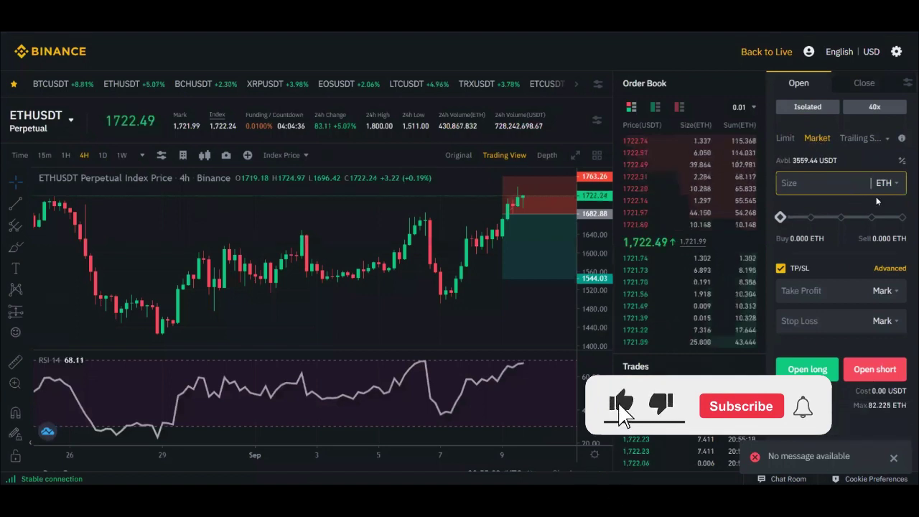
text(1)
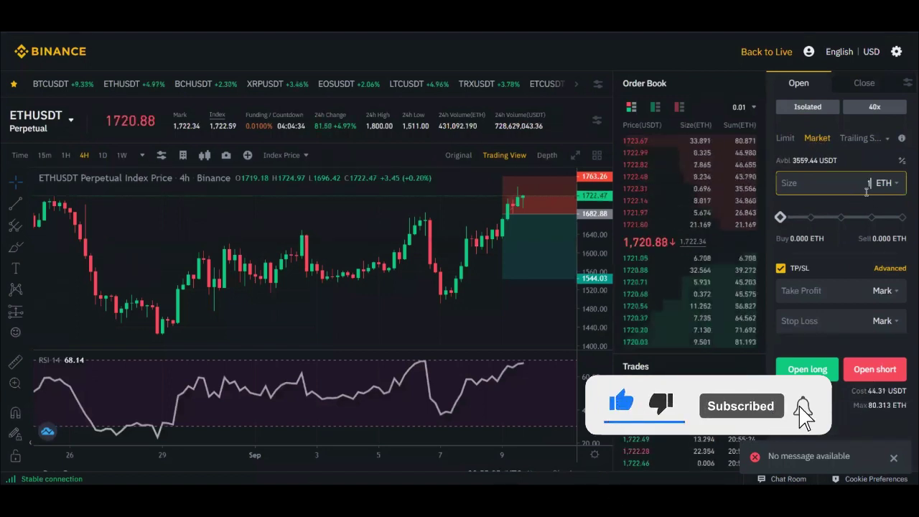
click(781, 268)
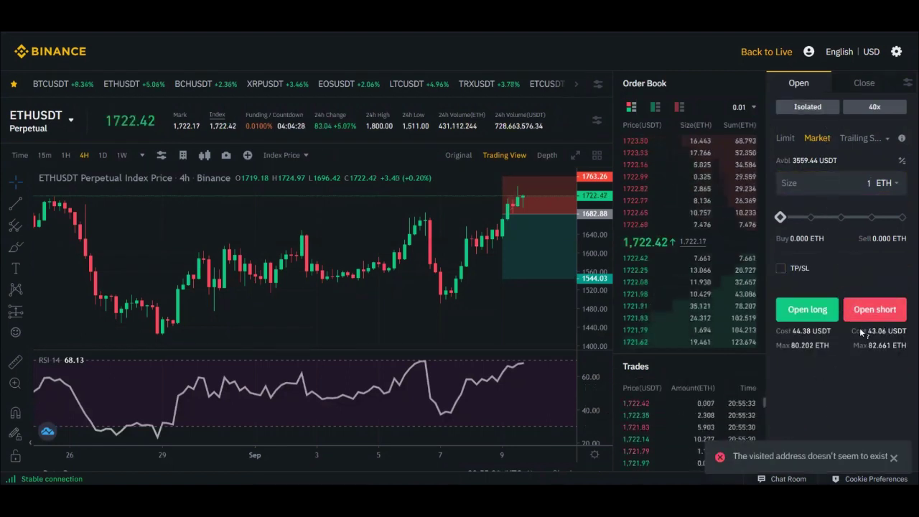
click(875, 309)
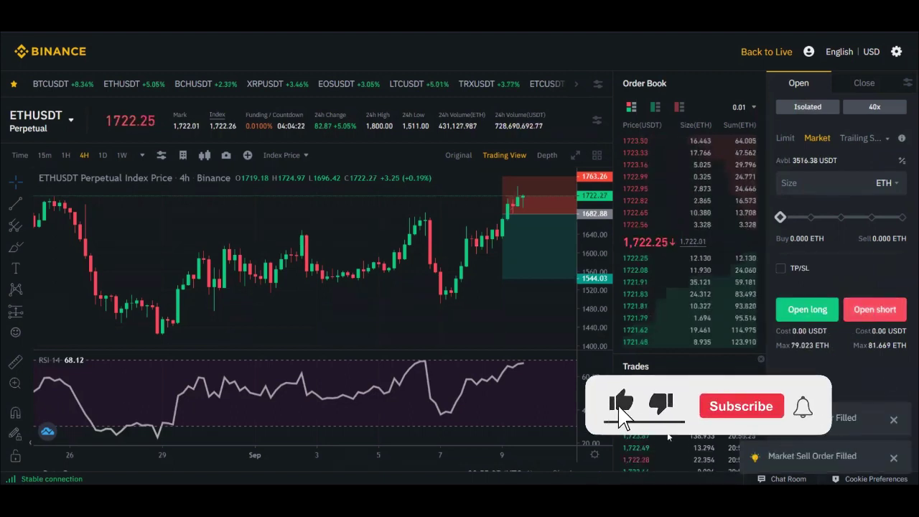
- Bring the open ETHUSDT position into view and circle its PNL, size and leverage in red
scroll(726, 345, down, 3)
scroll(726, 345, down, 2)
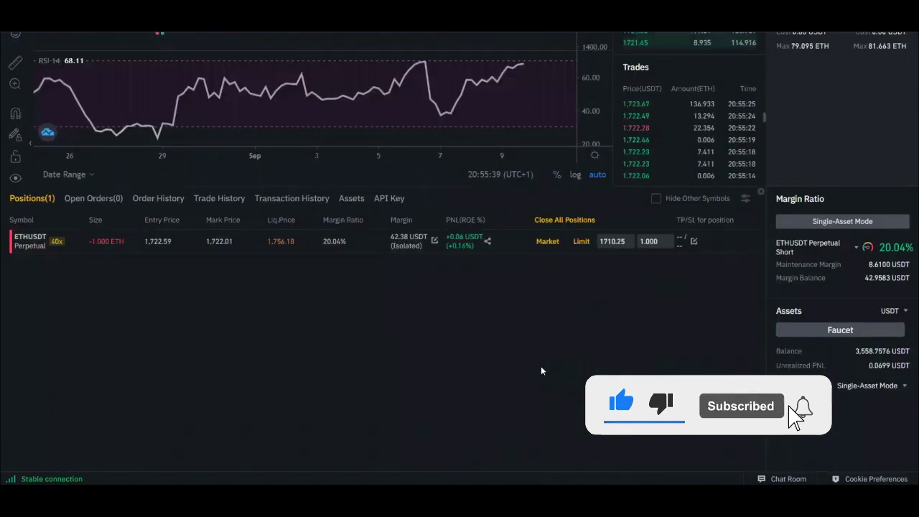
scroll(460, 319, up, 2)
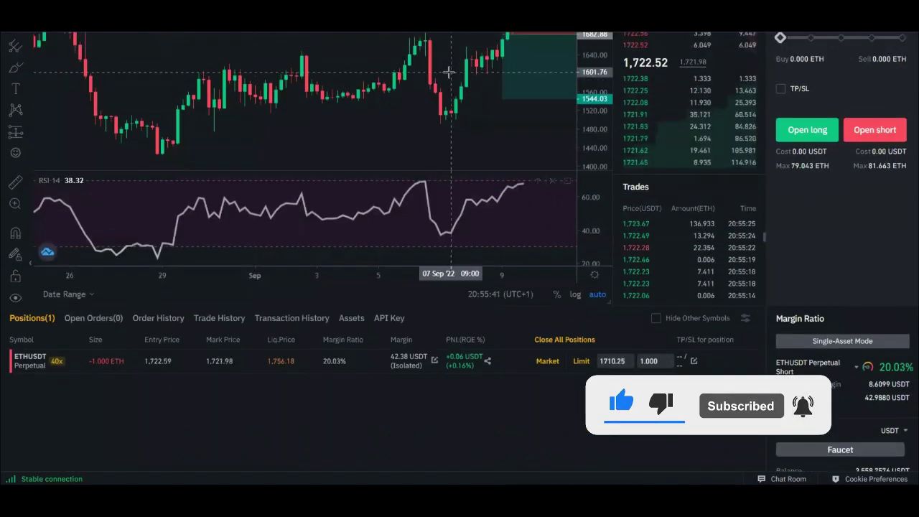
mouse_move(492, 371)
mouse_down()
mouse_move(498, 346)
mouse_move(431, 367)
mouse_move(468, 381)
mouse_up()
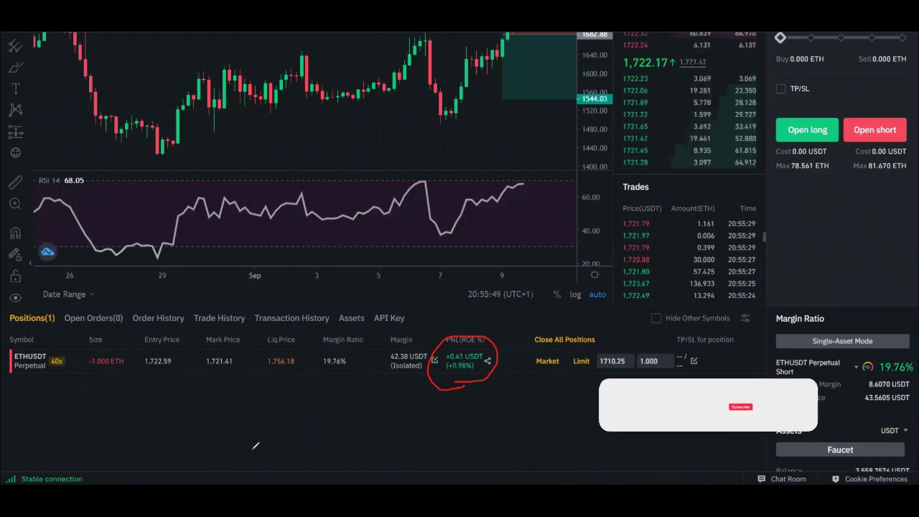
drag(106, 383, 129, 363)
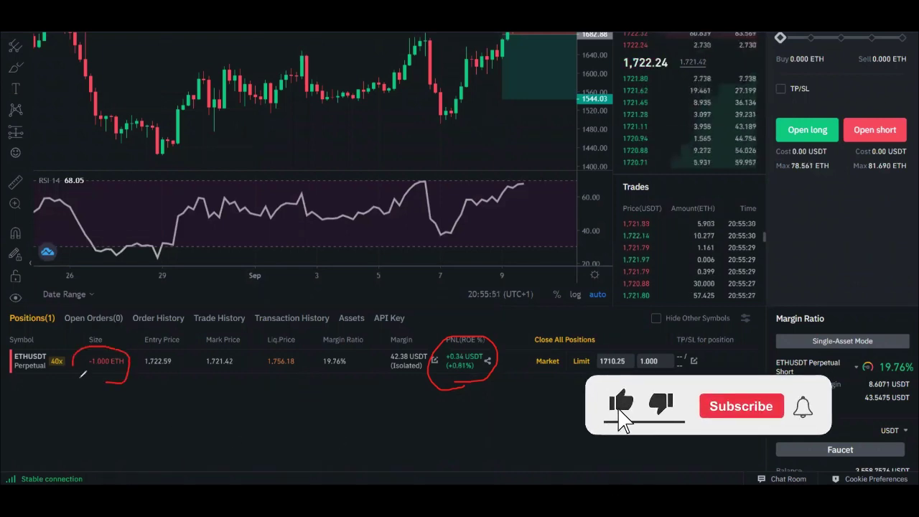
mouse_move(61, 346)
mouse_down()
mouse_move(71, 373)
mouse_move(53, 343)
mouse_up()
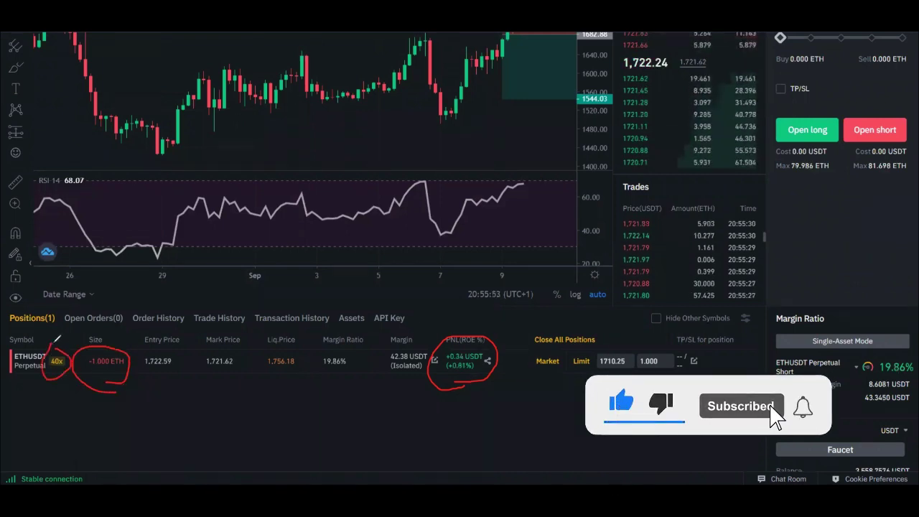
- Mark the position's entry price, mark price, liquidation price and margin ratio in red, and clear all the marks
drag(146, 374, 254, 359)
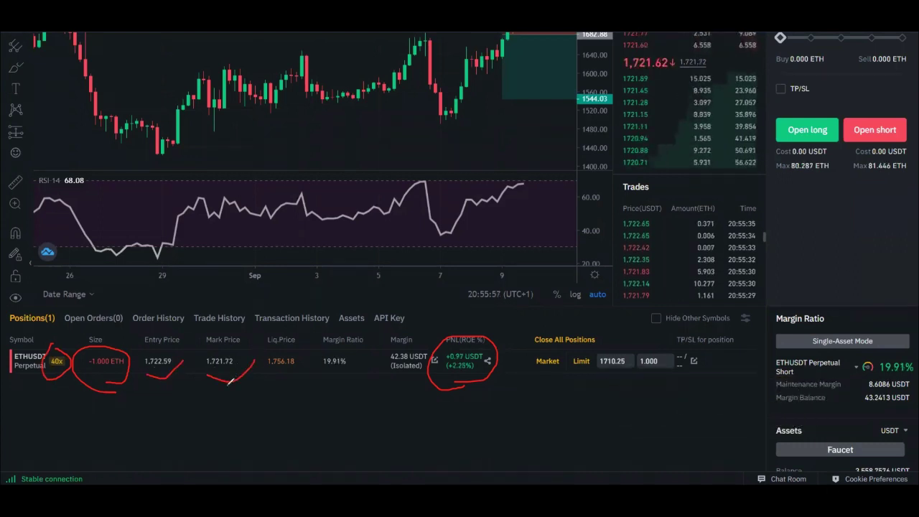
drag(206, 359, 259, 363)
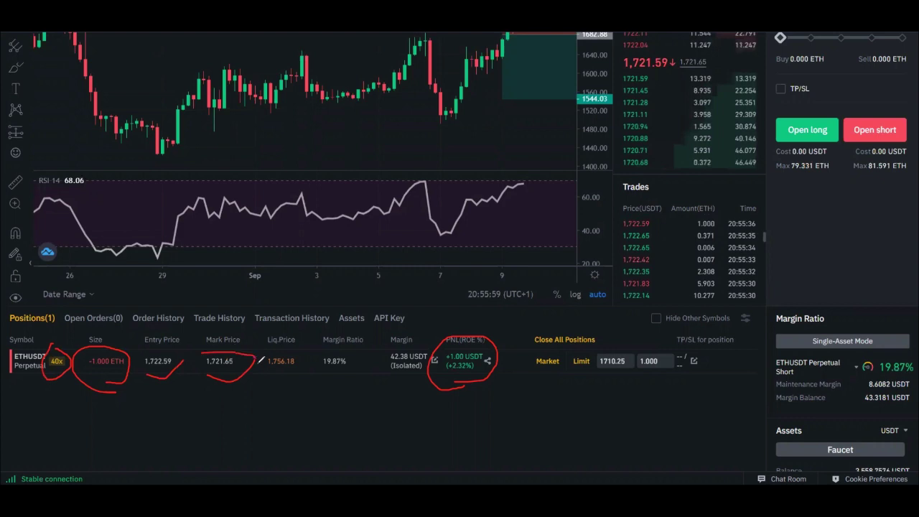
drag(170, 369, 183, 361)
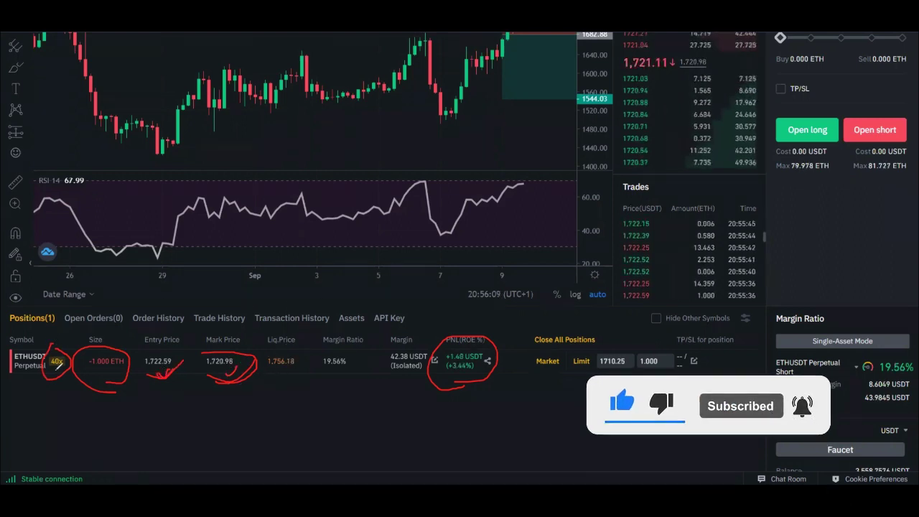
drag(271, 351, 290, 382)
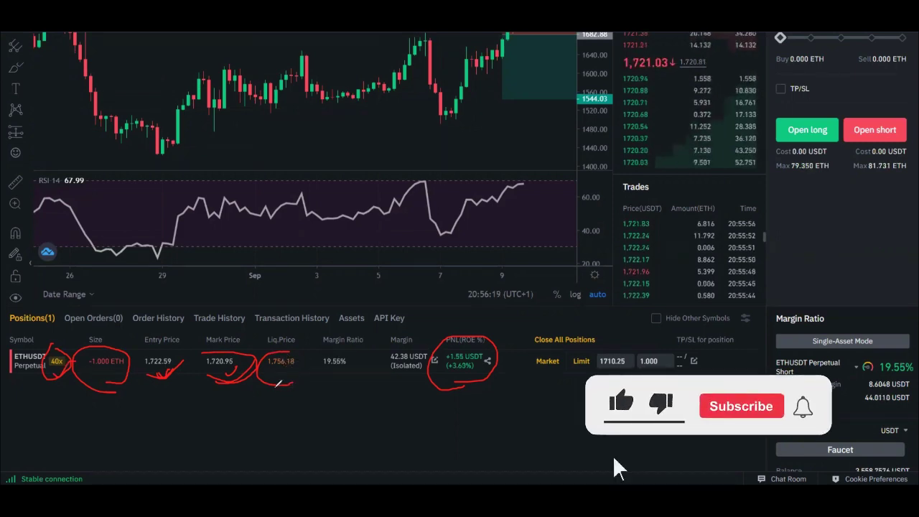
mouse_move(346, 342)
mouse_down()
mouse_move(319, 365)
mouse_move(337, 379)
mouse_move(350, 346)
mouse_up()
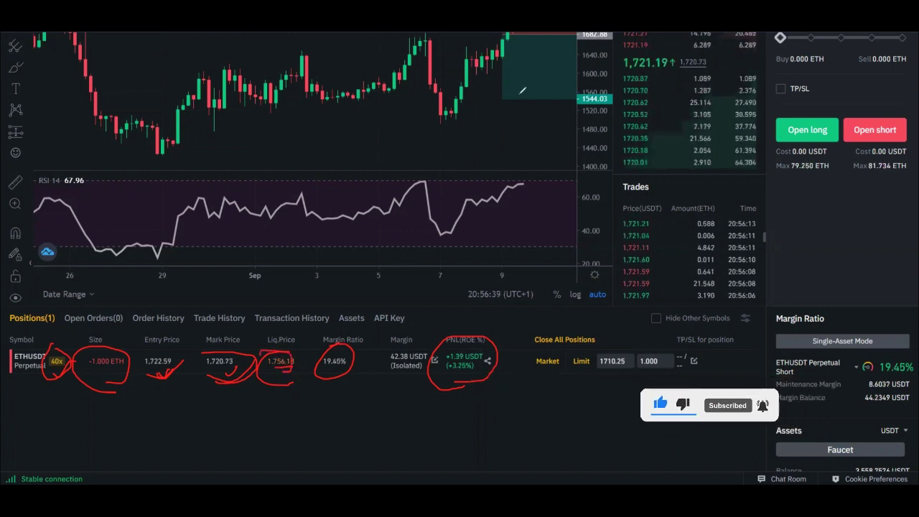
key(e)
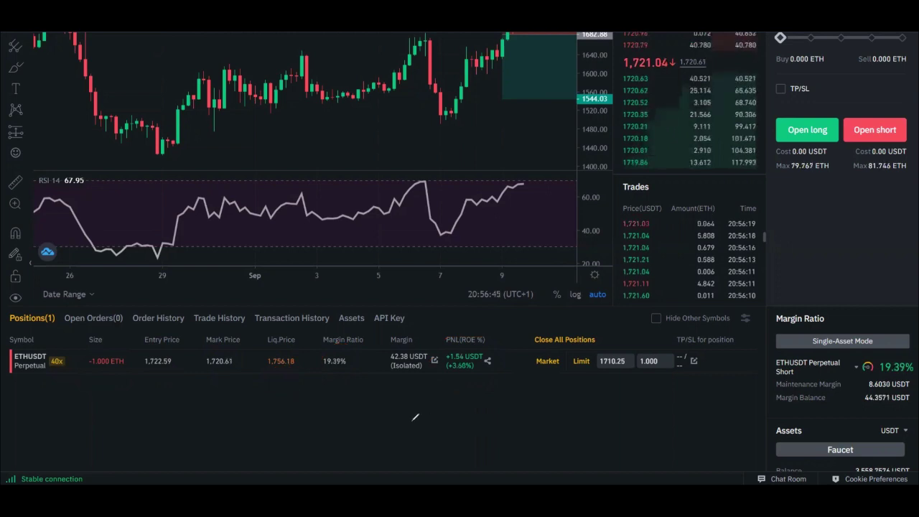
- Circle the position's margin ratio and margin in red, mark its liquidation price, and clear the marks
mouse_move(332, 351)
mouse_down()
mouse_move(323, 370)
mouse_move(336, 350)
mouse_up()
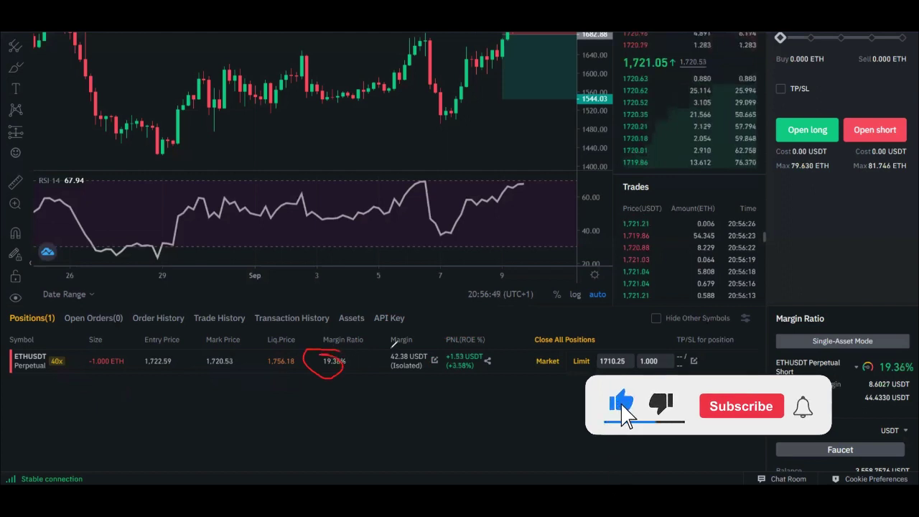
drag(399, 343, 383, 357)
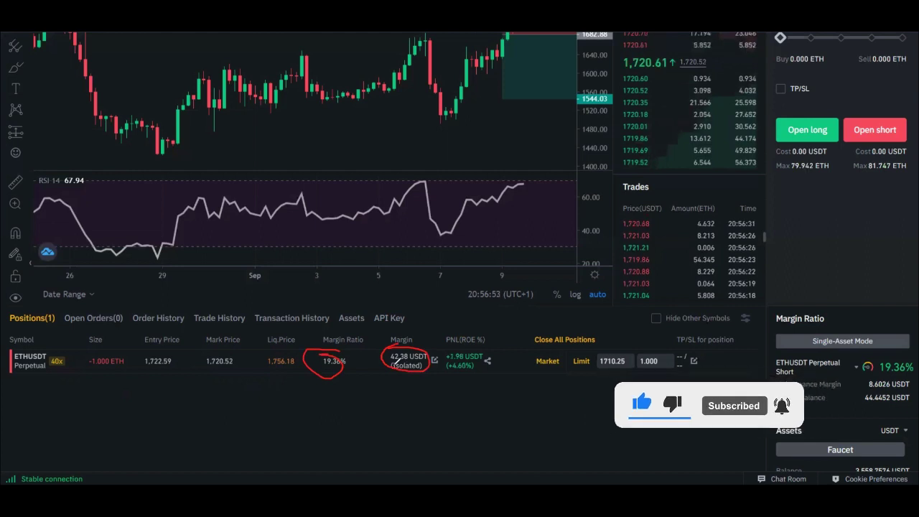
mouse_move(277, 367)
mouse_down()
mouse_move(283, 378)
mouse_move(292, 364)
mouse_up()
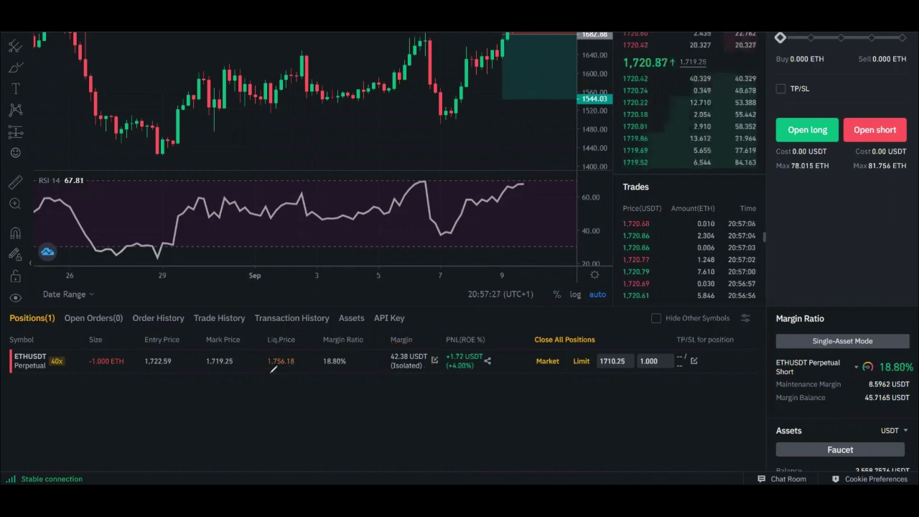
- Mark the ETHUSDT position's liquidation price, margin and PNL in red, and clear all the marks
drag(302, 352, 273, 382)
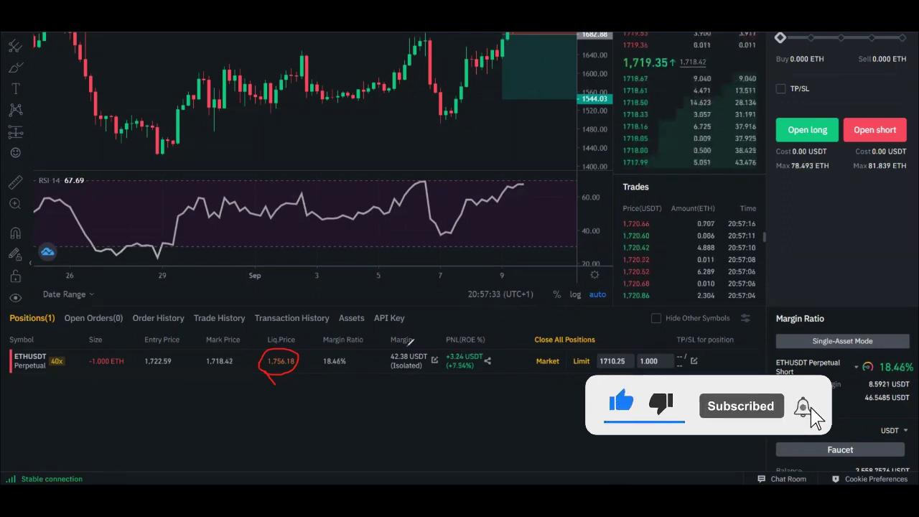
mouse_move(380, 342)
mouse_down()
mouse_move(373, 366)
mouse_move(429, 331)
mouse_move(400, 321)
mouse_up()
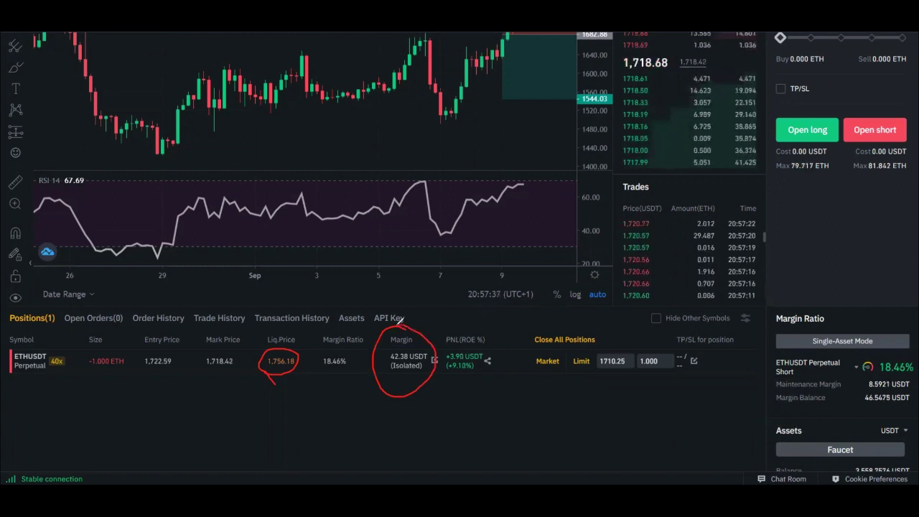
mouse_move(475, 347)
mouse_down()
mouse_move(435, 367)
mouse_move(480, 350)
mouse_up()
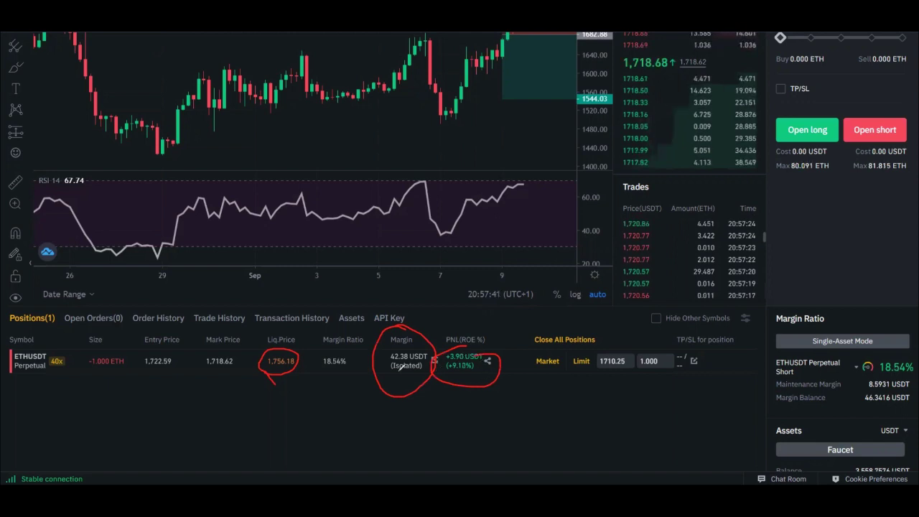
drag(391, 364, 404, 365)
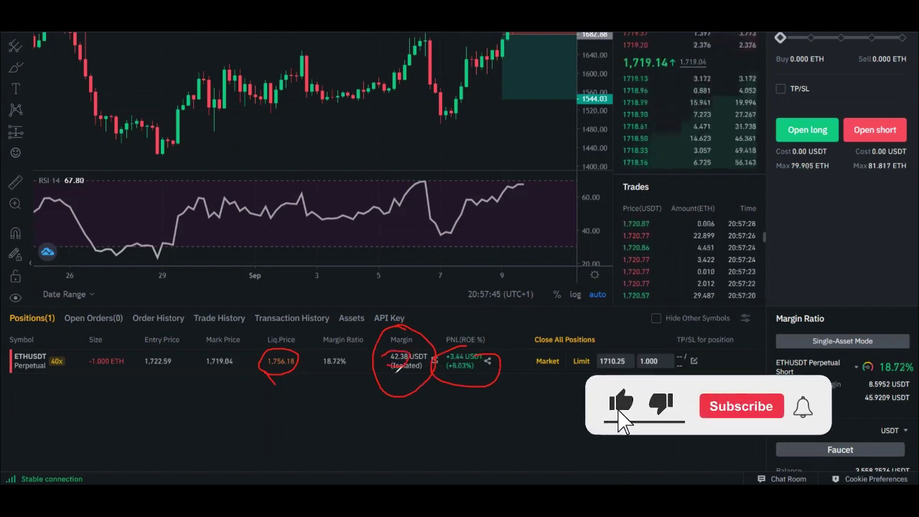
drag(403, 330, 373, 381)
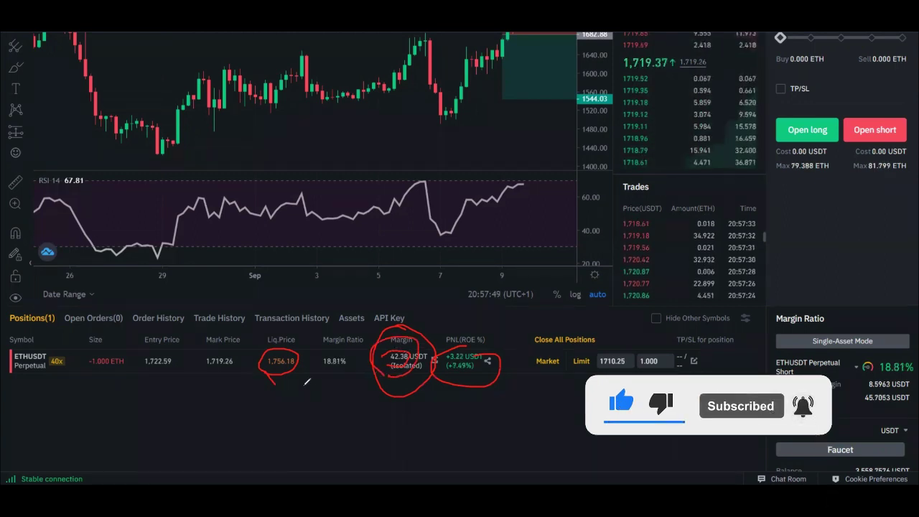
drag(278, 381, 291, 412)
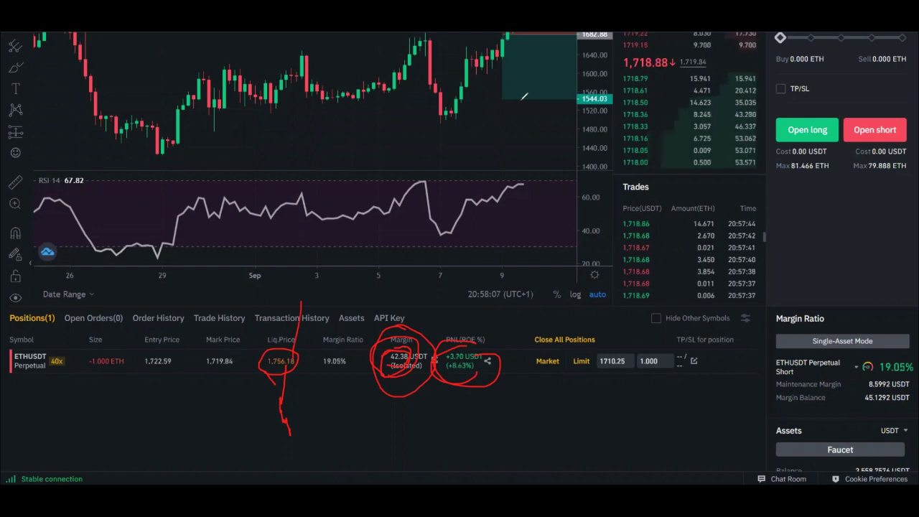
key(e)
mouse_move(435, 349)
mouse_down()
mouse_move(425, 358)
mouse_move(437, 366)
mouse_move(439, 349)
mouse_up()
key(e)
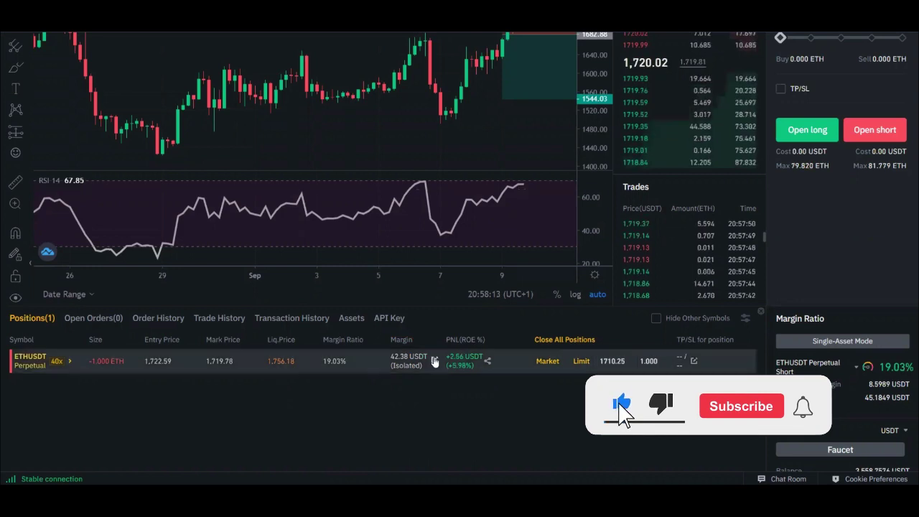
- Add 200 USDT of margin to the open ETHUSDT short position
click(434, 359)
click(466, 228)
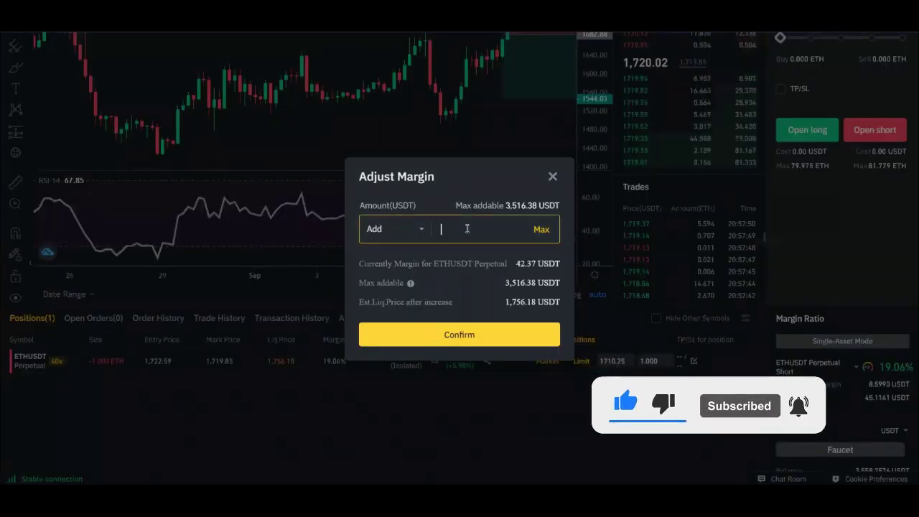
text(200)
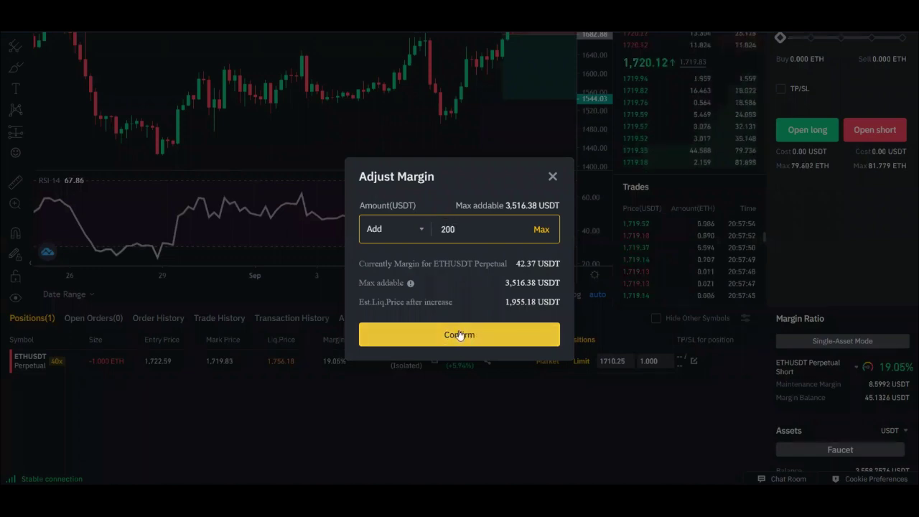
click(463, 335)
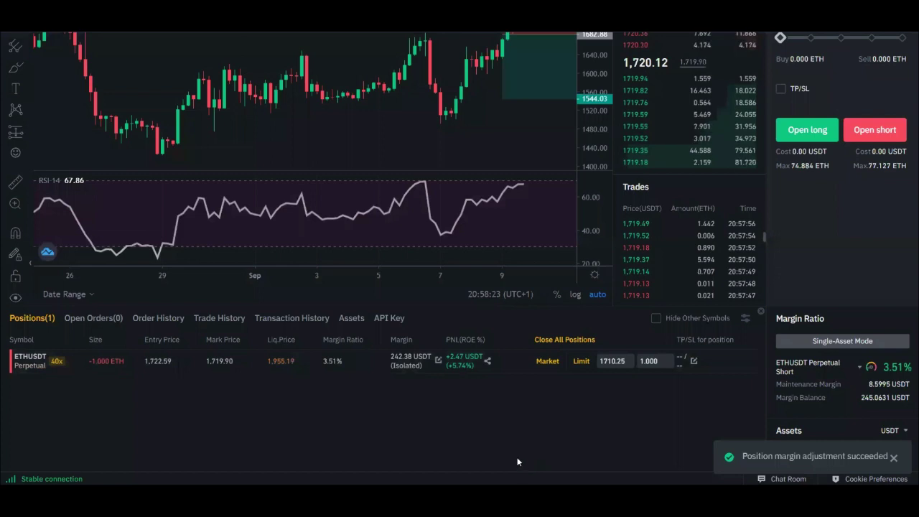
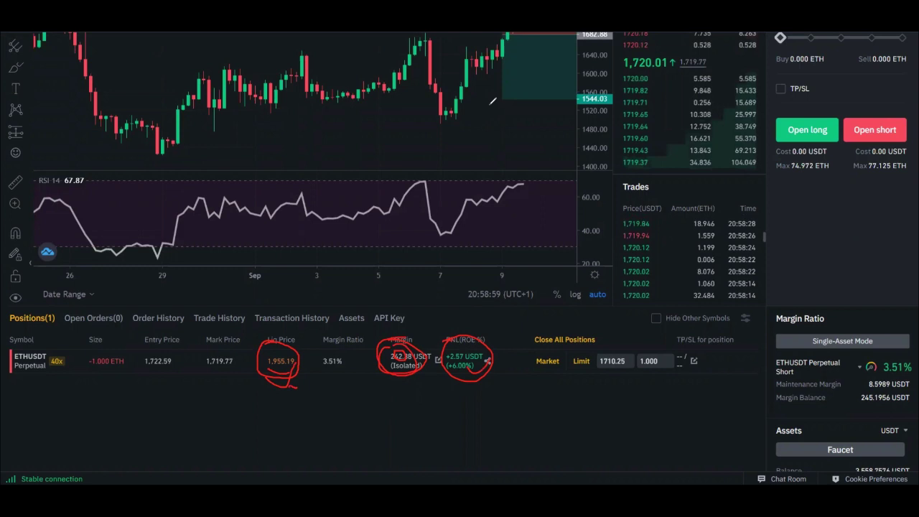
- Clear the existing marks, circle the position's TP/SL heading and edit control in red, and clear those marks too
key(e)
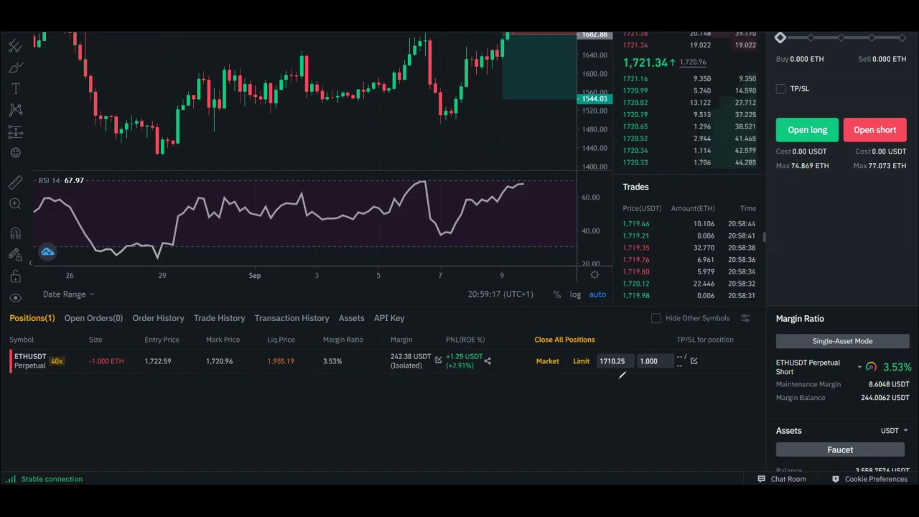
mouse_move(688, 354)
mouse_down()
mouse_move(708, 357)
mouse_move(745, 340)
mouse_up()
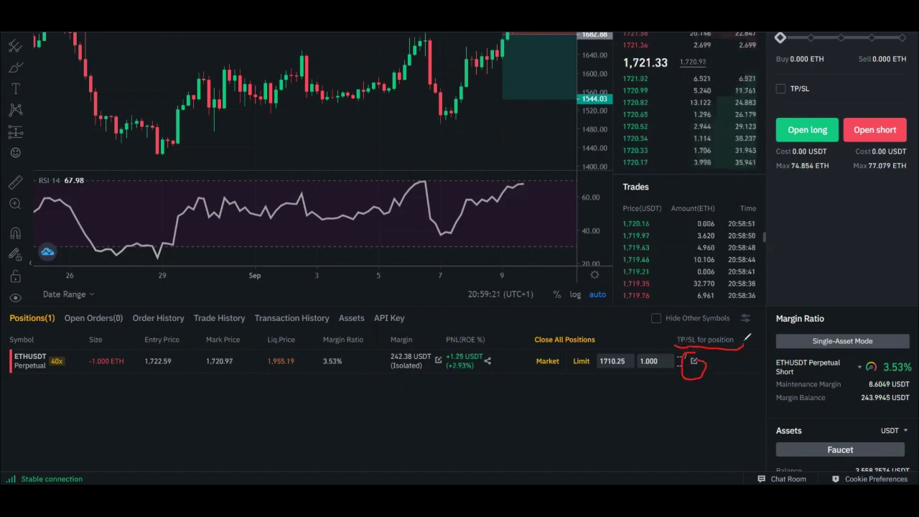
drag(673, 333, 662, 342)
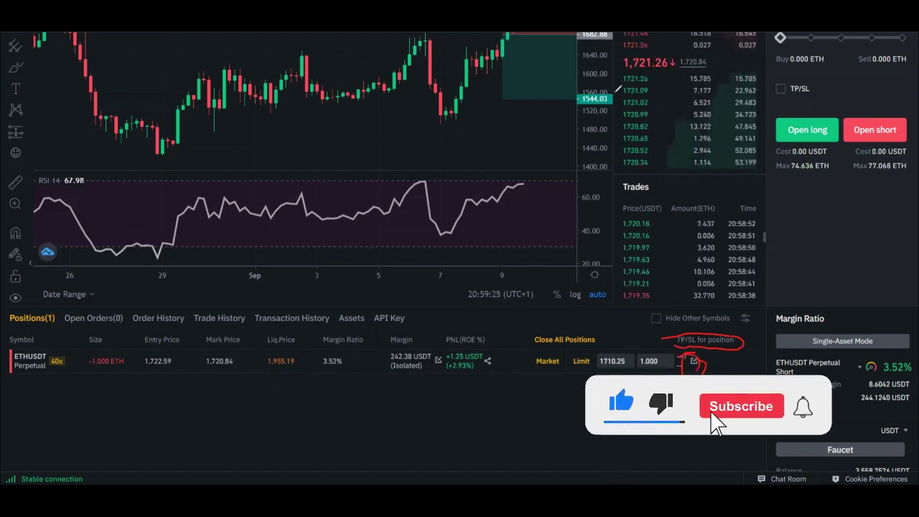
key(Escape)
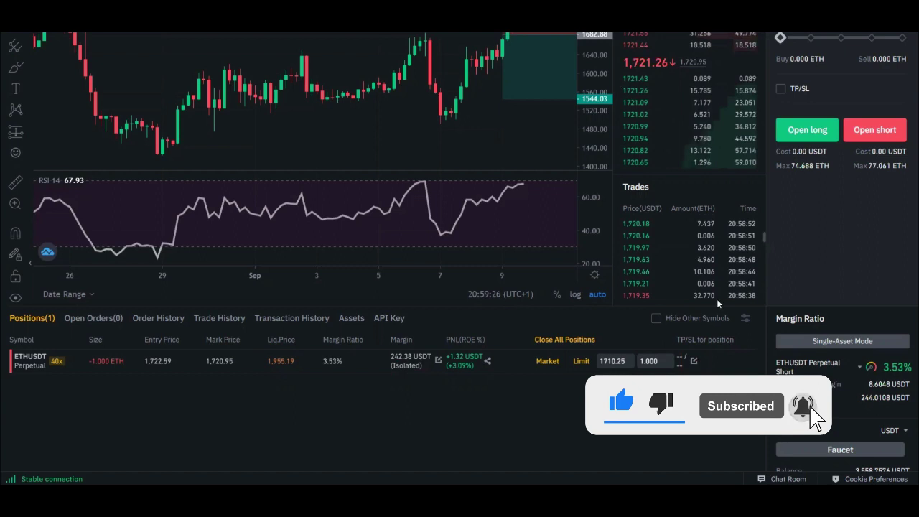
- Open the TP/SL settings for the entire position, set the take profit to 1500 USDT and highlight its estimated PNL
click(694, 360)
click(399, 204)
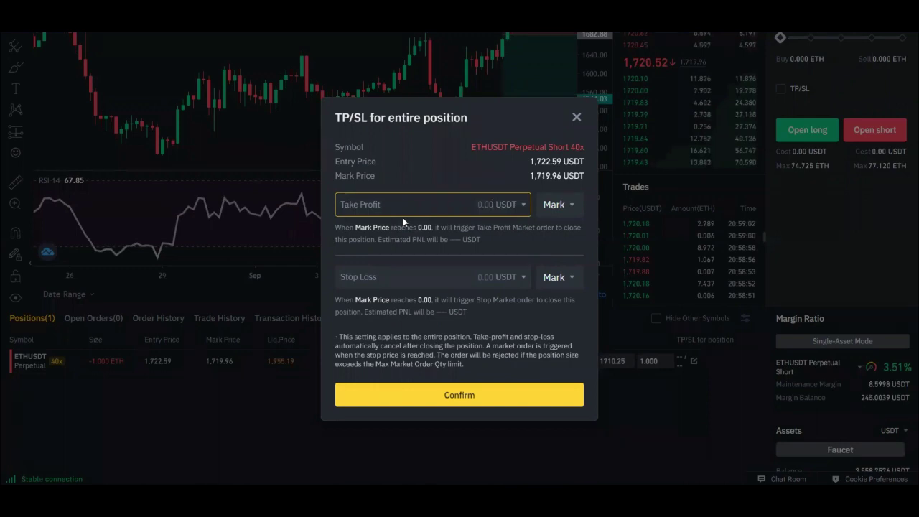
text(1)
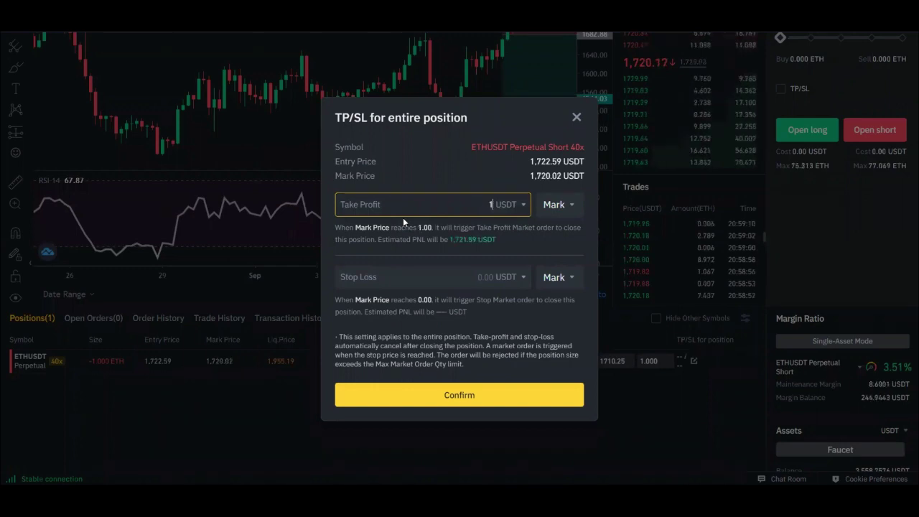
text(500)
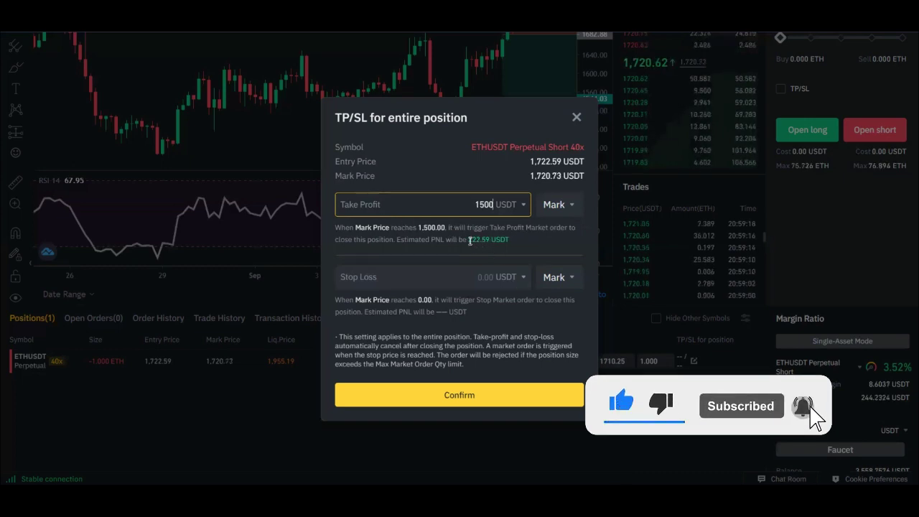
drag(470, 241, 489, 239)
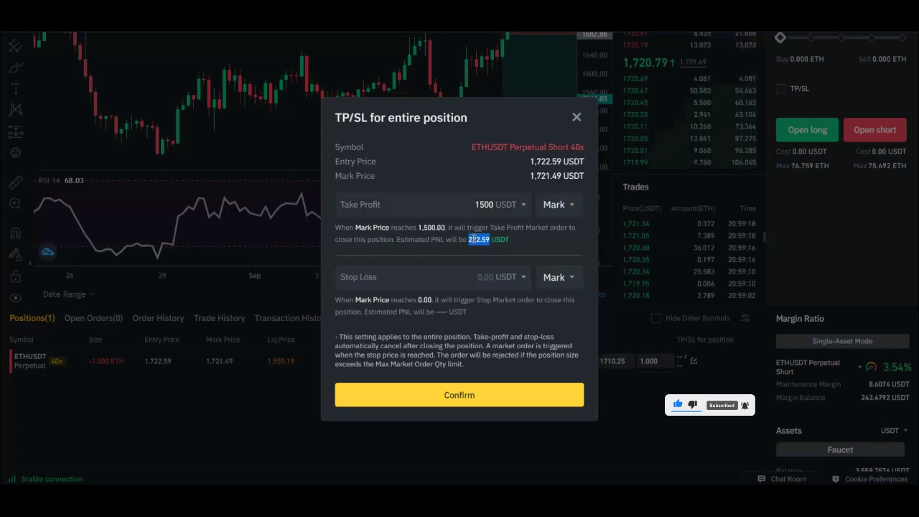
click(440, 321)
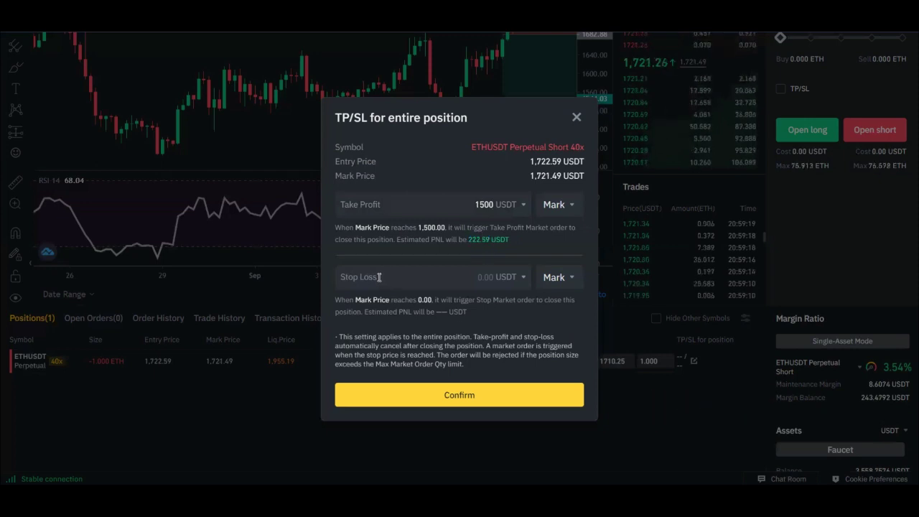
- Set the position's stop loss to 1800 USDT, highlight its estimated PNL and apply the TP/SL settings
click(420, 276)
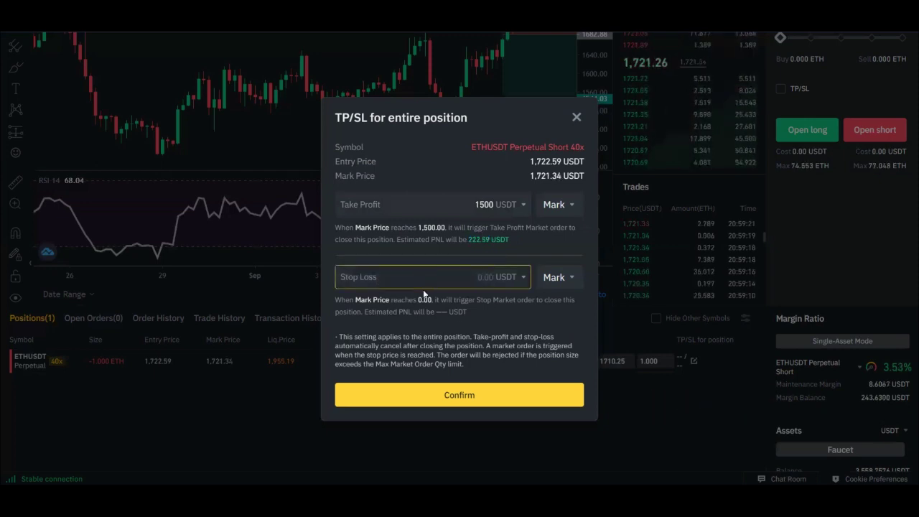
text(1800)
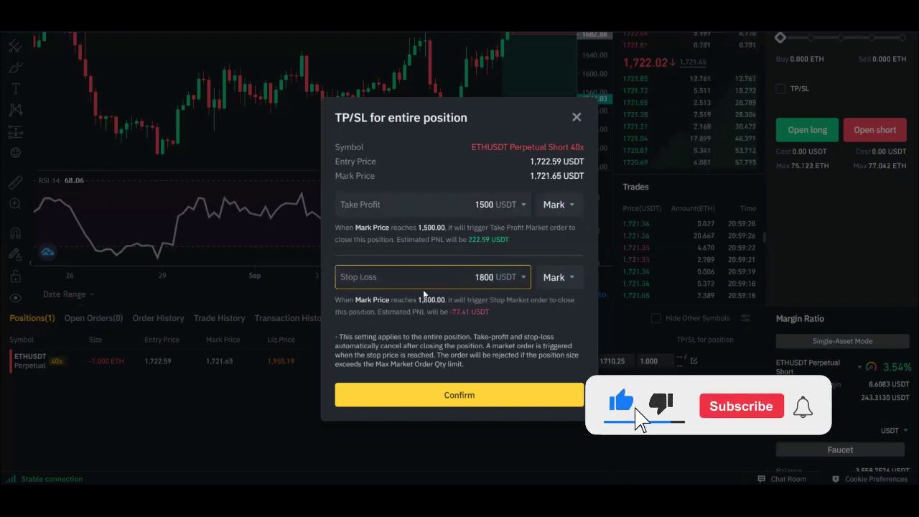
drag(452, 312, 467, 313)
click(466, 312)
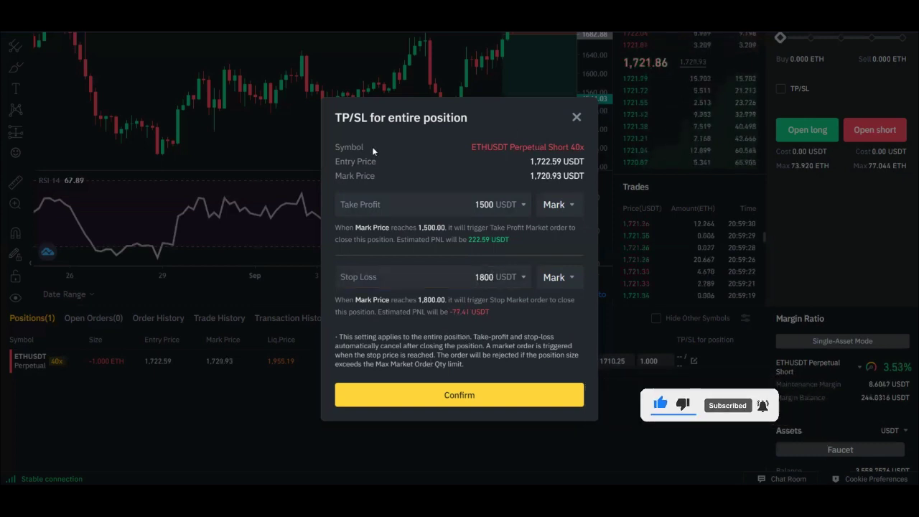
click(458, 397)
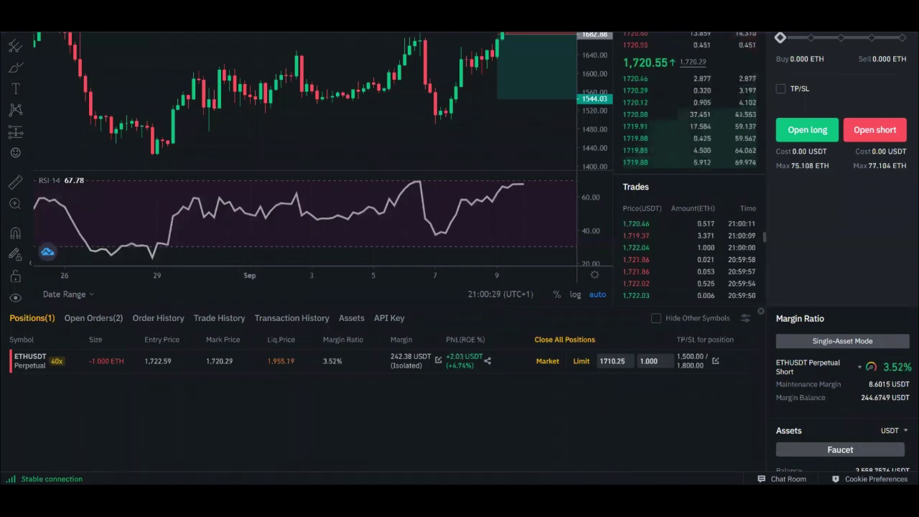
- Remove the short position risk/reward drawing from the ETHUSDT chart
scroll(858, 319, up, 3)
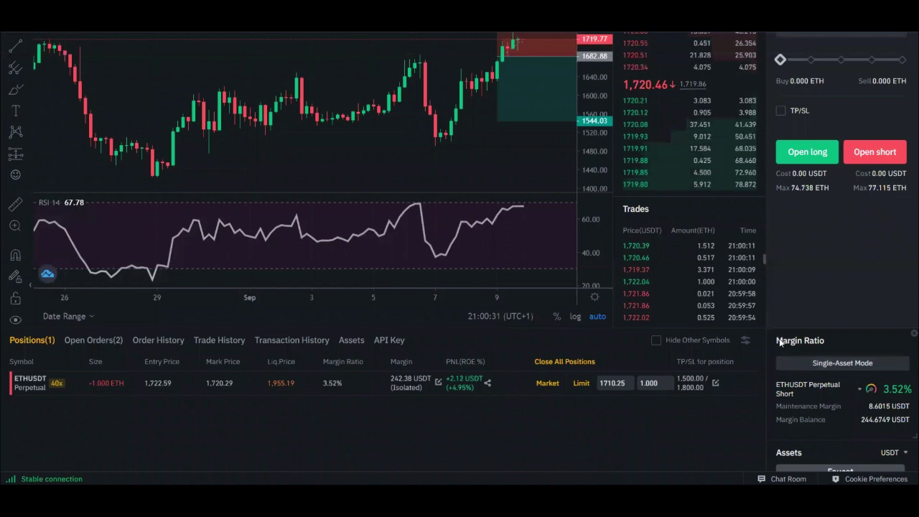
drag(496, 251, 272, 299)
click(348, 222)
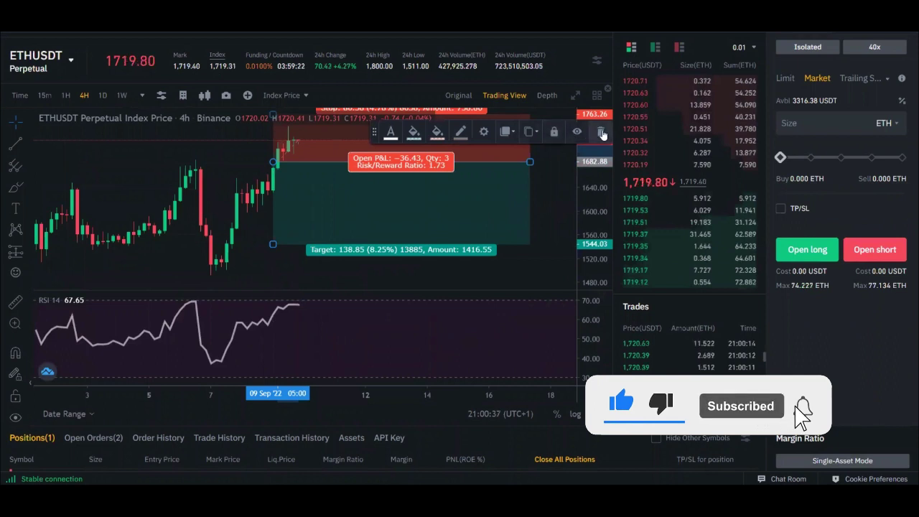
click(577, 132)
drag(404, 212, 446, 213)
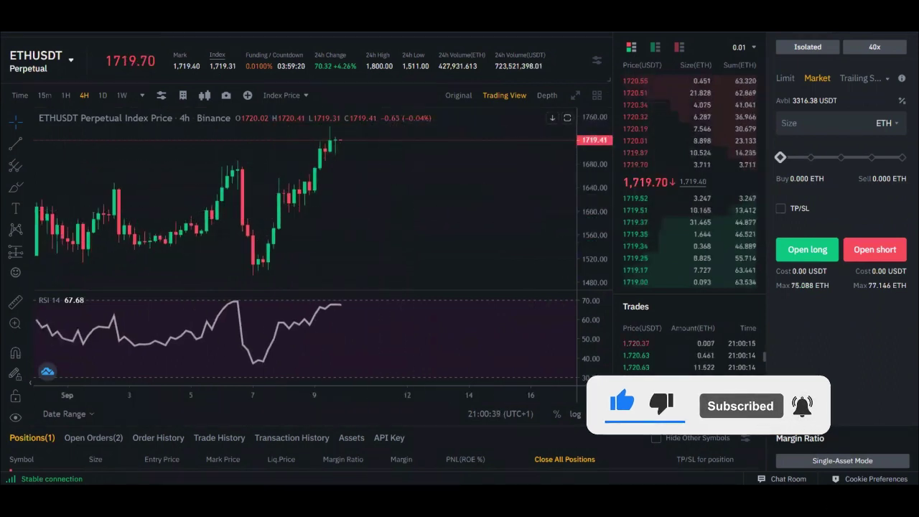